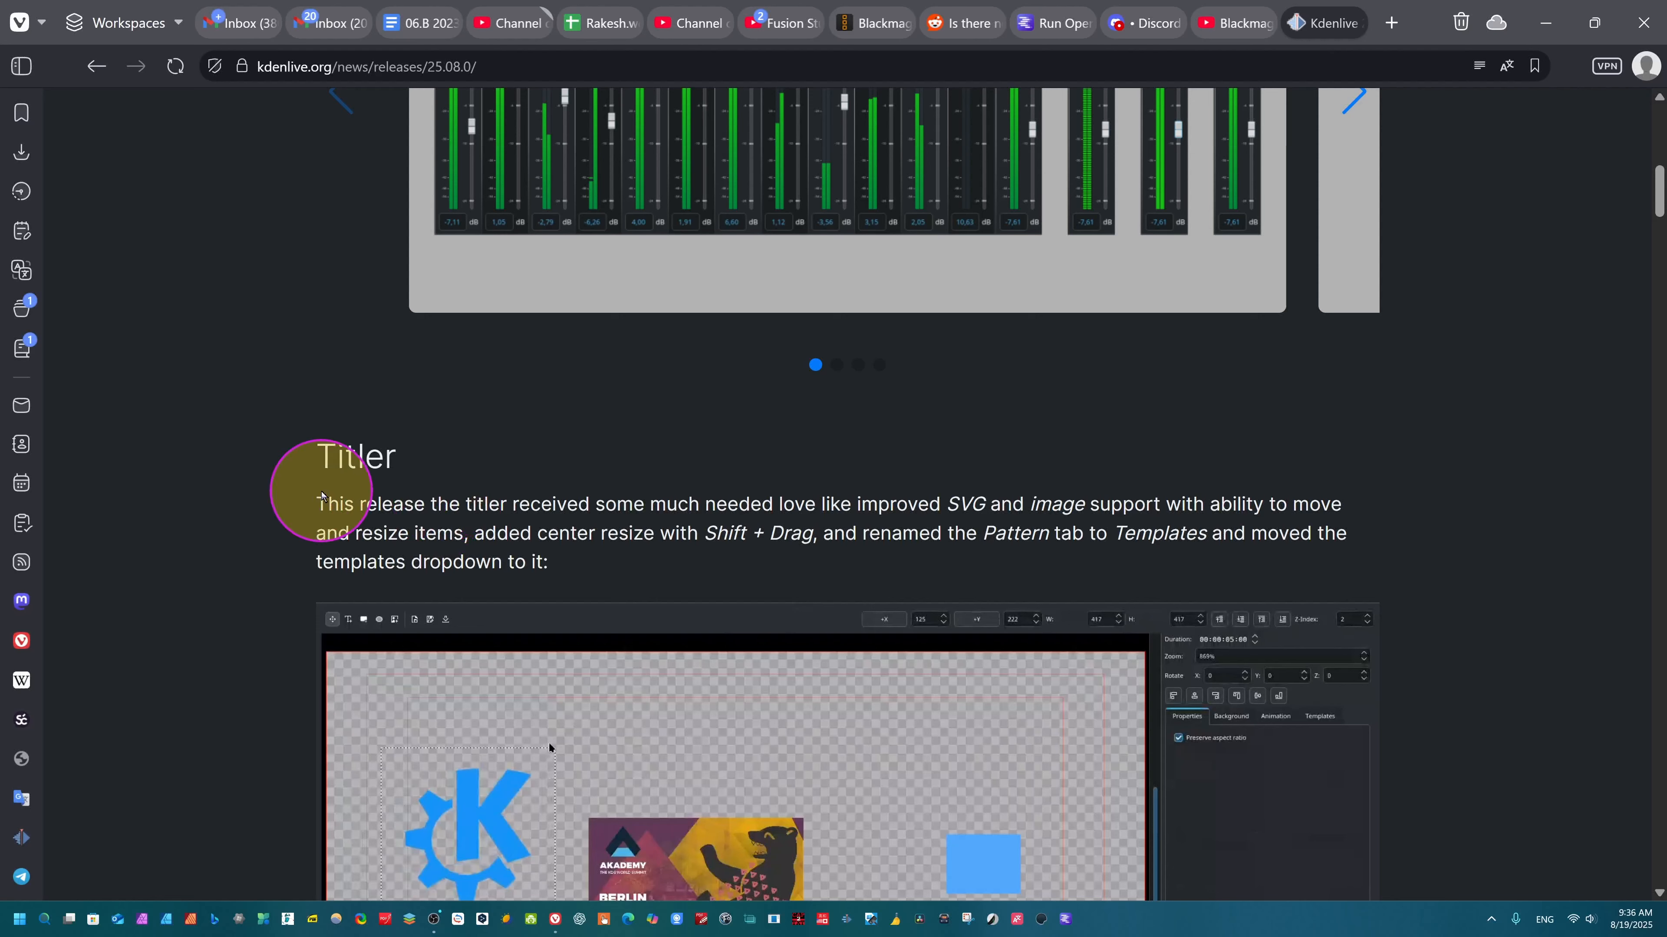
# - Review the Kdenlive 25.08.0 release notes from the Titler section through Rendering / Encoding, and open the project's donation page
pyautogui.scroll(-20, 380, 525)
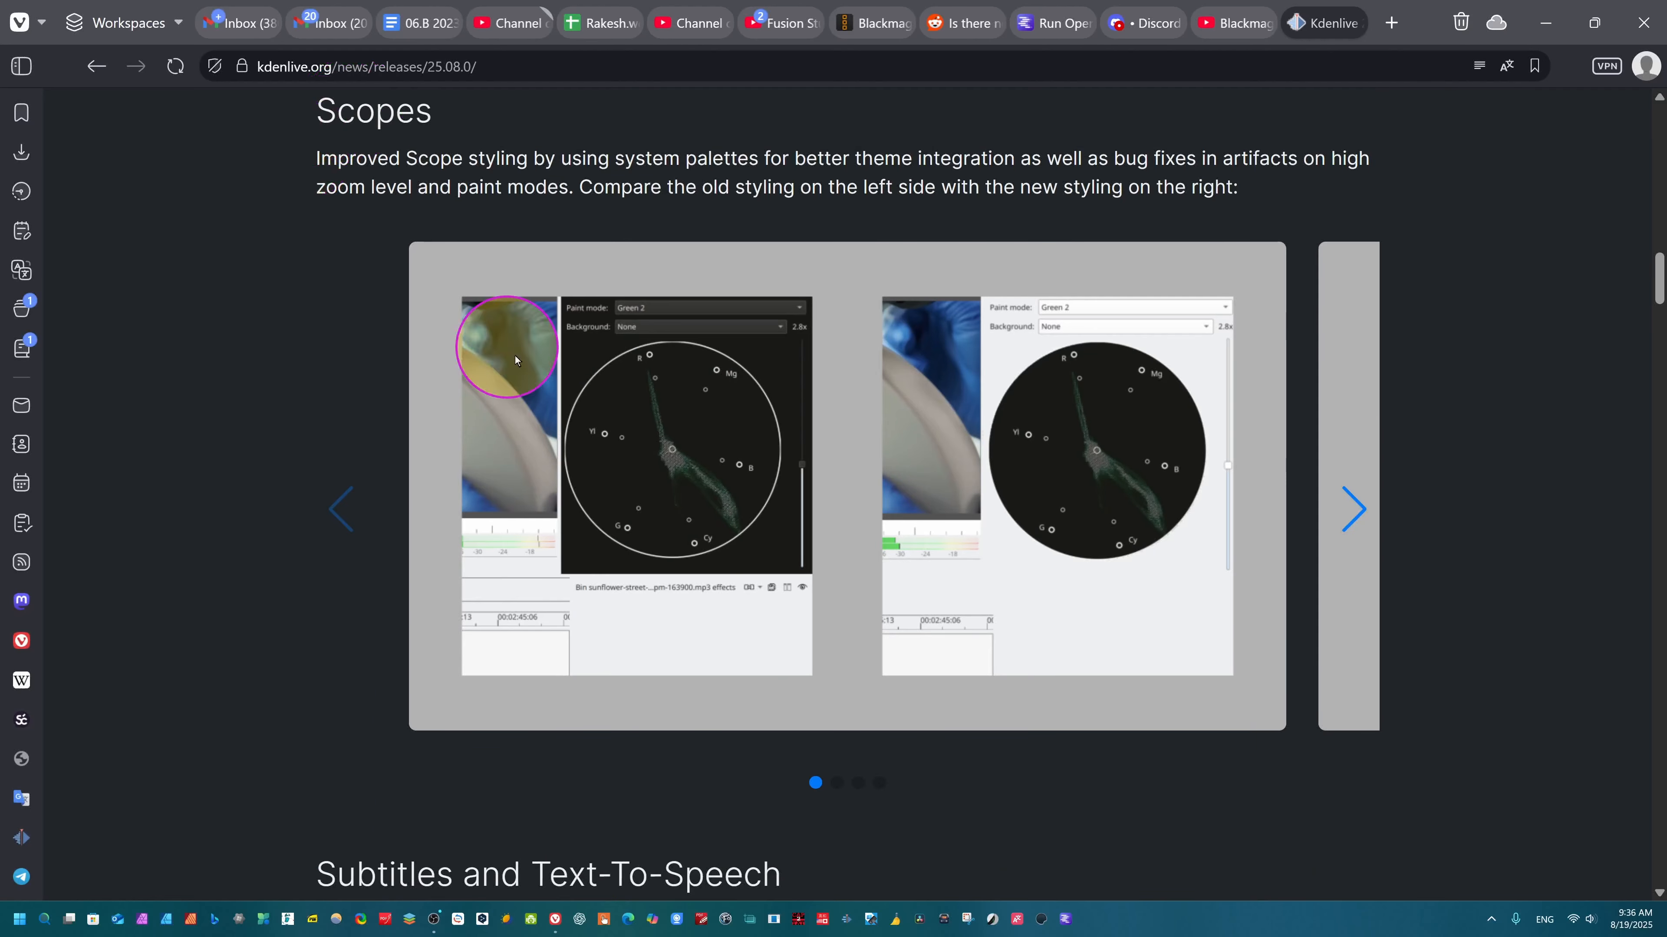
pyautogui.scroll(-5, 931, 487)
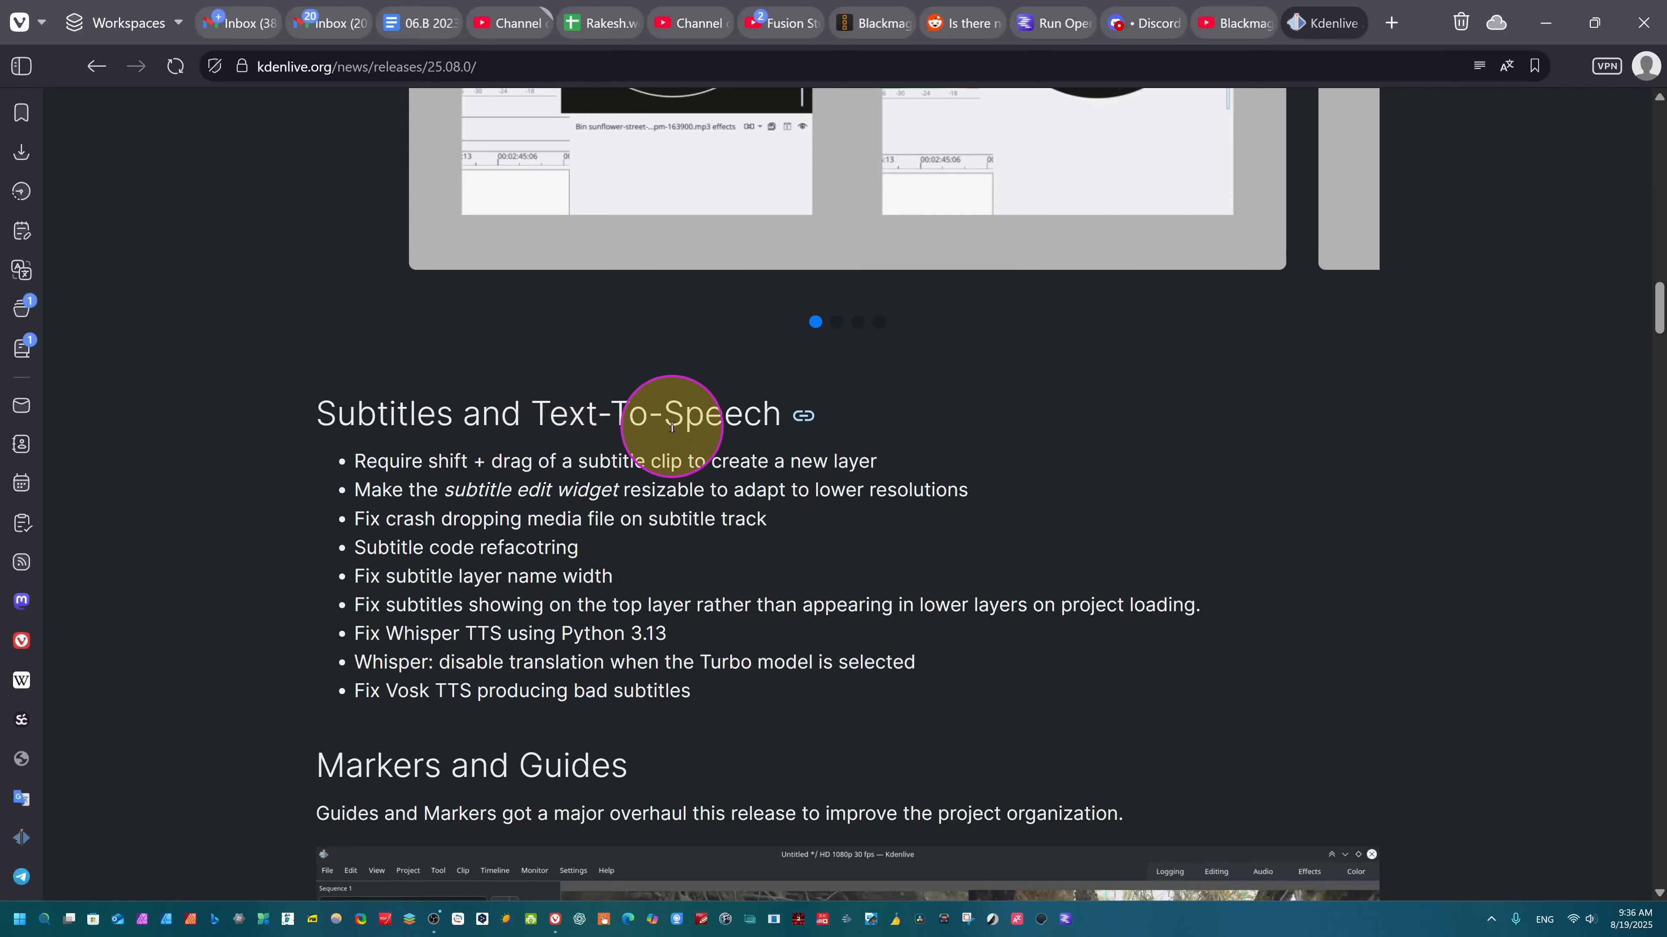
pyautogui.scroll(-5, 518, 698)
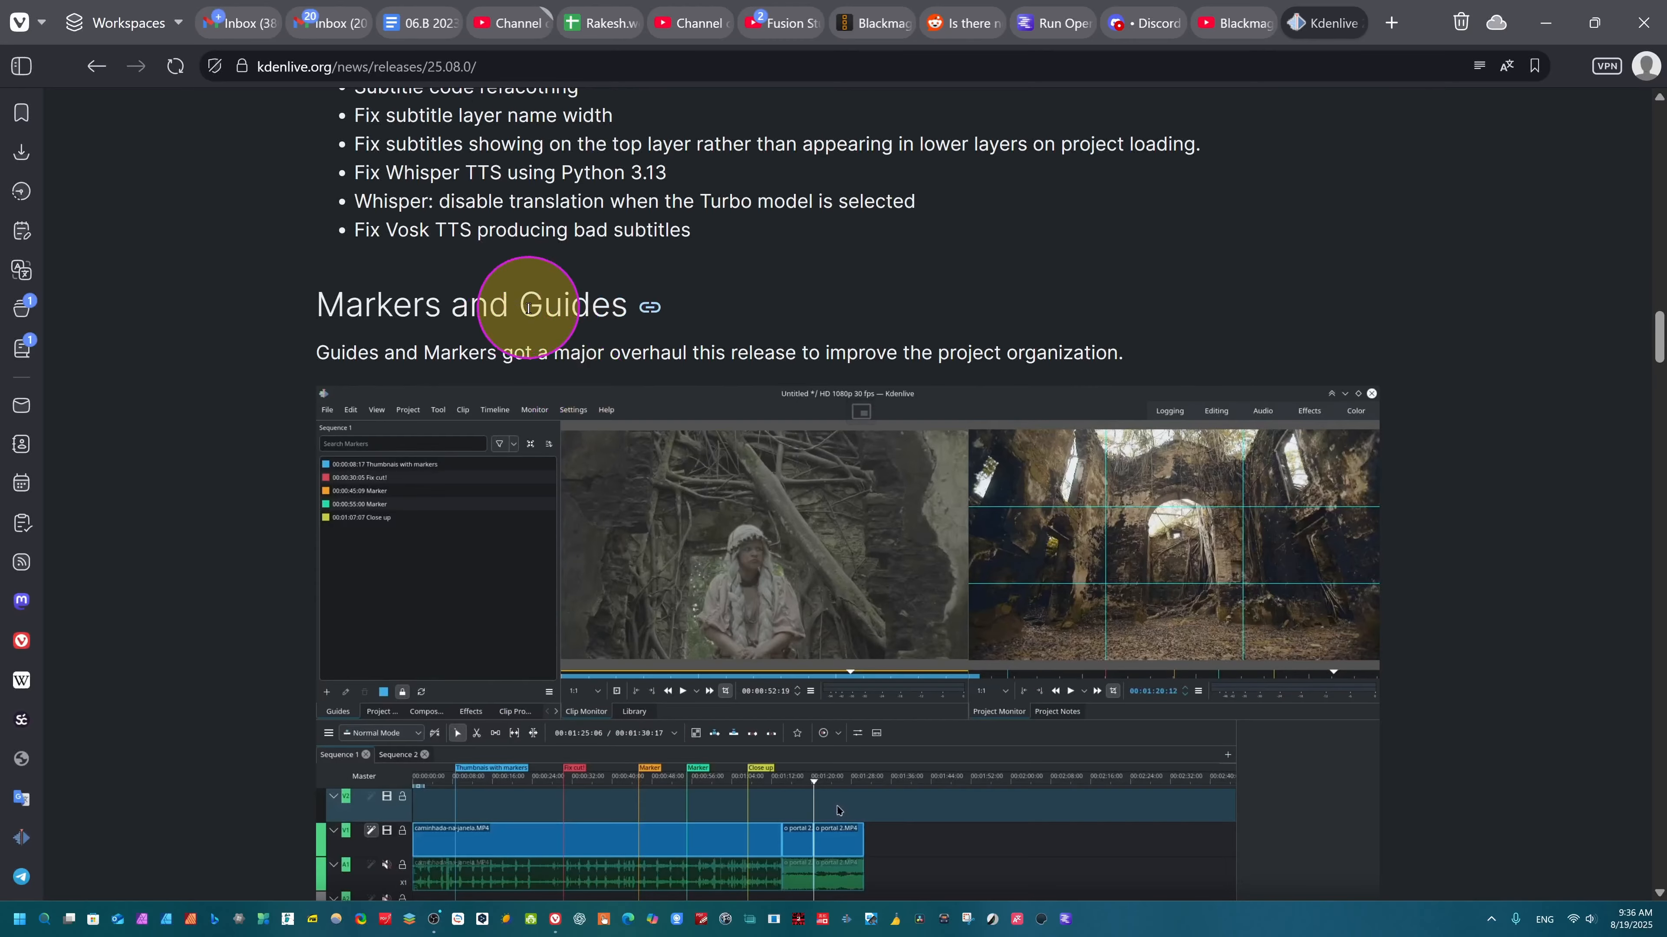
pyautogui.scroll(-3, 757, 589)
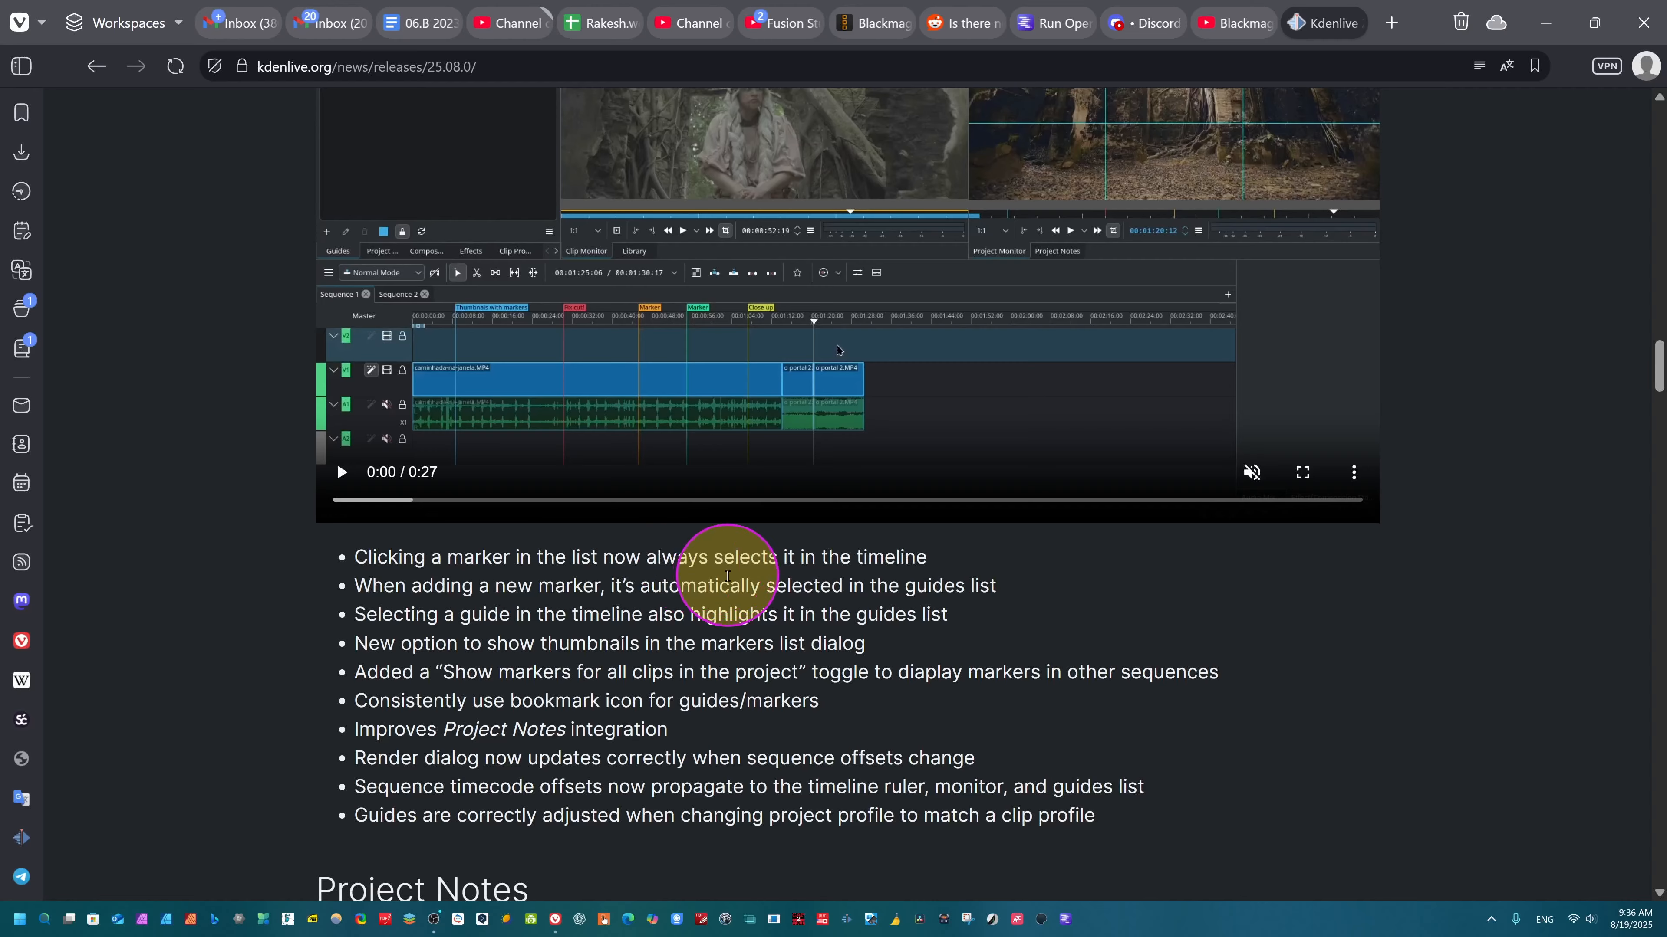
pyautogui.scroll(-5, 729, 575)
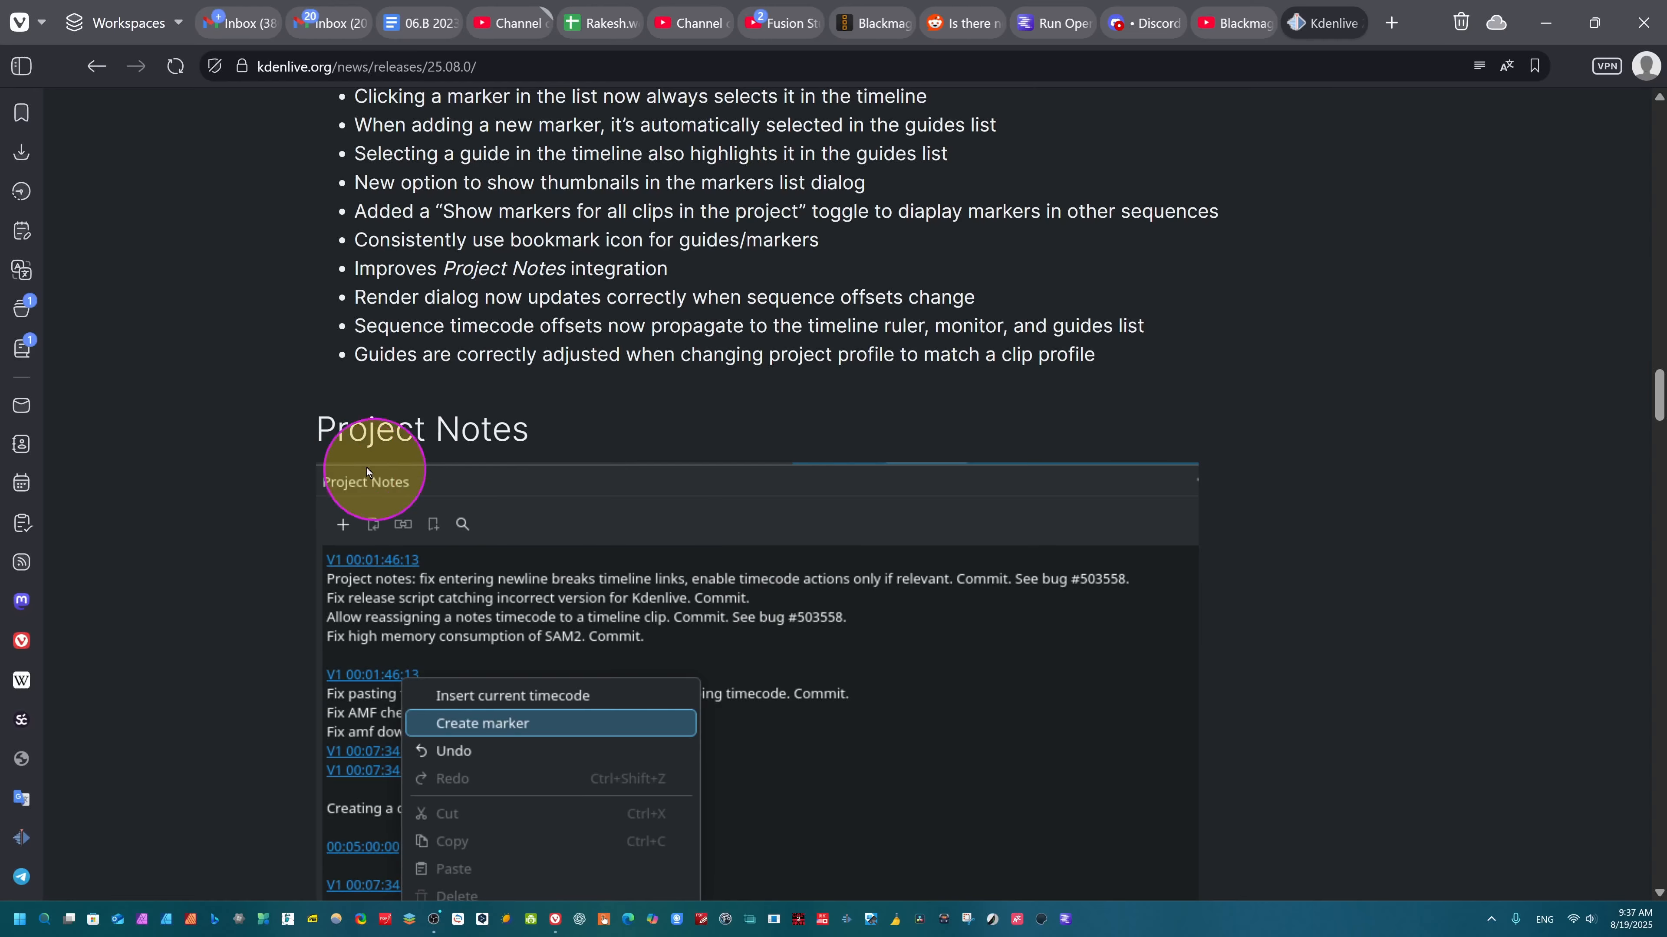
pyautogui.scroll(-5, 488, 589)
pyautogui.scroll(-5, 602, 579)
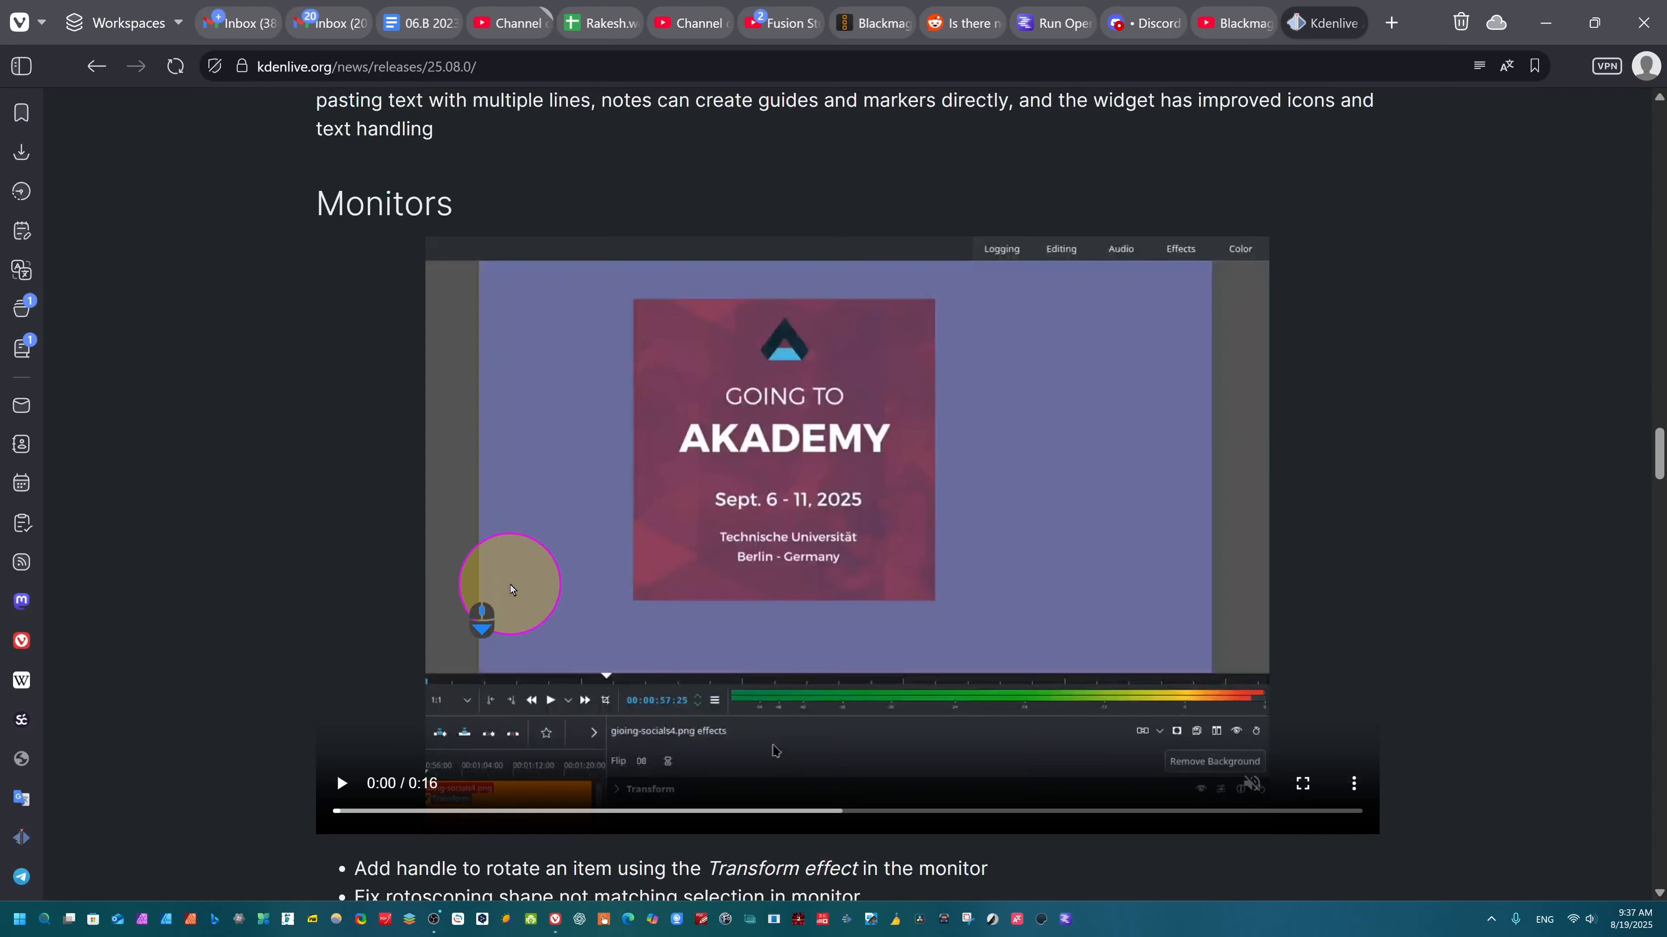
pyautogui.scroll(-5, 595, 725)
pyautogui.scroll(-5, 420, 707)
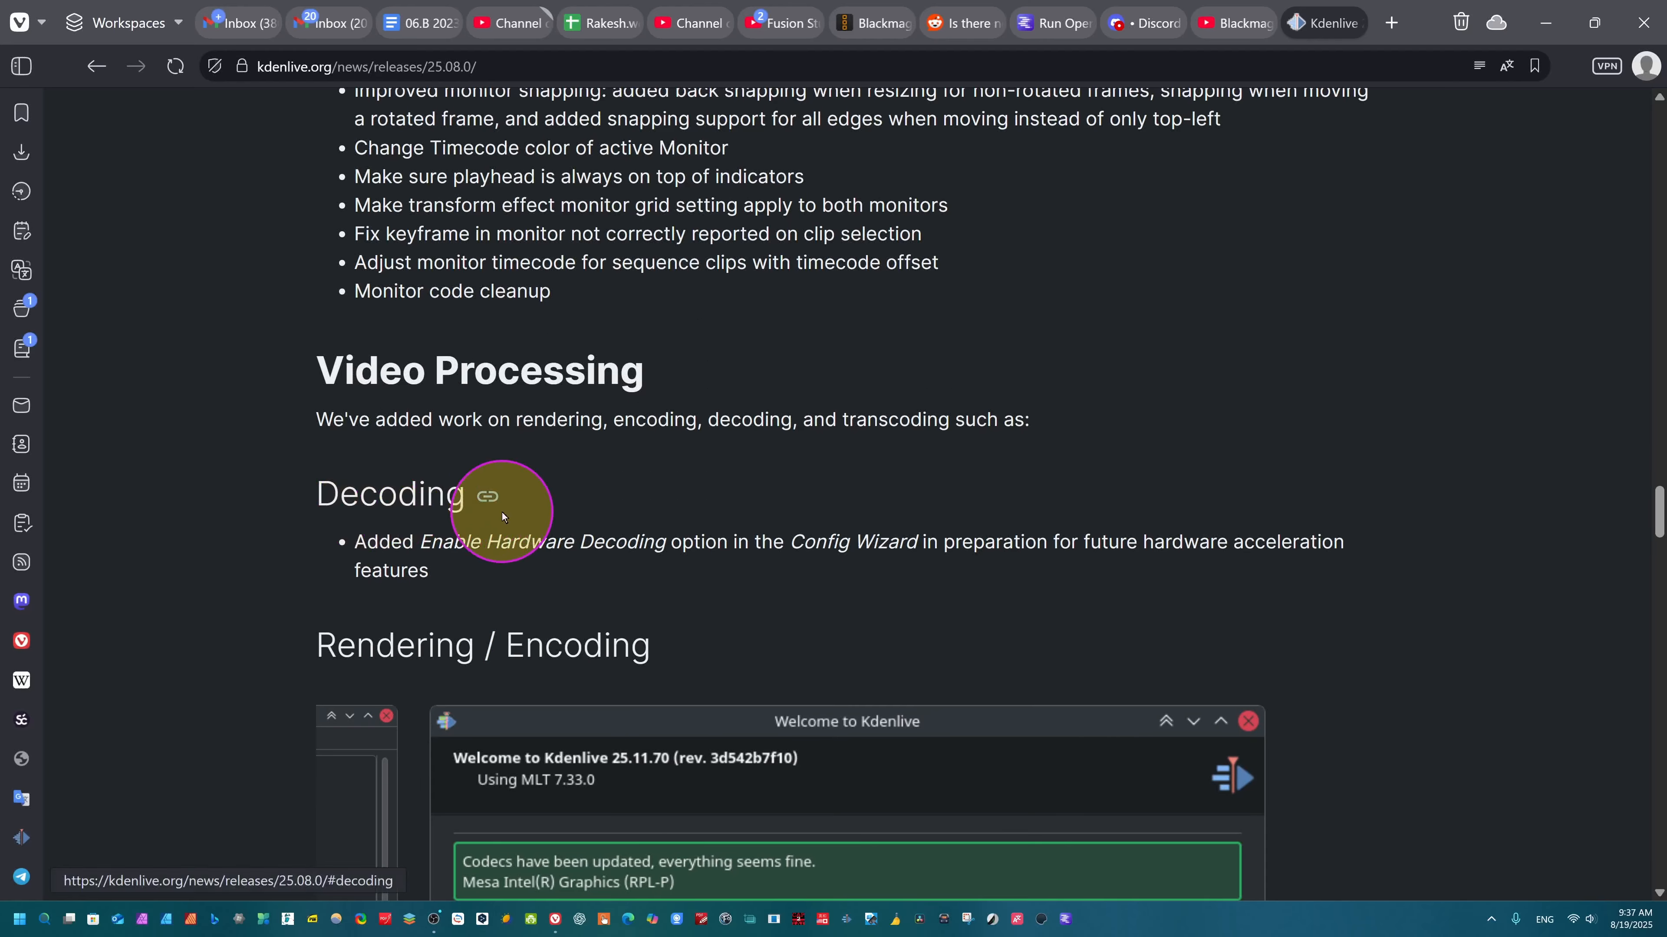
pyautogui.scroll(-8, 459, 631)
pyautogui.scroll(10, 630, 640)
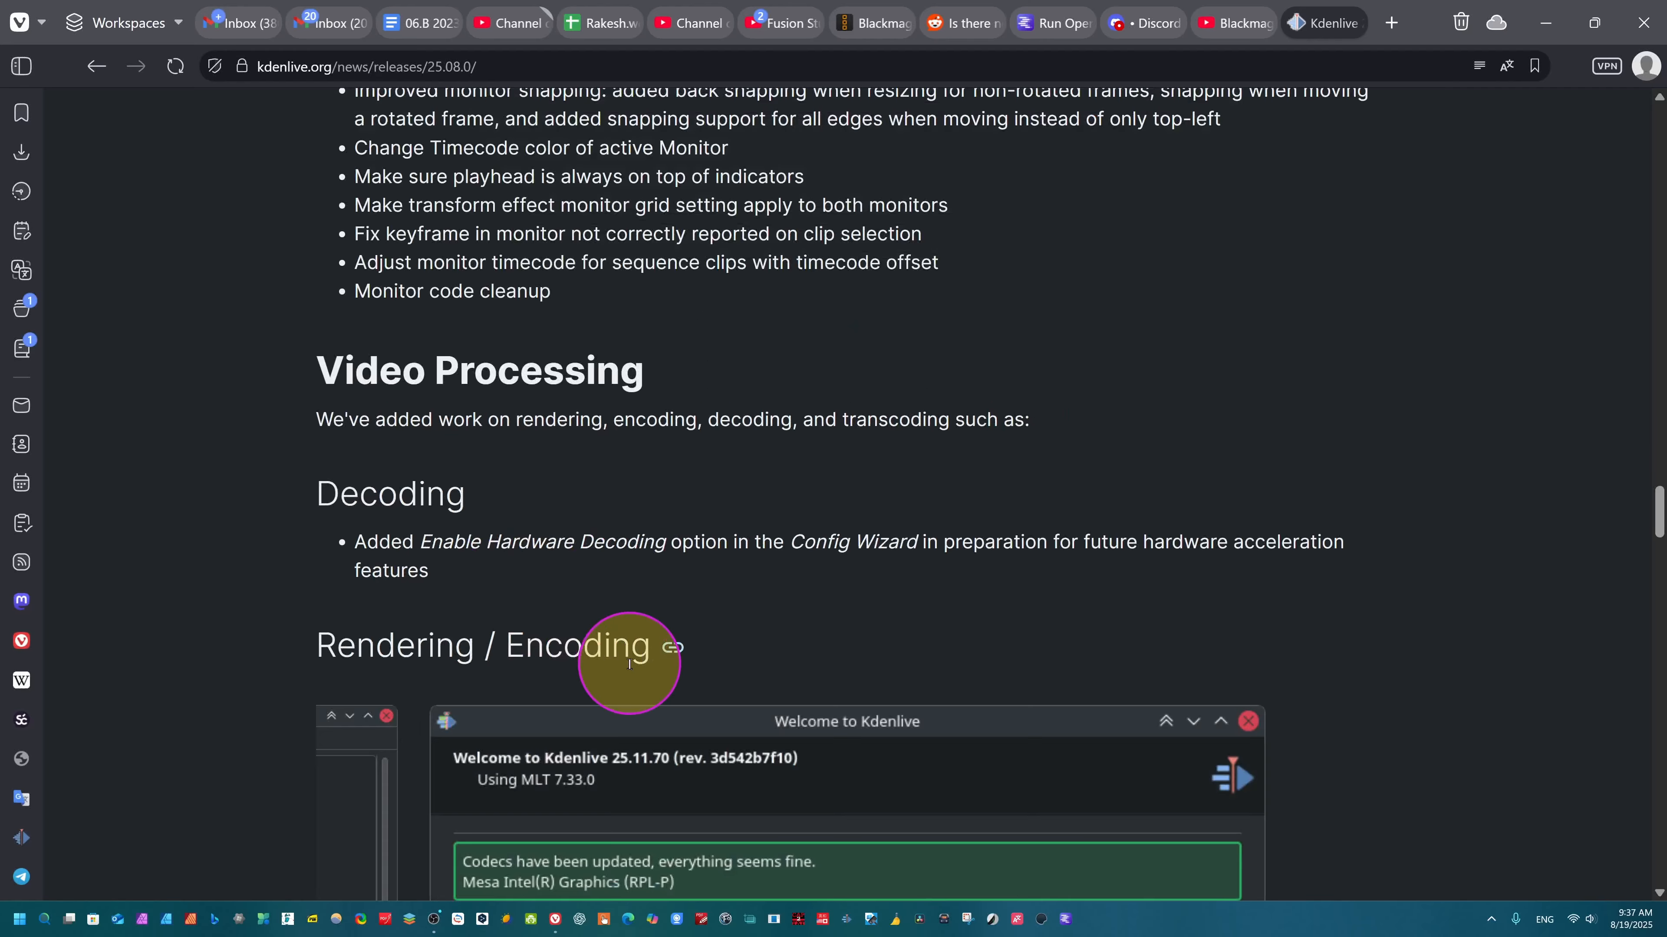
pyautogui.scroll(-15, 638, 663)
pyautogui.scroll(20, 873, 578)
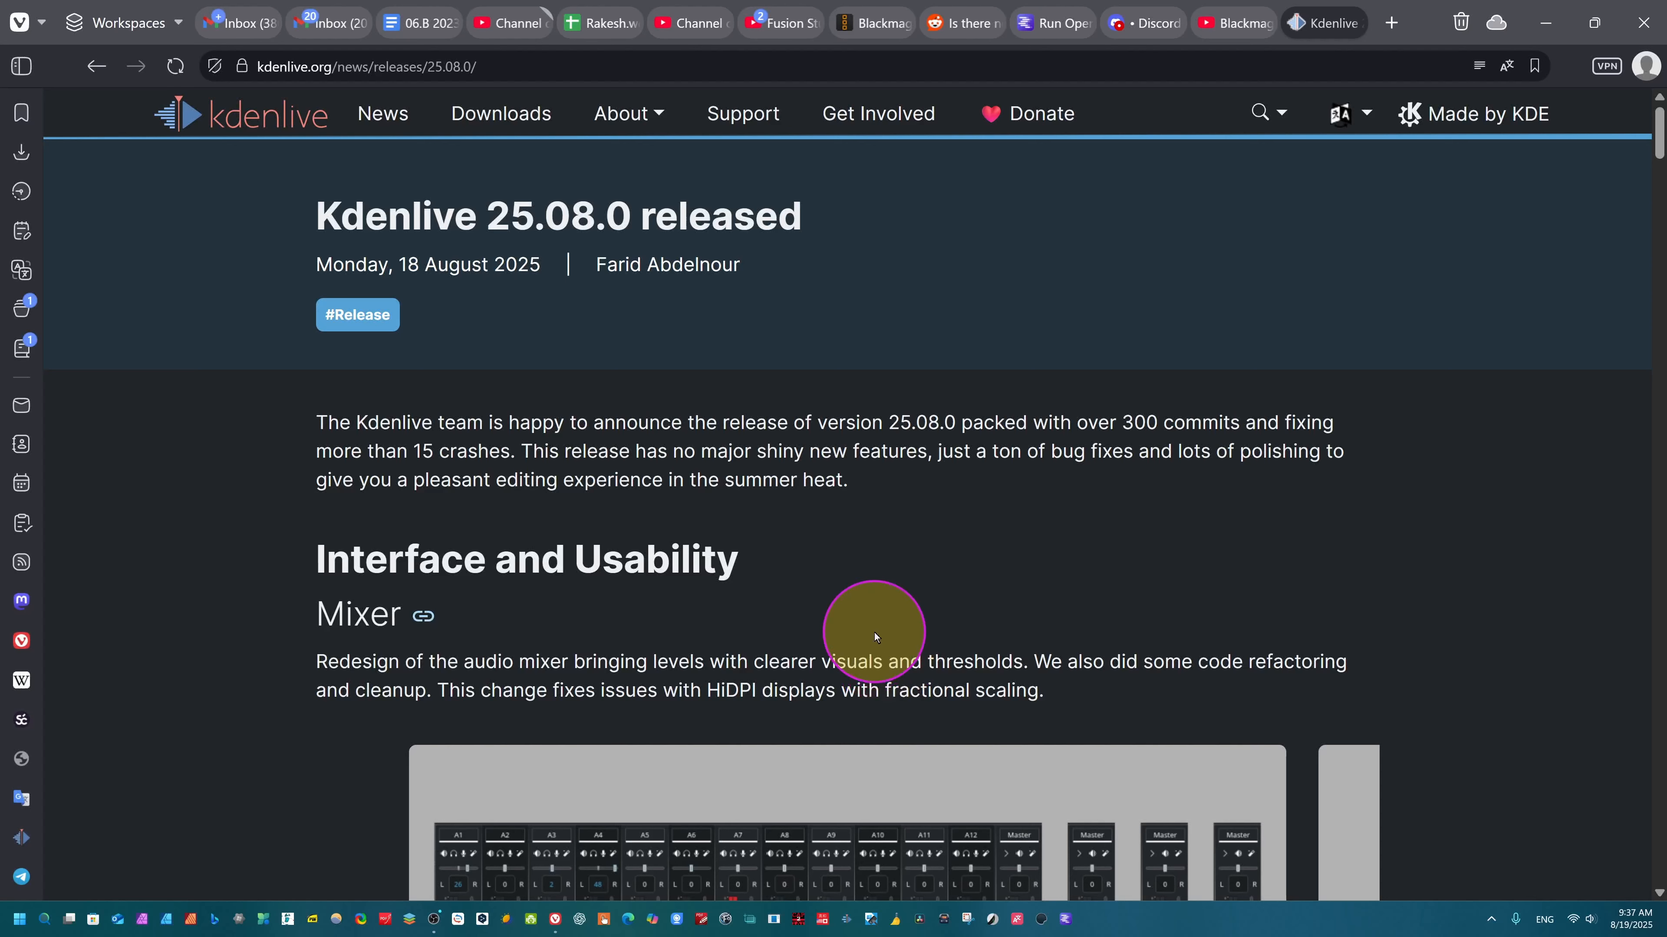
pyautogui.click(1026, 132)
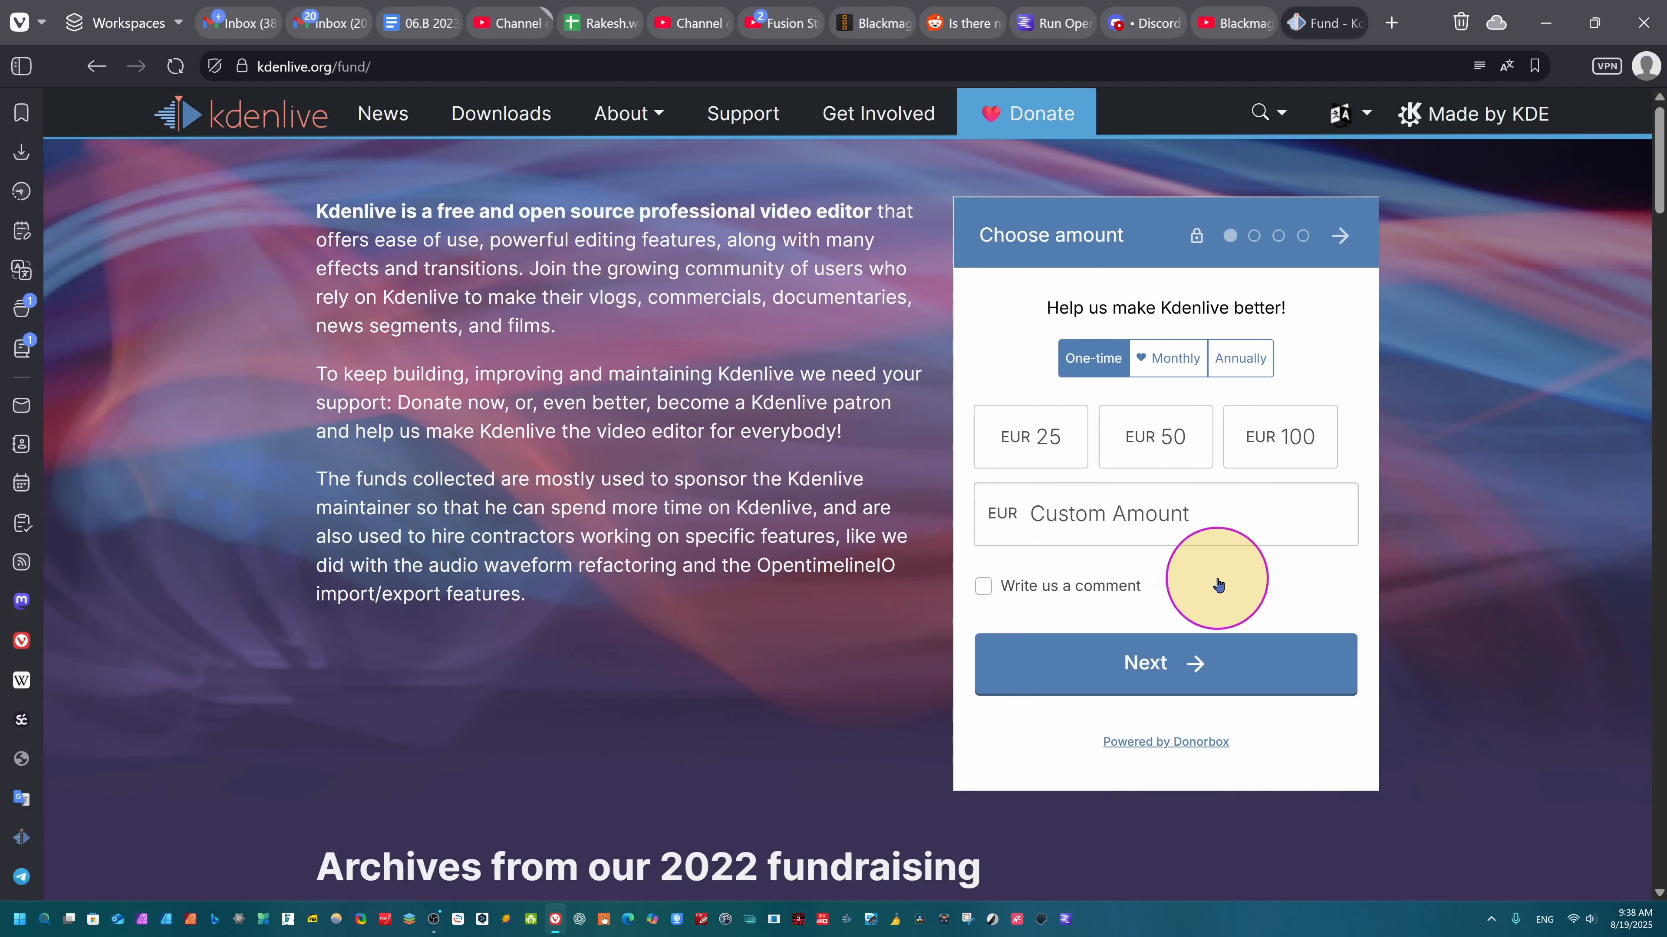
# - Download the installable Windows version kdenlive-25.08.0.exe to the default location and show the file in its folder
pyautogui.click(513, 126)
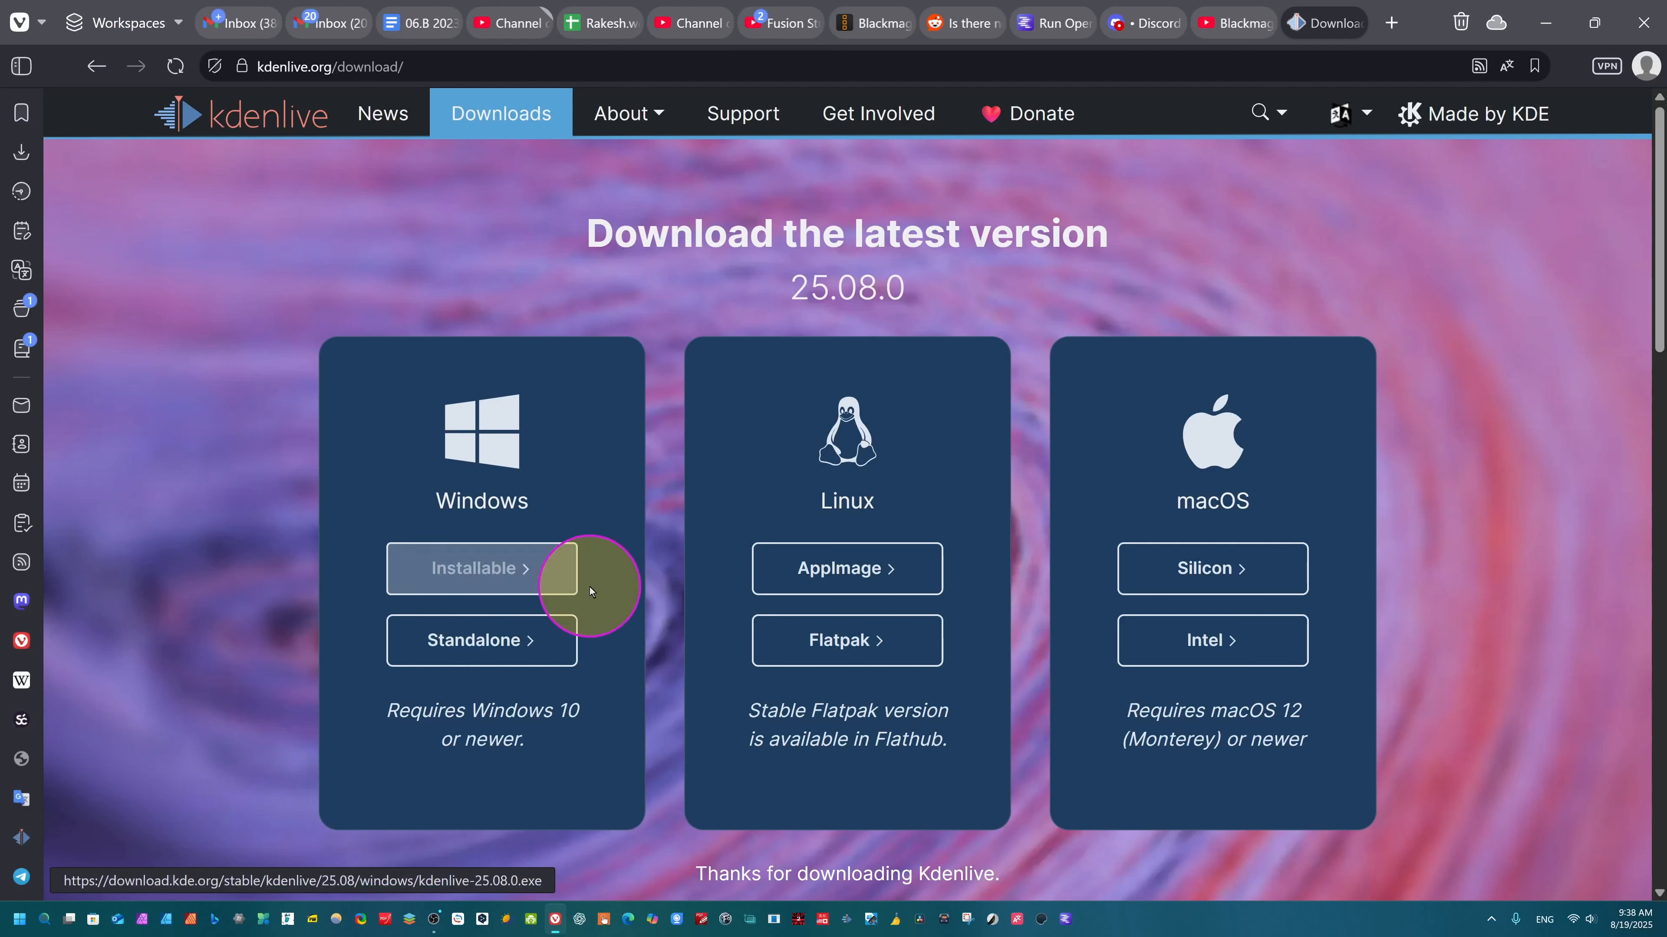
pyautogui.click(495, 577)
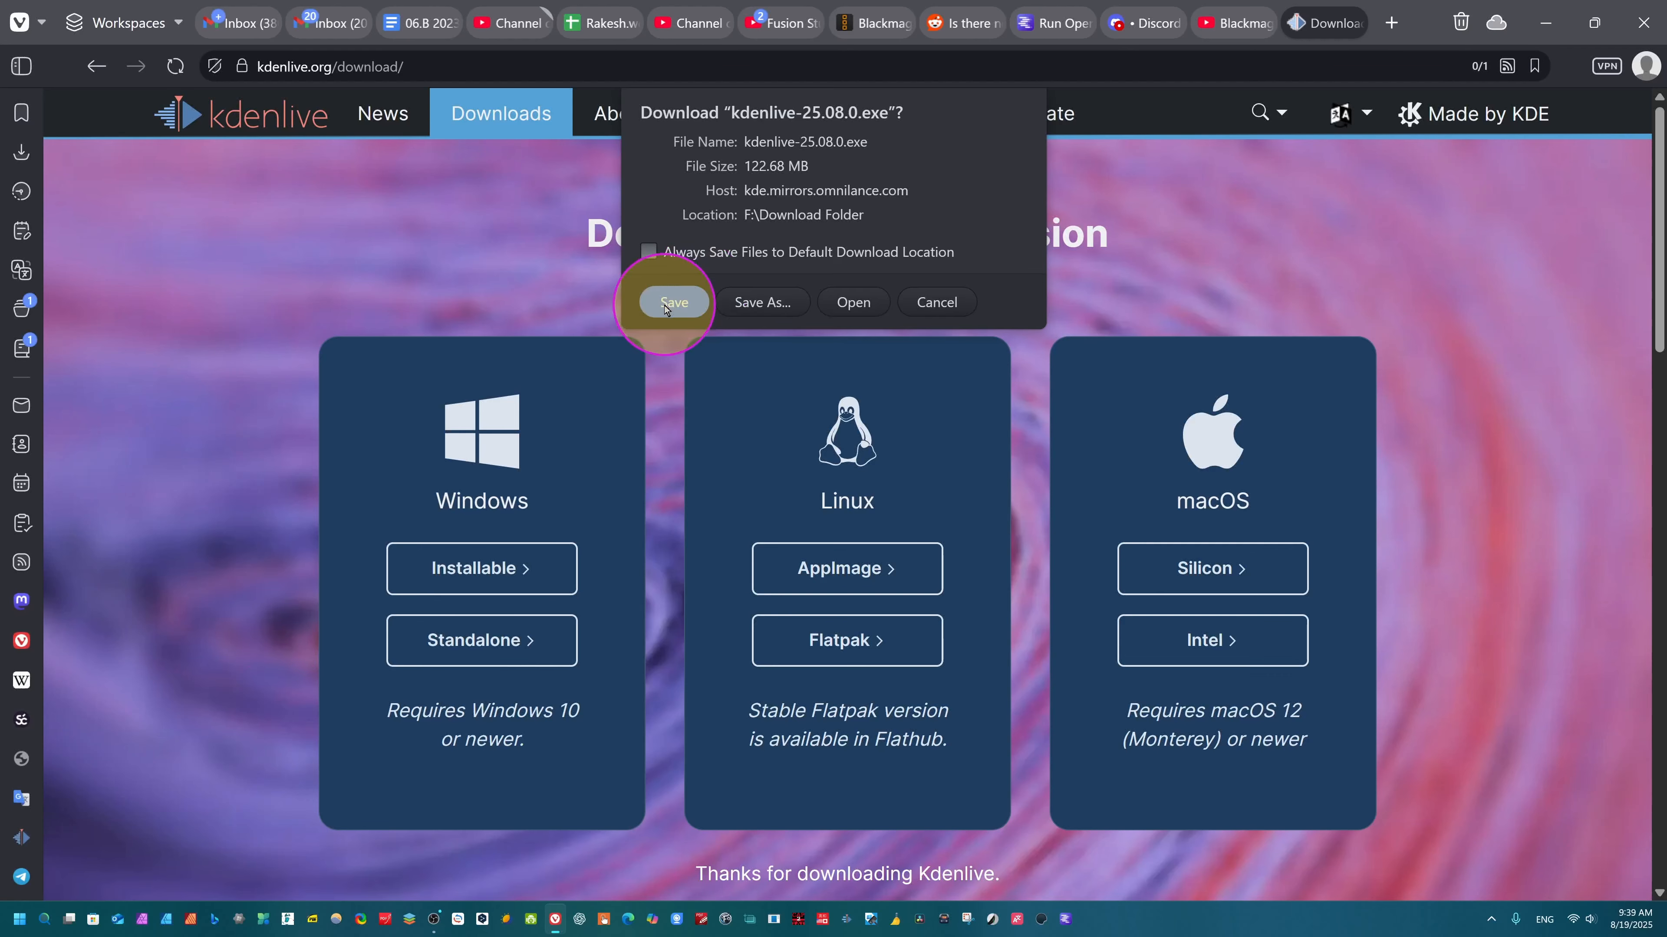
pyautogui.click(681, 296)
pyautogui.click(306, 613)
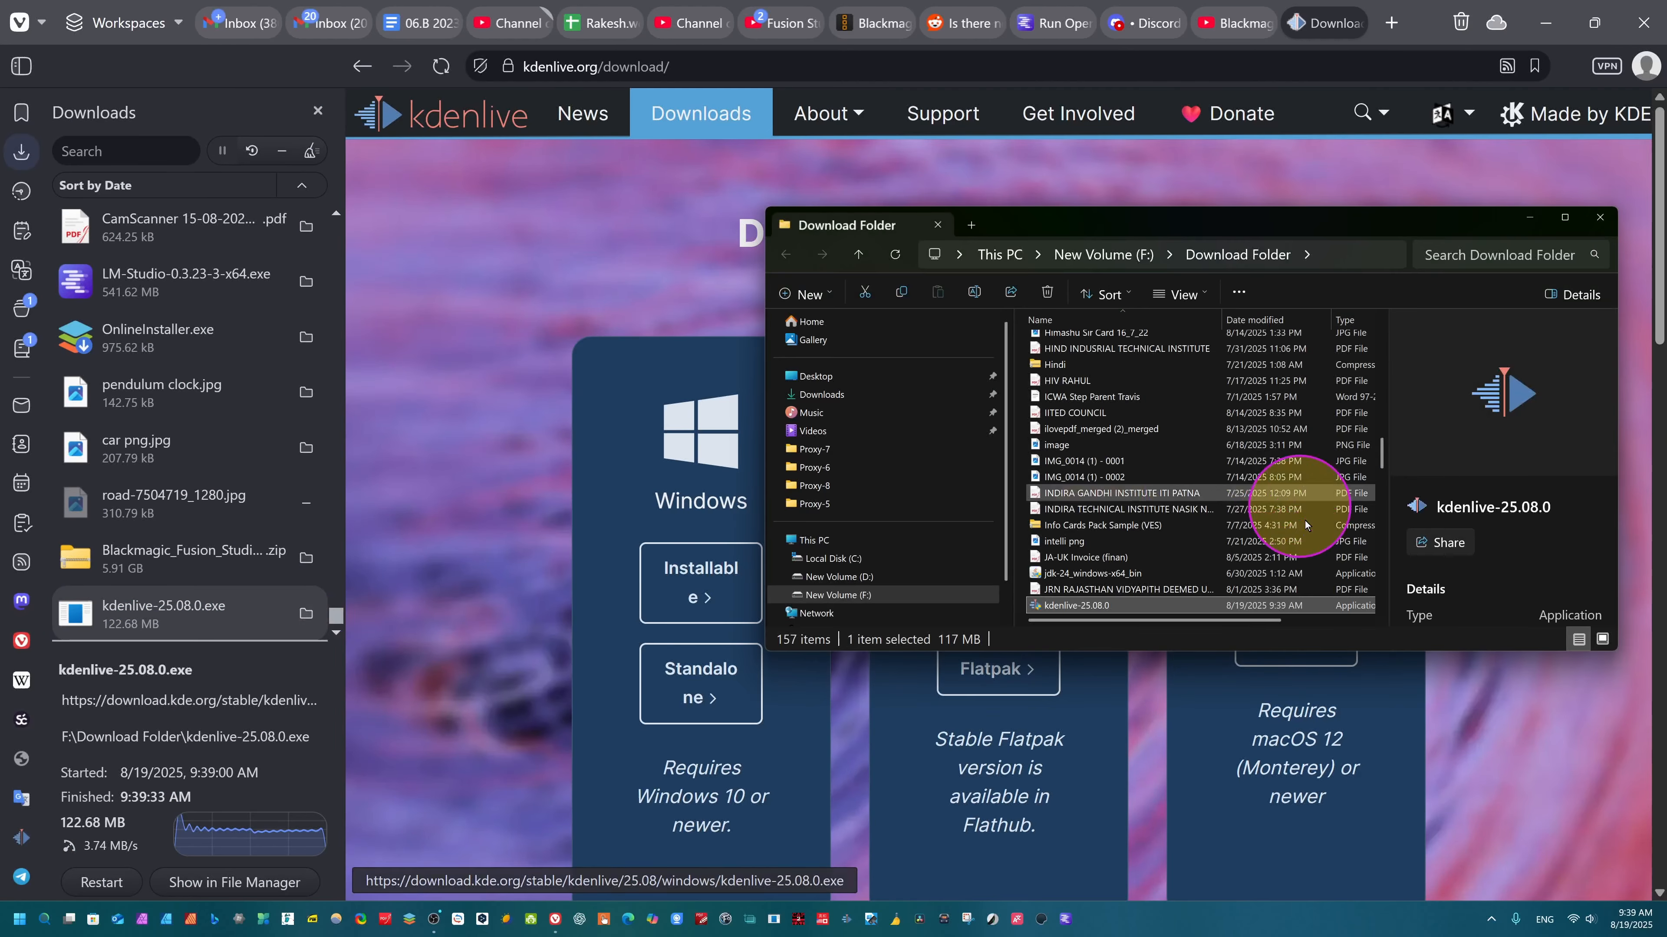
# - Run the kdenlive-25.08.0 installer and complete the setup with the default options and Start Menu folder
pyautogui.rightClick(1276, 606)
pyautogui.click(1388, 320)
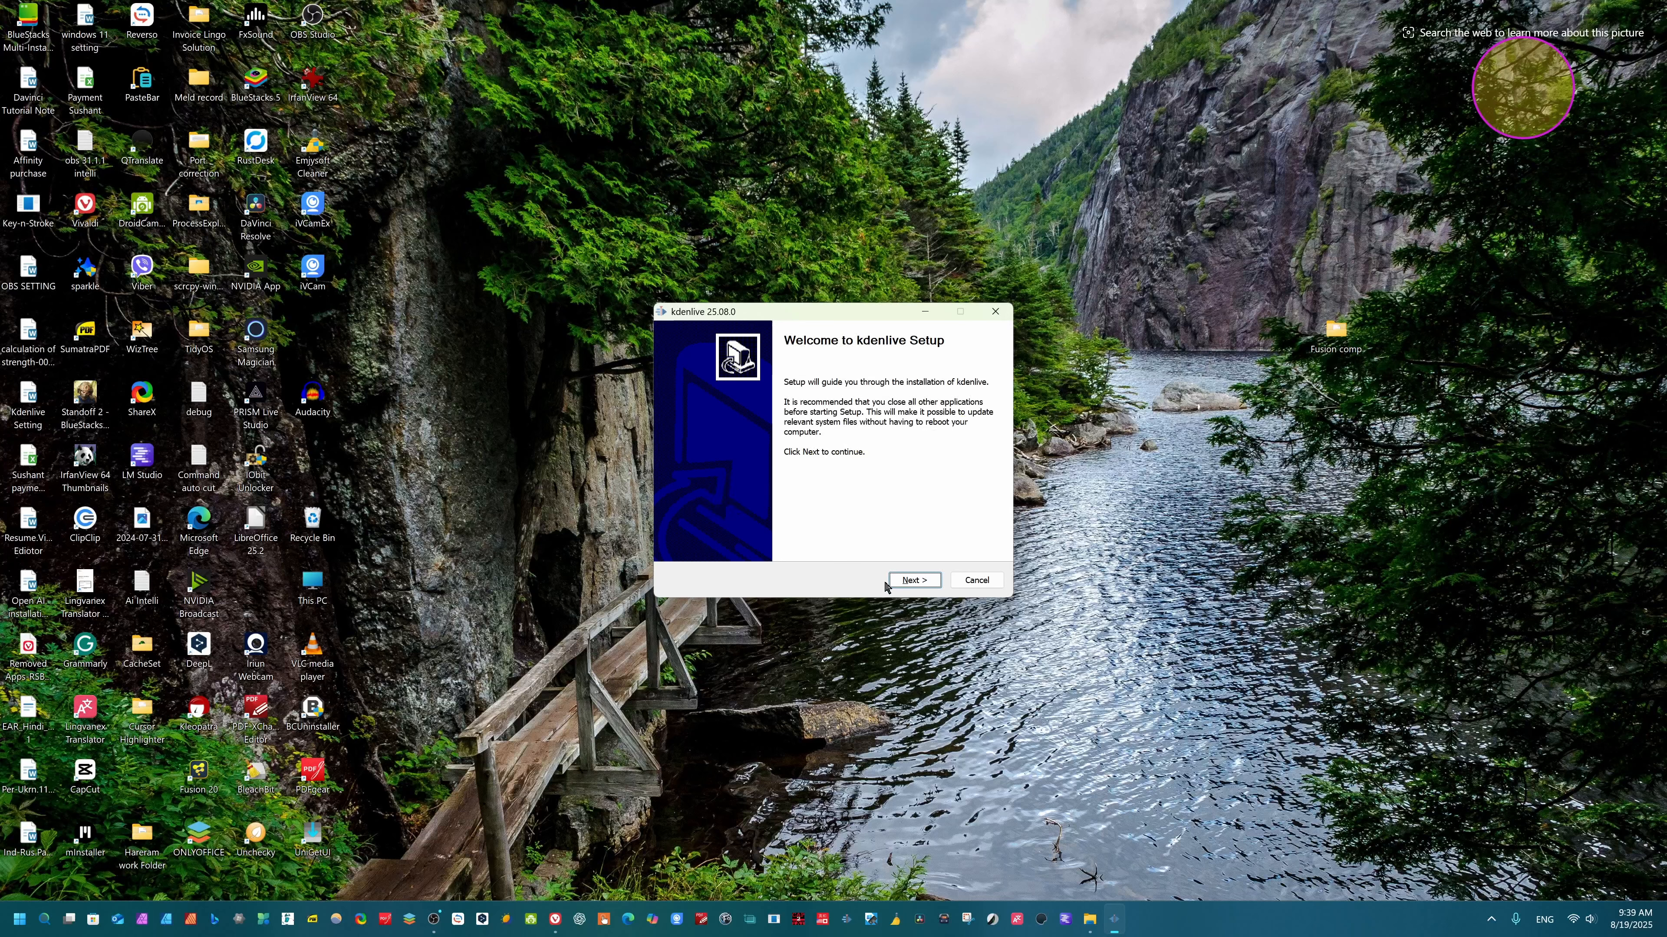
pyautogui.click(909, 580)
pyautogui.click(909, 580)
pyautogui.click(905, 580)
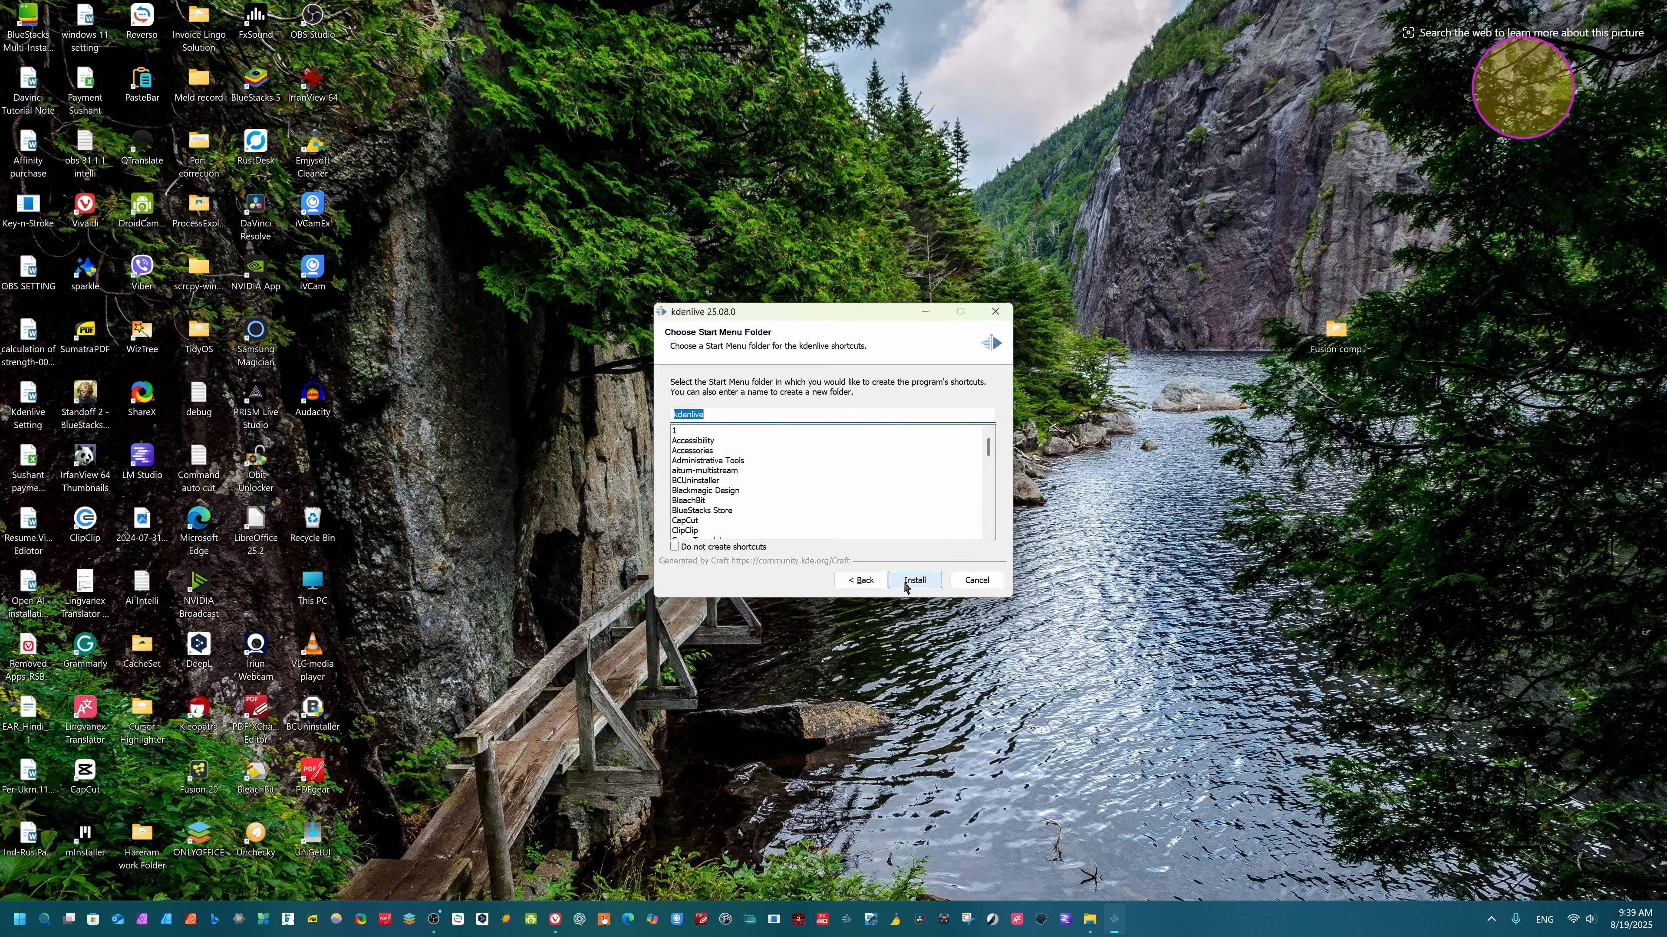
pyautogui.click(906, 581)
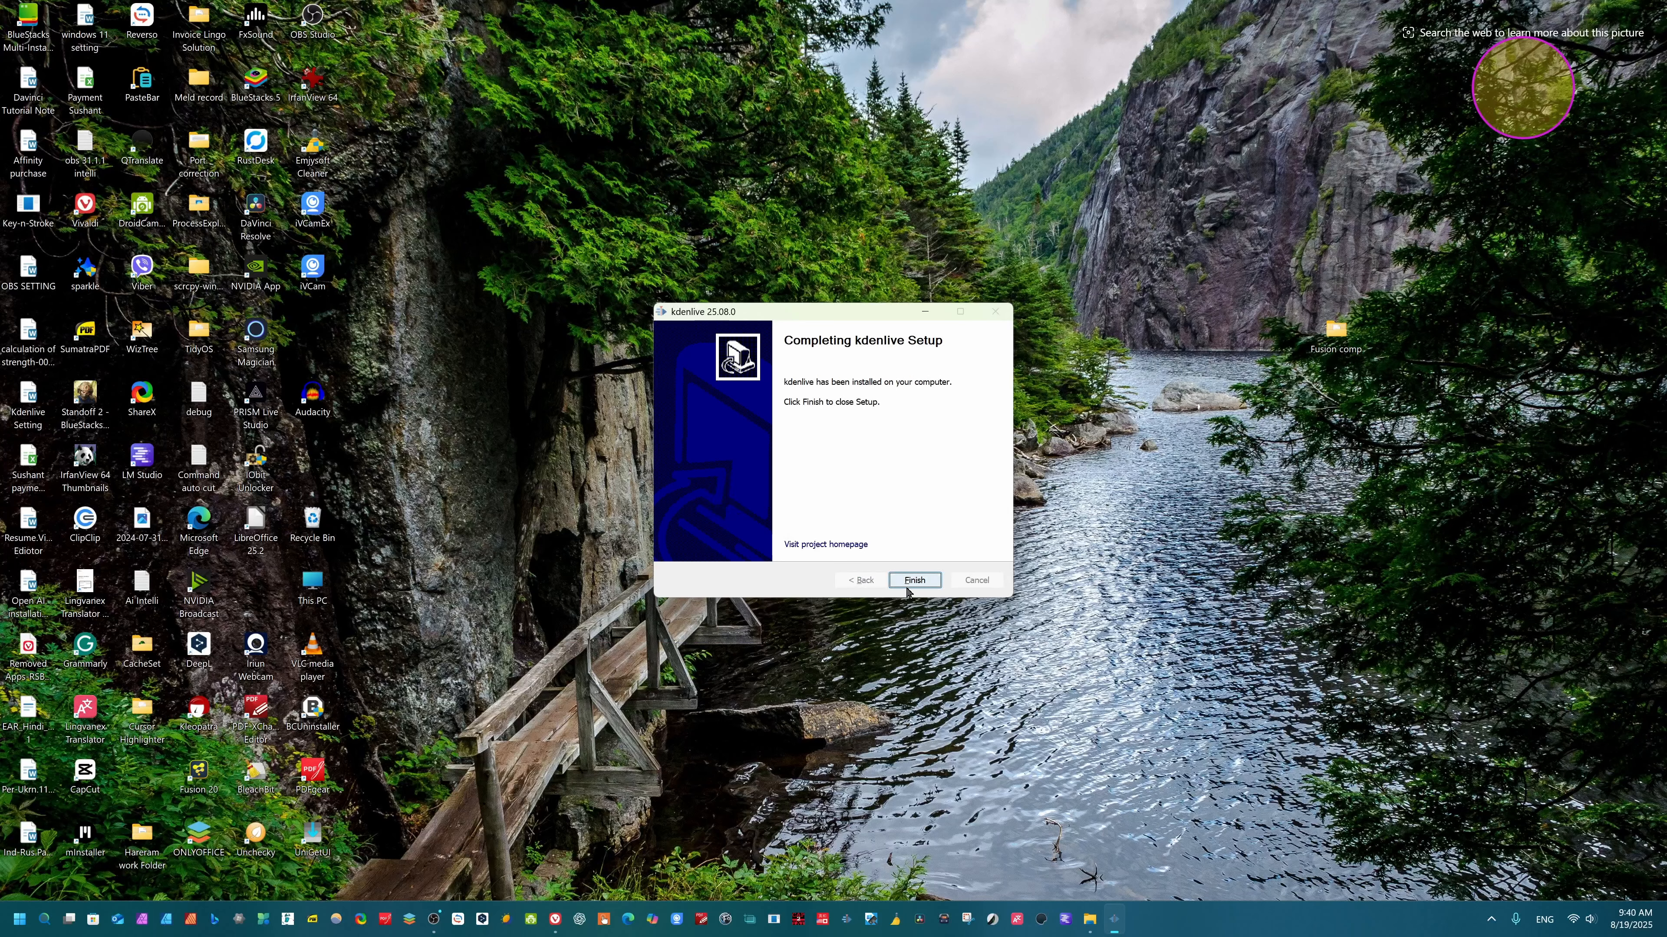
pyautogui.click(907, 586)
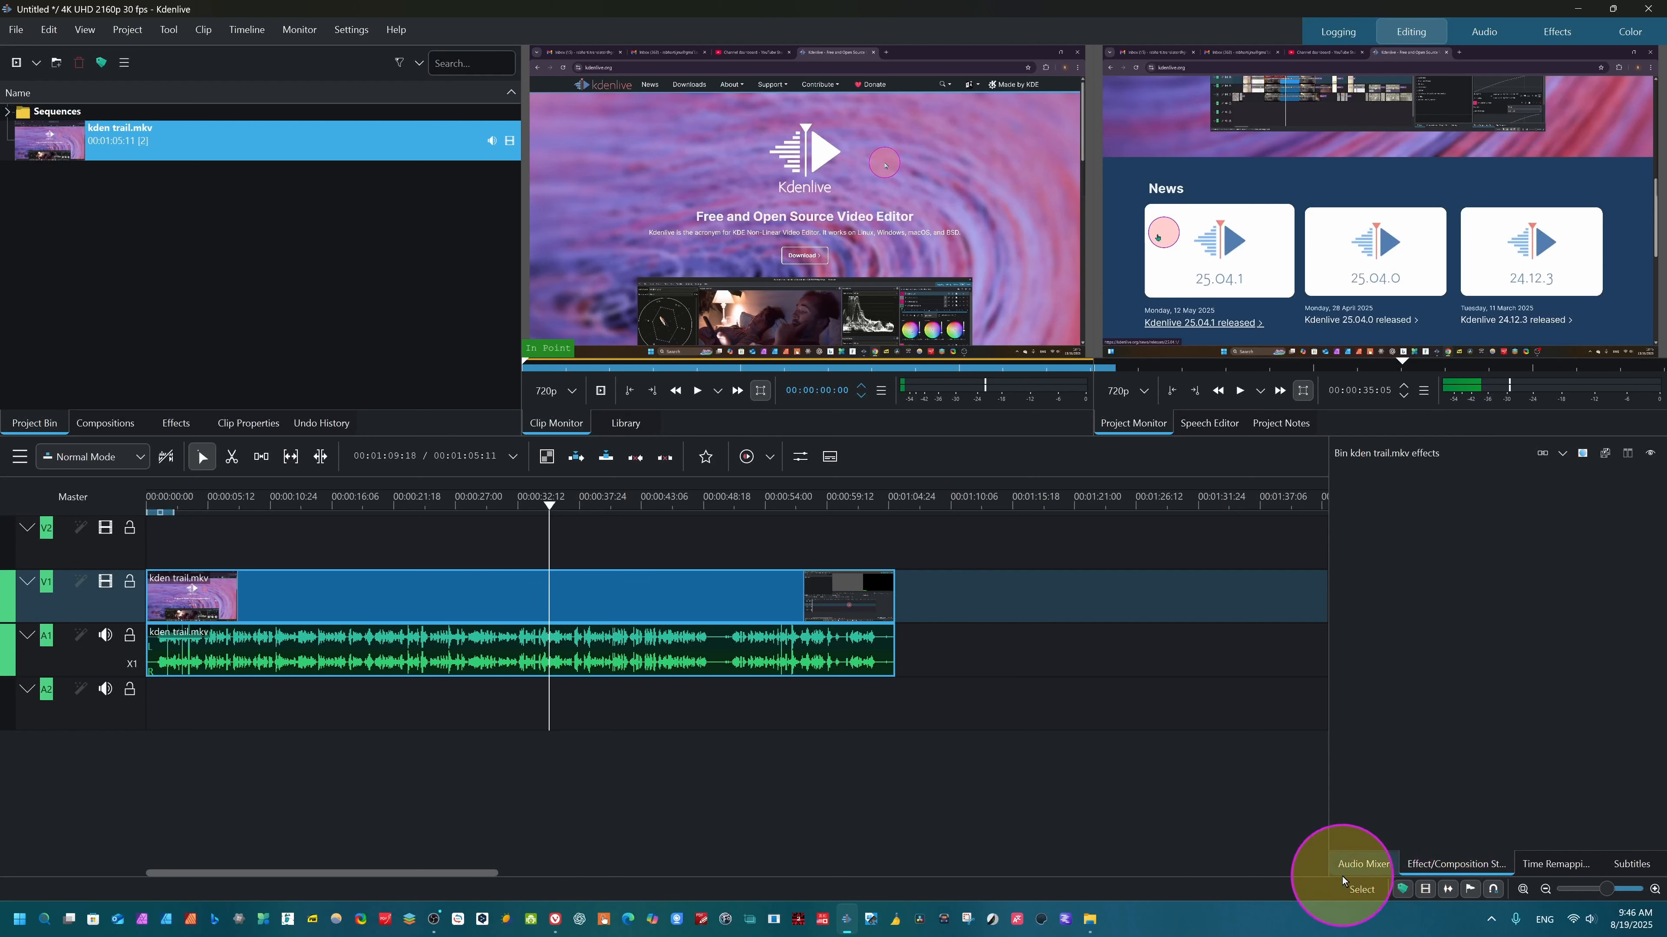
# - In Kdenlive, show the Audio Mixer and look through the Logging, Editing, Effects and Audio workspace layouts
pyautogui.click(1364, 865)
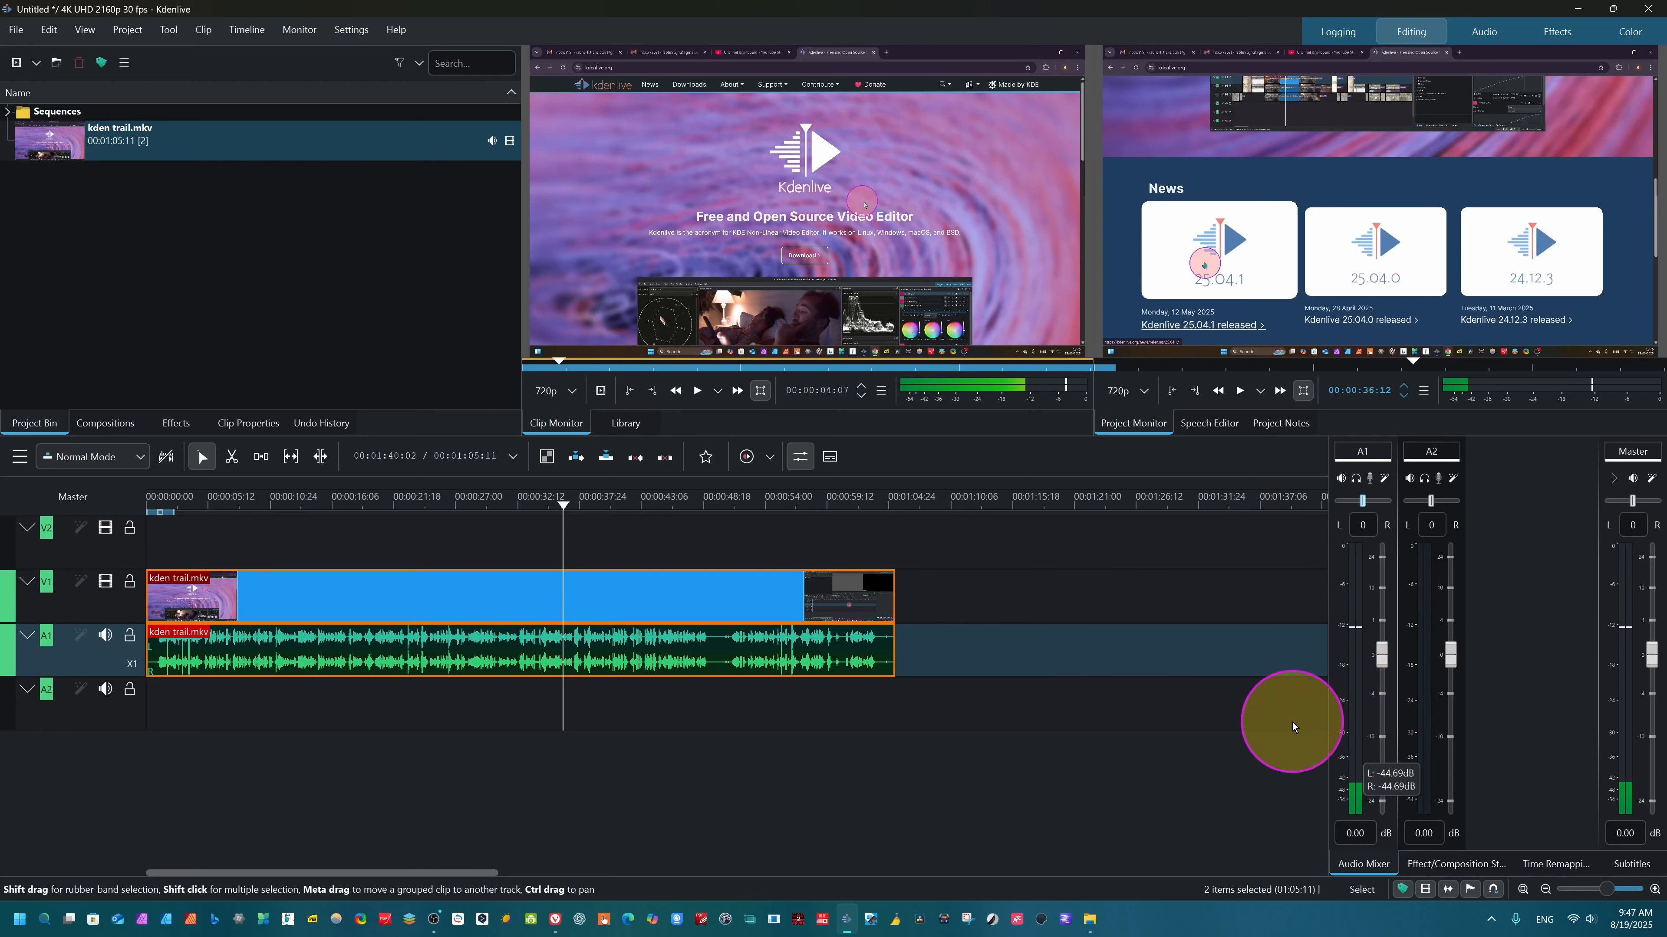
pyautogui.click(1332, 39)
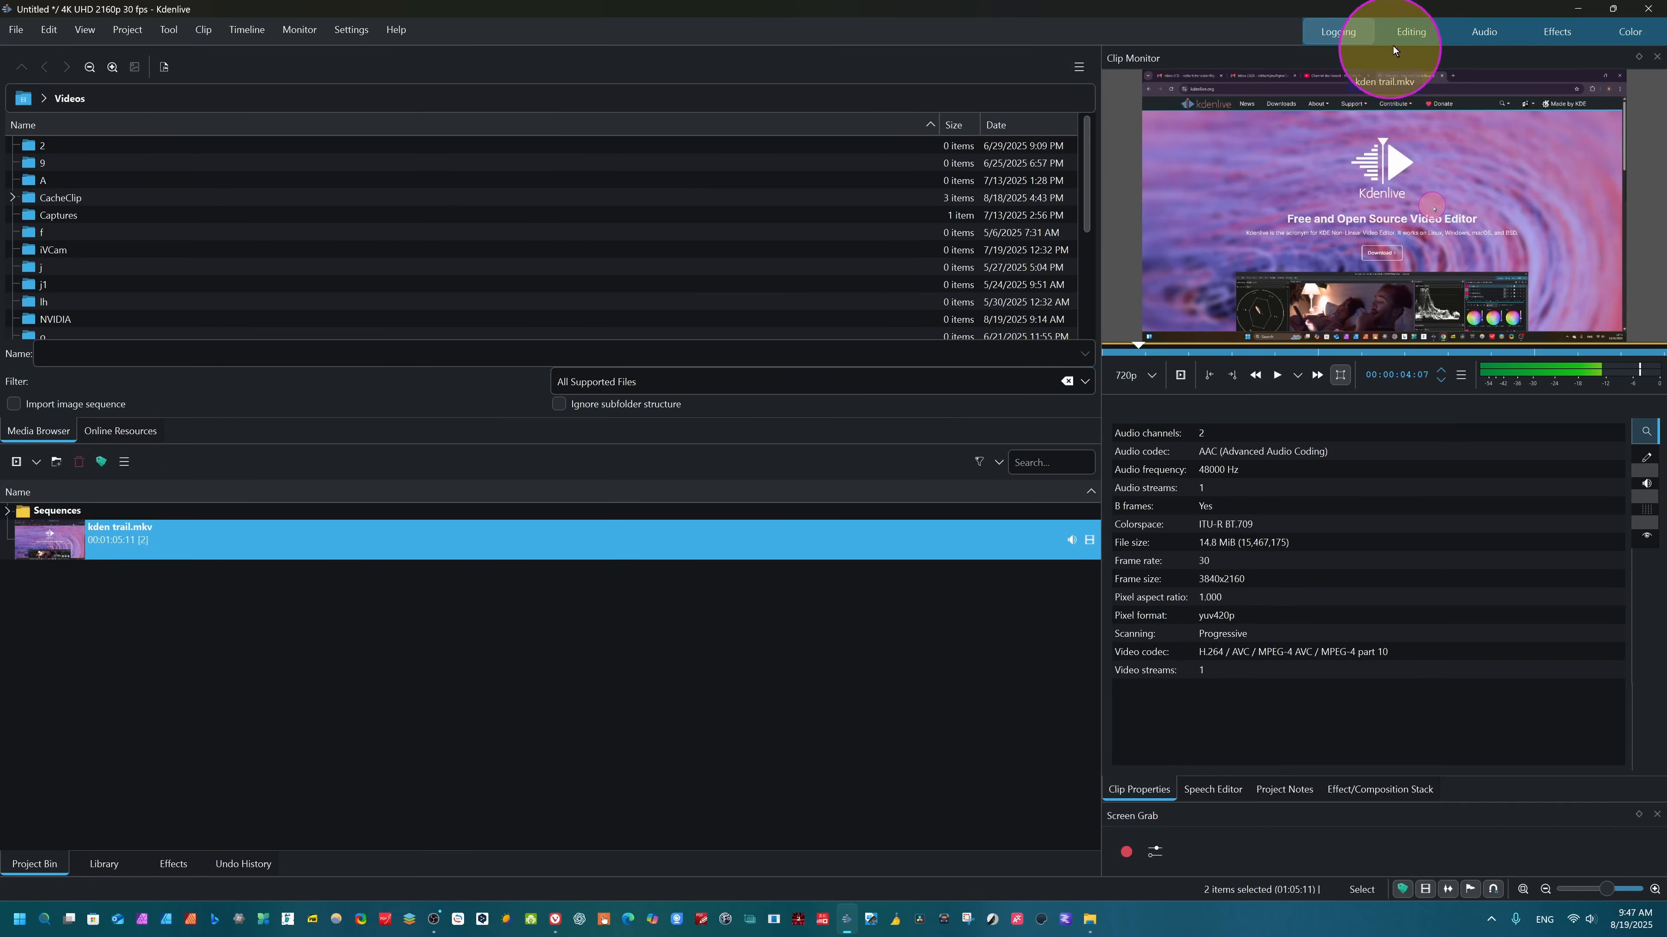
pyautogui.click(1414, 33)
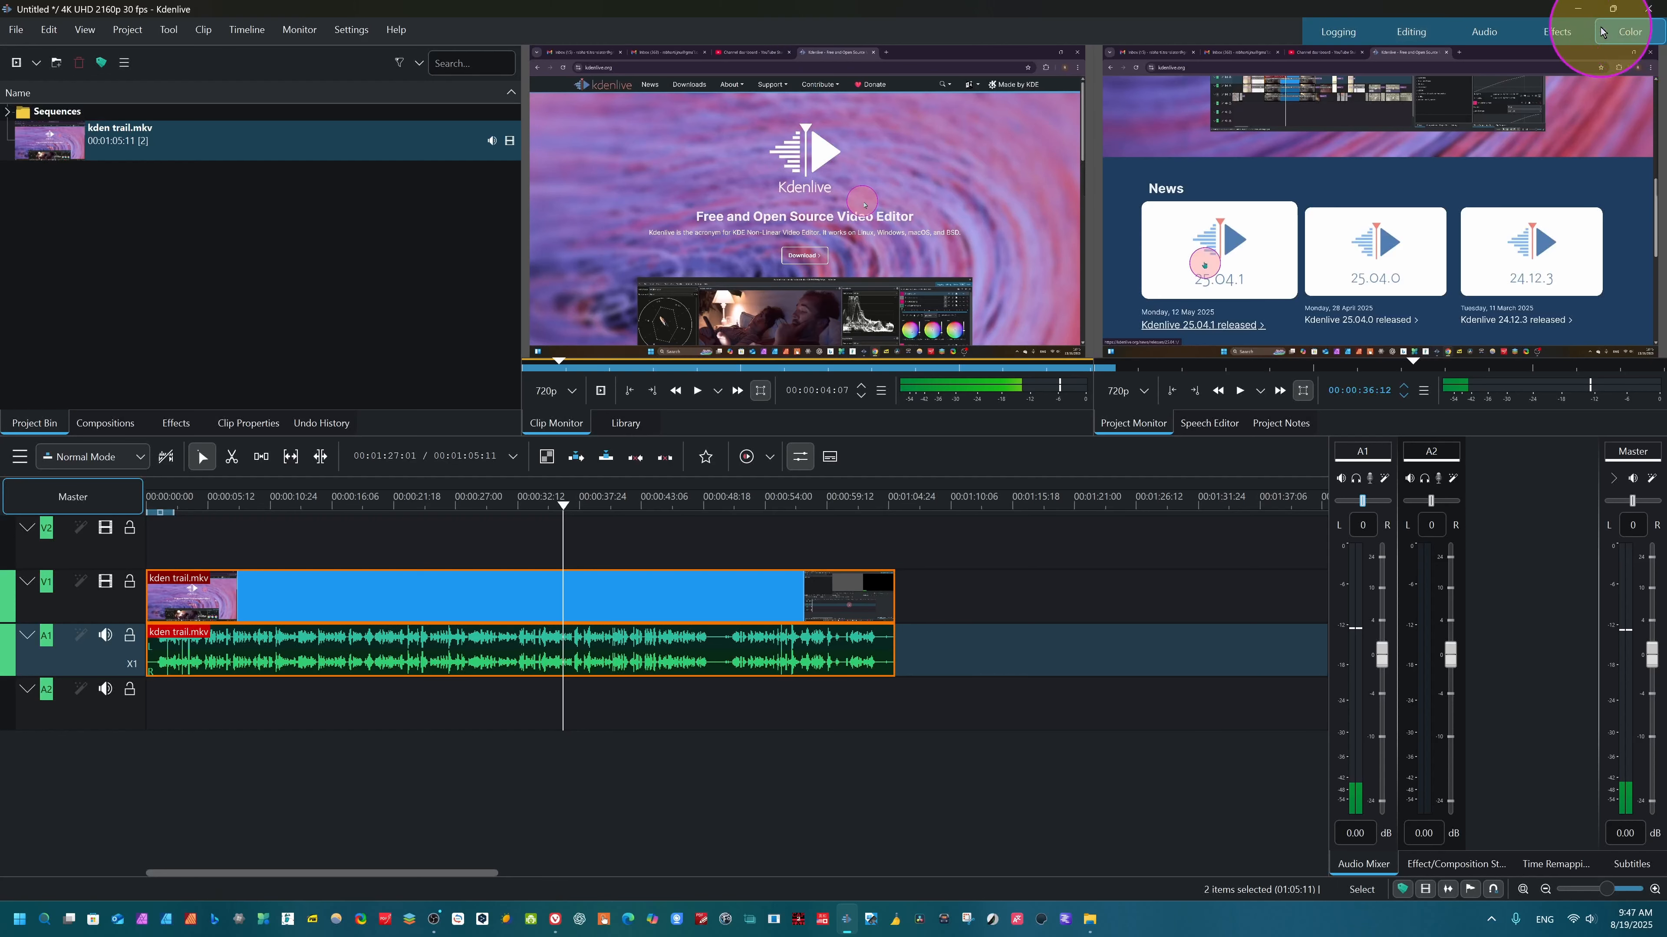
pyautogui.click(1547, 38)
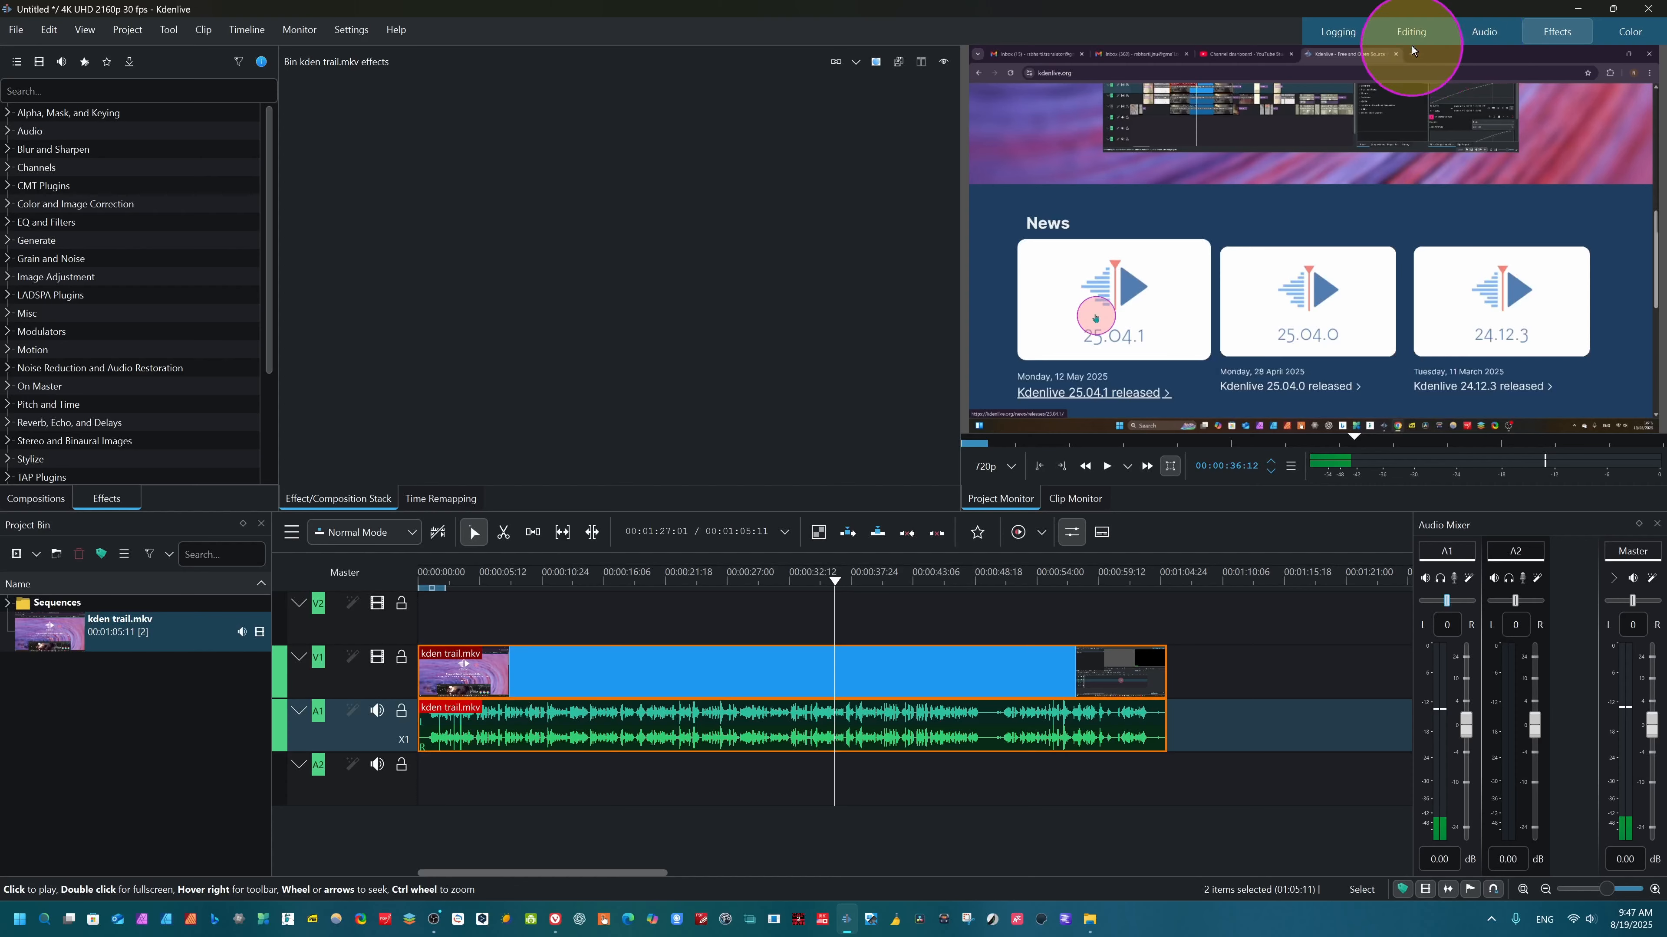
pyautogui.click(1484, 32)
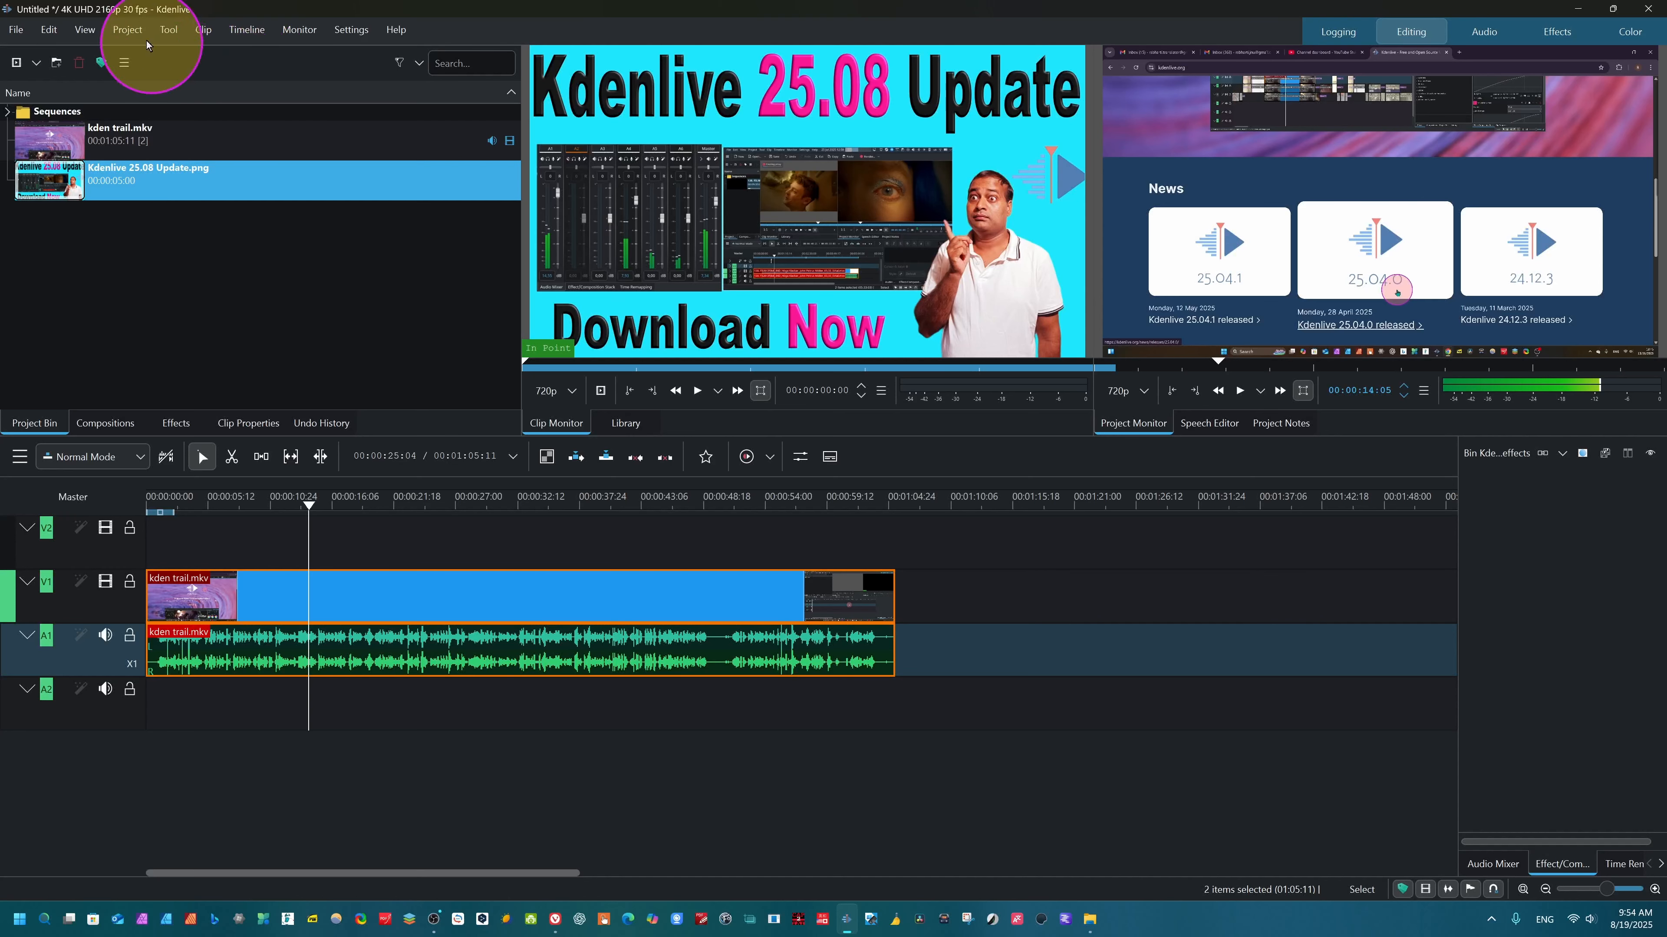
# - Start a new title clip and insert the Kdenlive 25.08 Update thumbnail image, searching the Youtube Thumbnail folder for "kden"
pyautogui.click(115, 37)
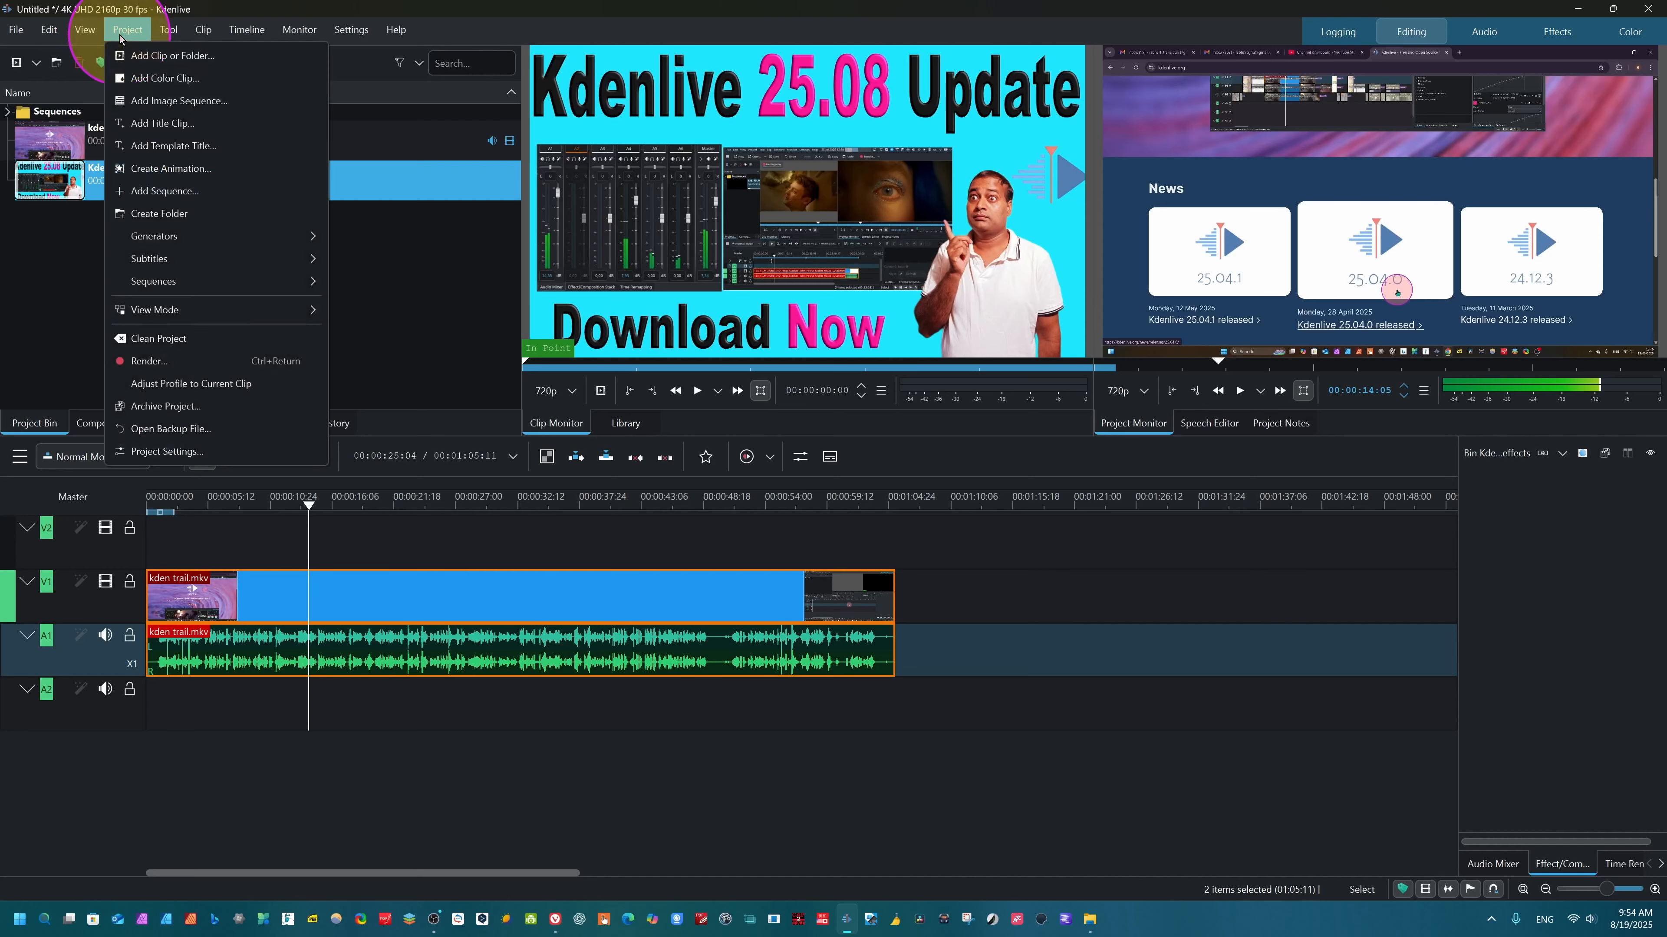
pyautogui.click(155, 126)
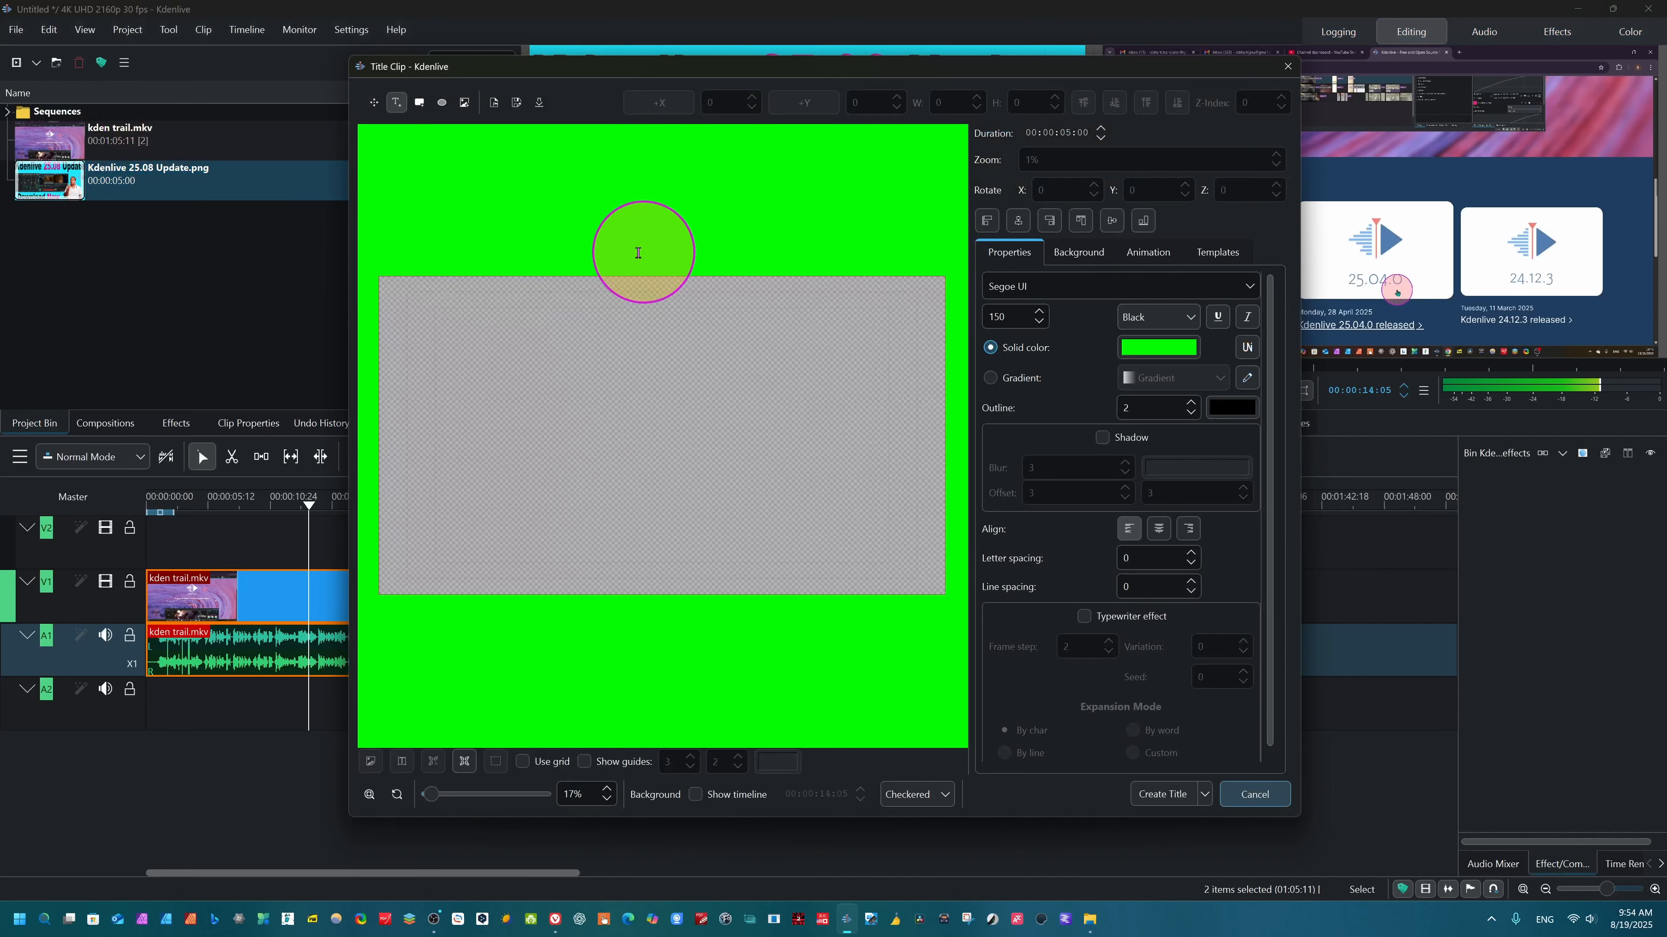
pyautogui.click(465, 105)
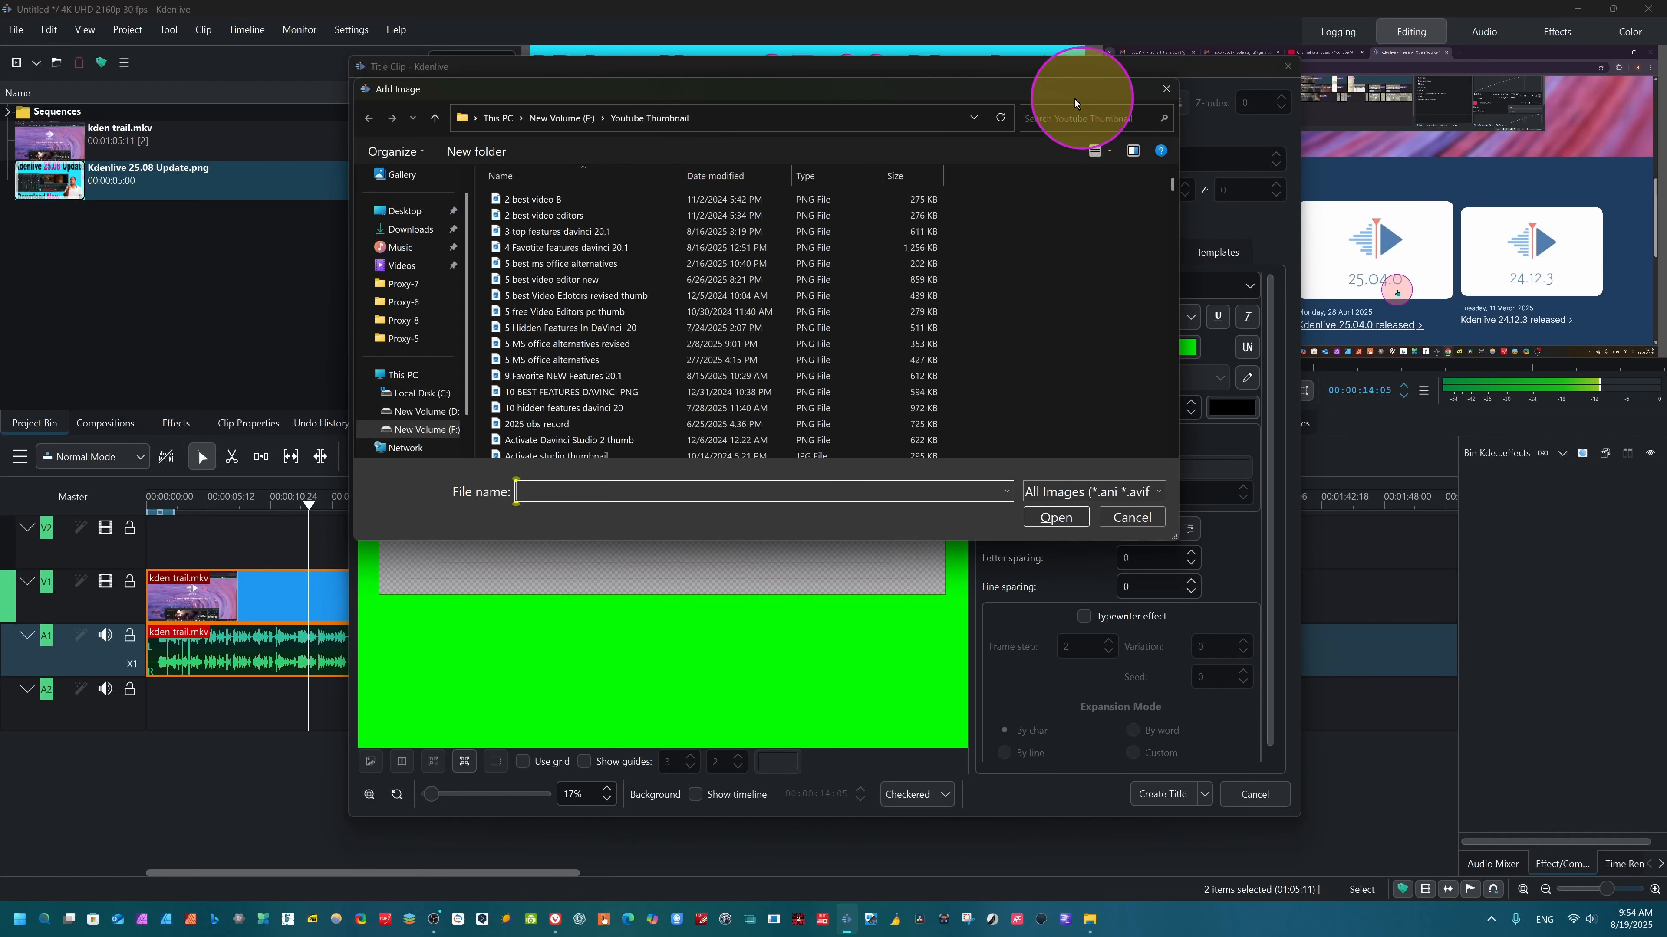
pyautogui.click(1065, 117)
pyautogui.write('k')
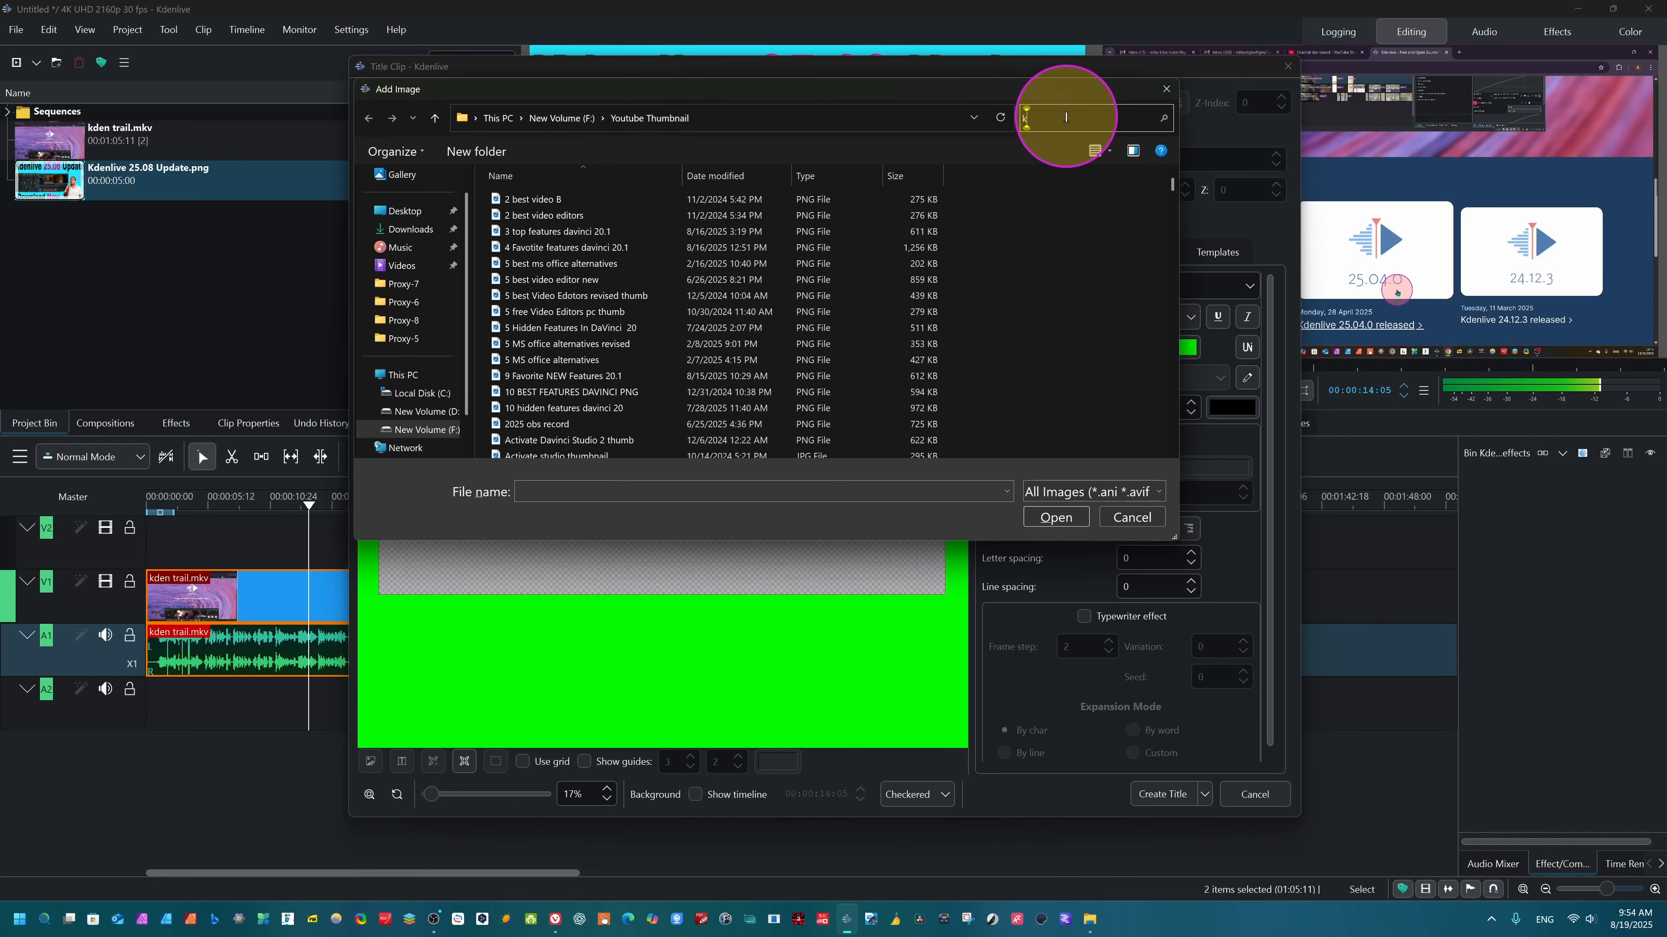
pyautogui.write('den')
pyautogui.click(680, 183)
pyautogui.click(1054, 518)
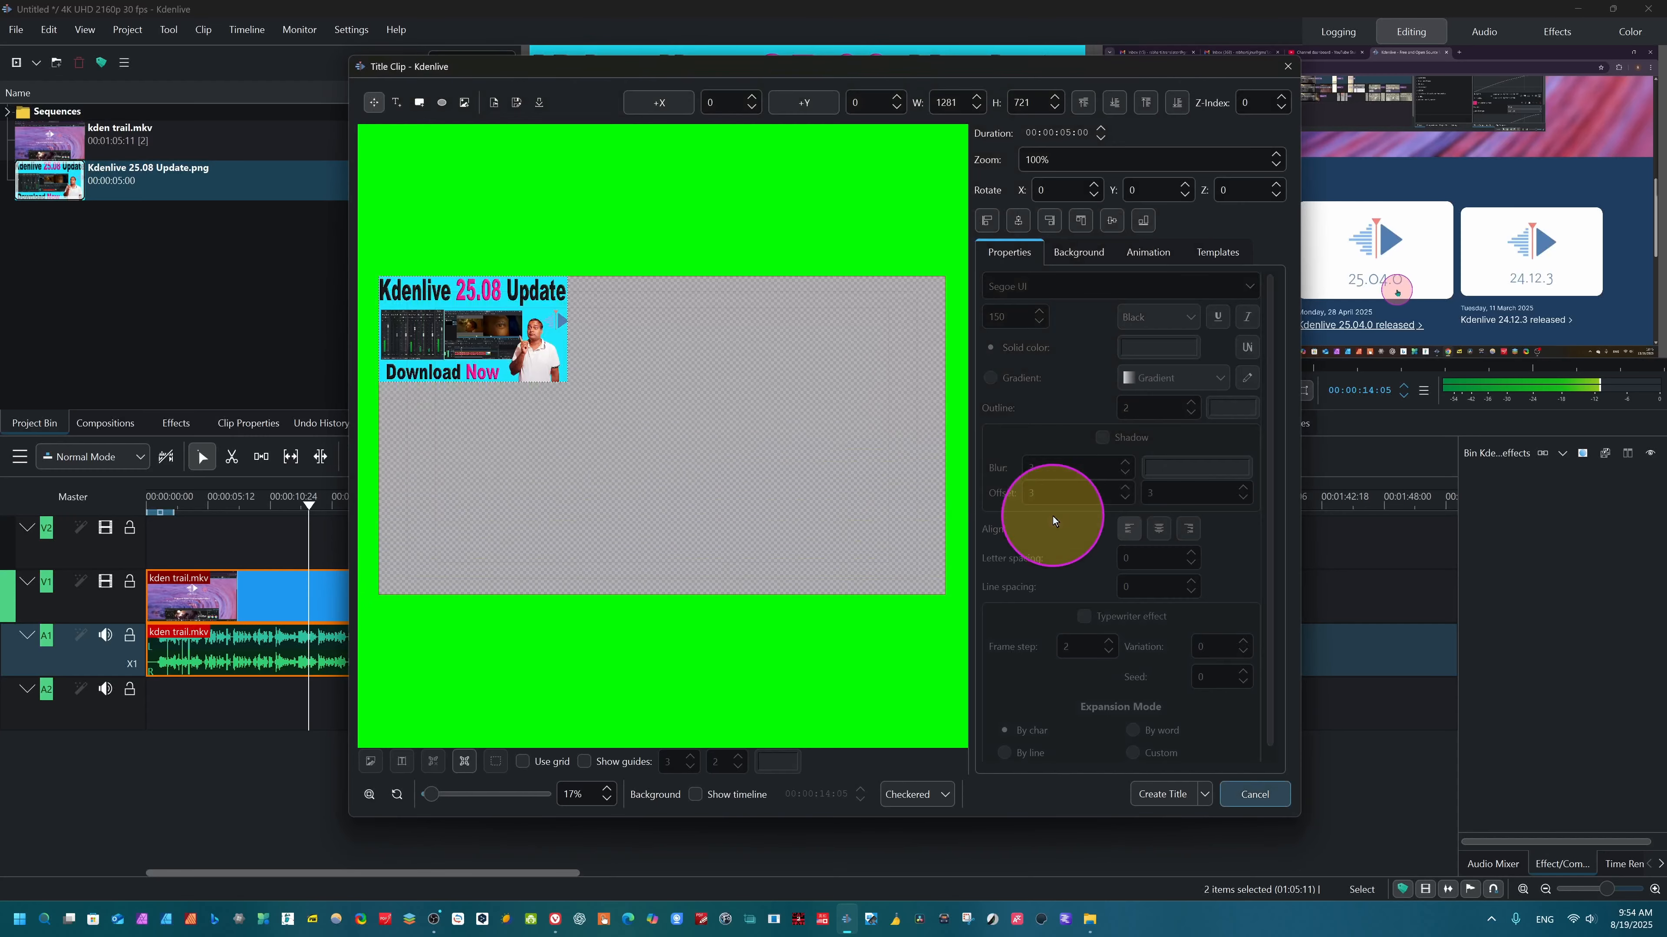
# - Move the thumbnail image toward the middle of the title frame and scale it about its centre to about 129% (1648 × 927)
pyautogui.moveTo(505, 353); pyautogui.dragTo(660, 374)
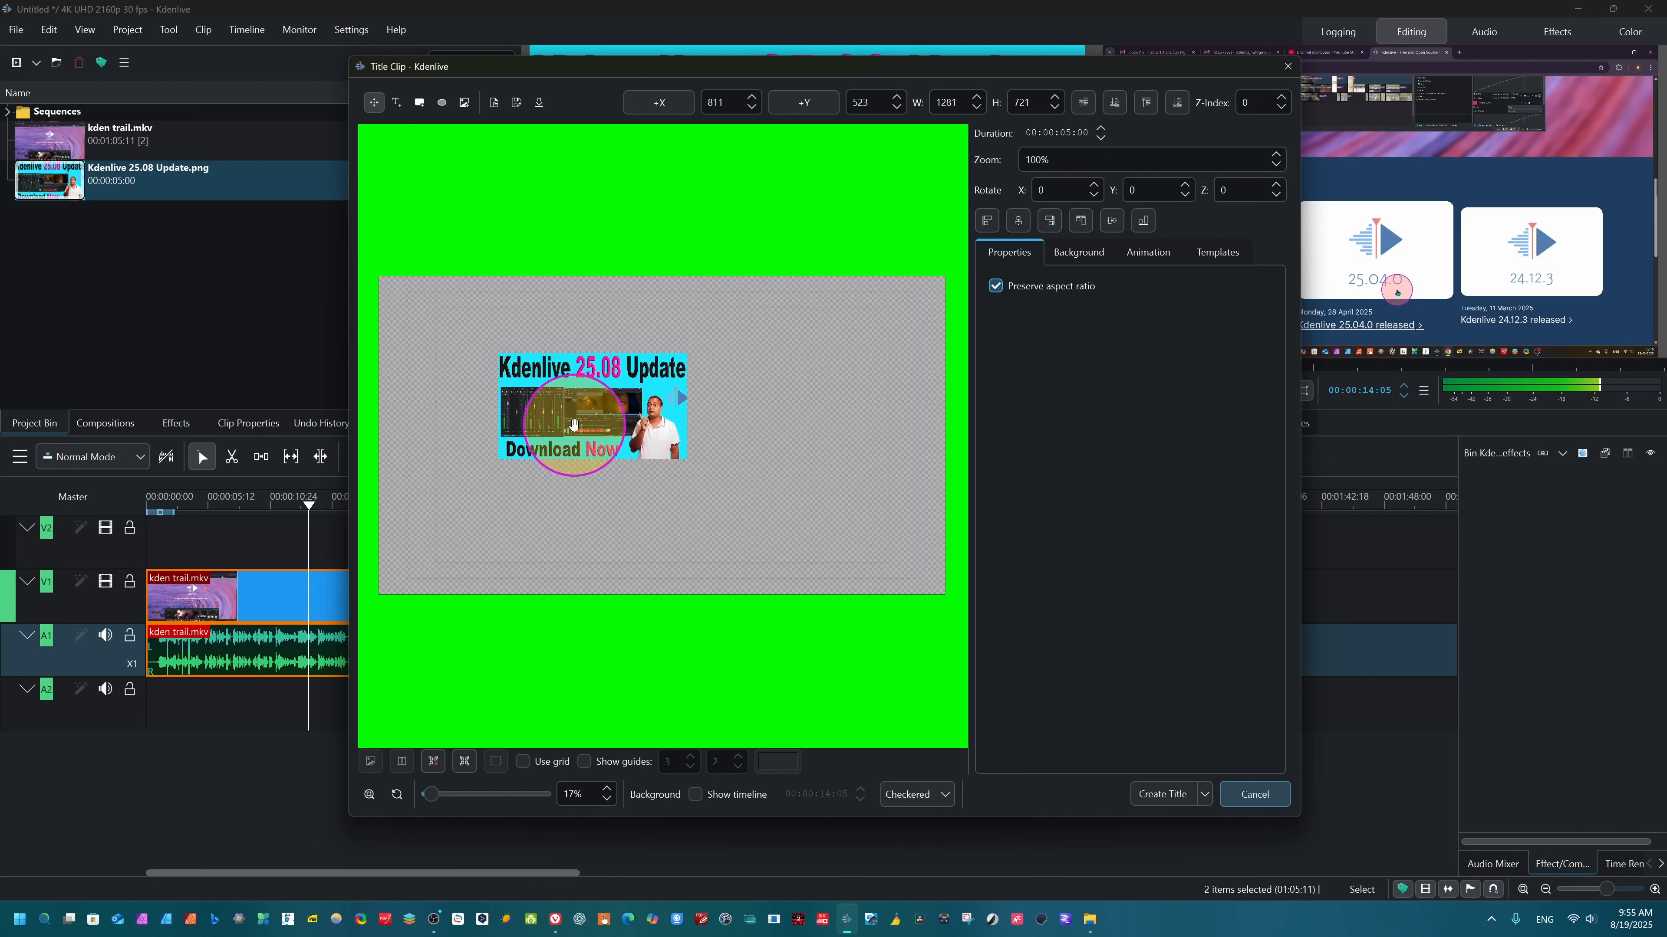
pyautogui.moveTo(571, 427); pyautogui.dragTo(552, 456)
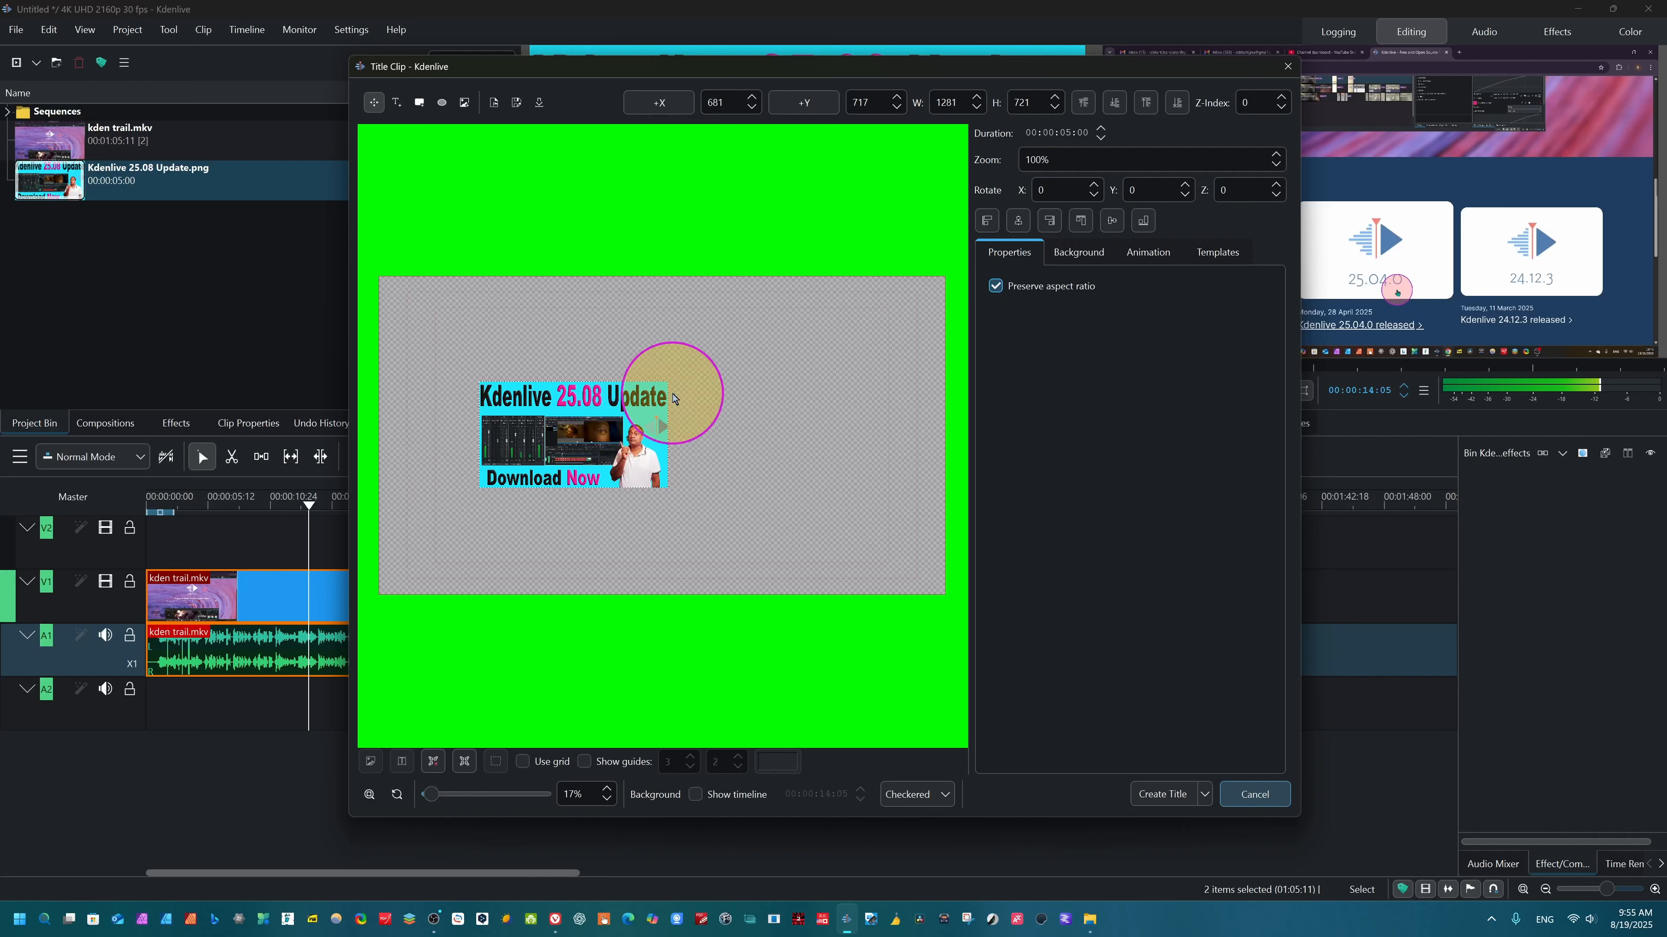
pyautogui.moveTo(667, 388); pyautogui.dragTo(686, 386)
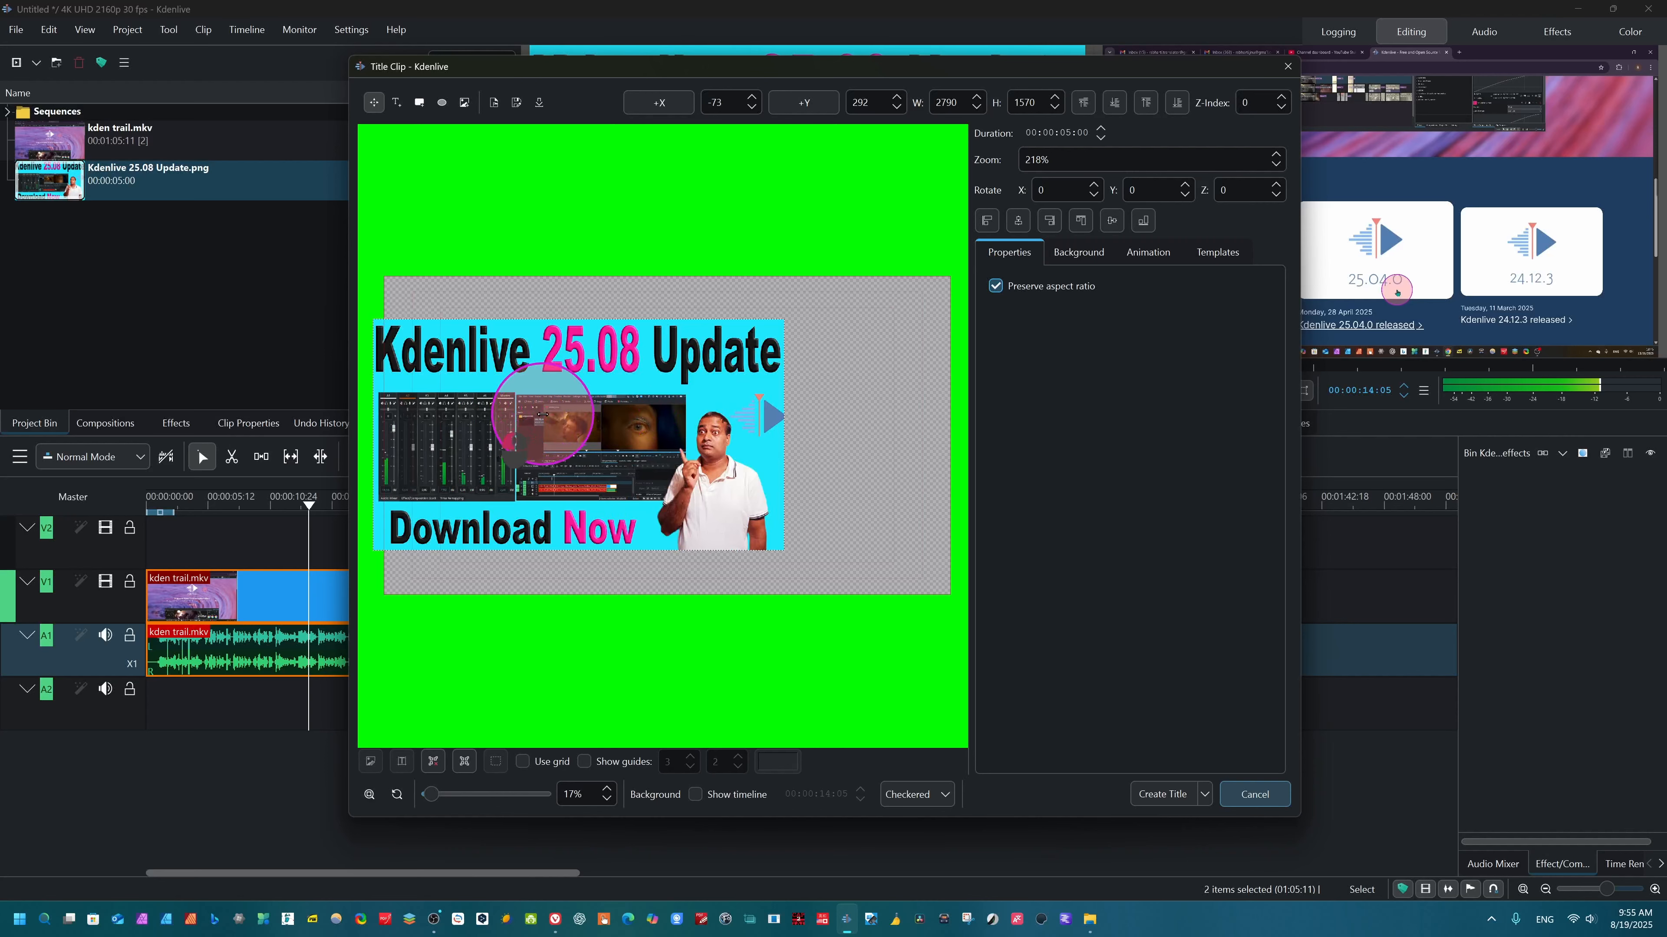
pyautogui.moveTo(542, 414); pyautogui.dragTo(508, 447)
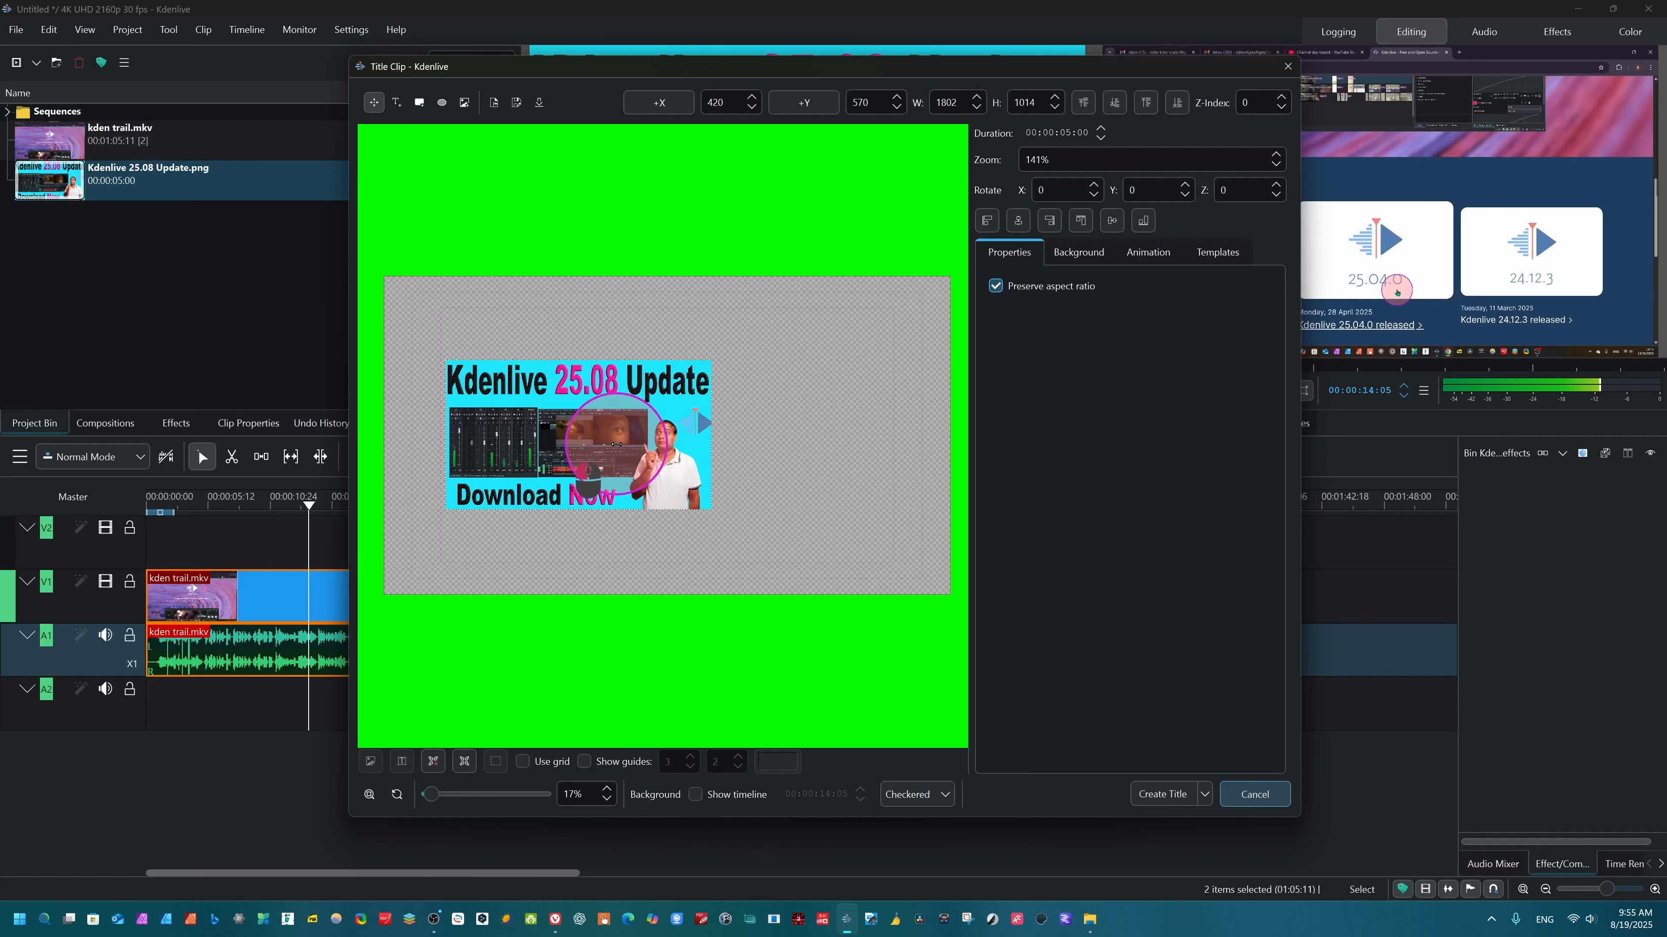
pyautogui.moveTo(617, 444); pyautogui.dragTo(604, 445)
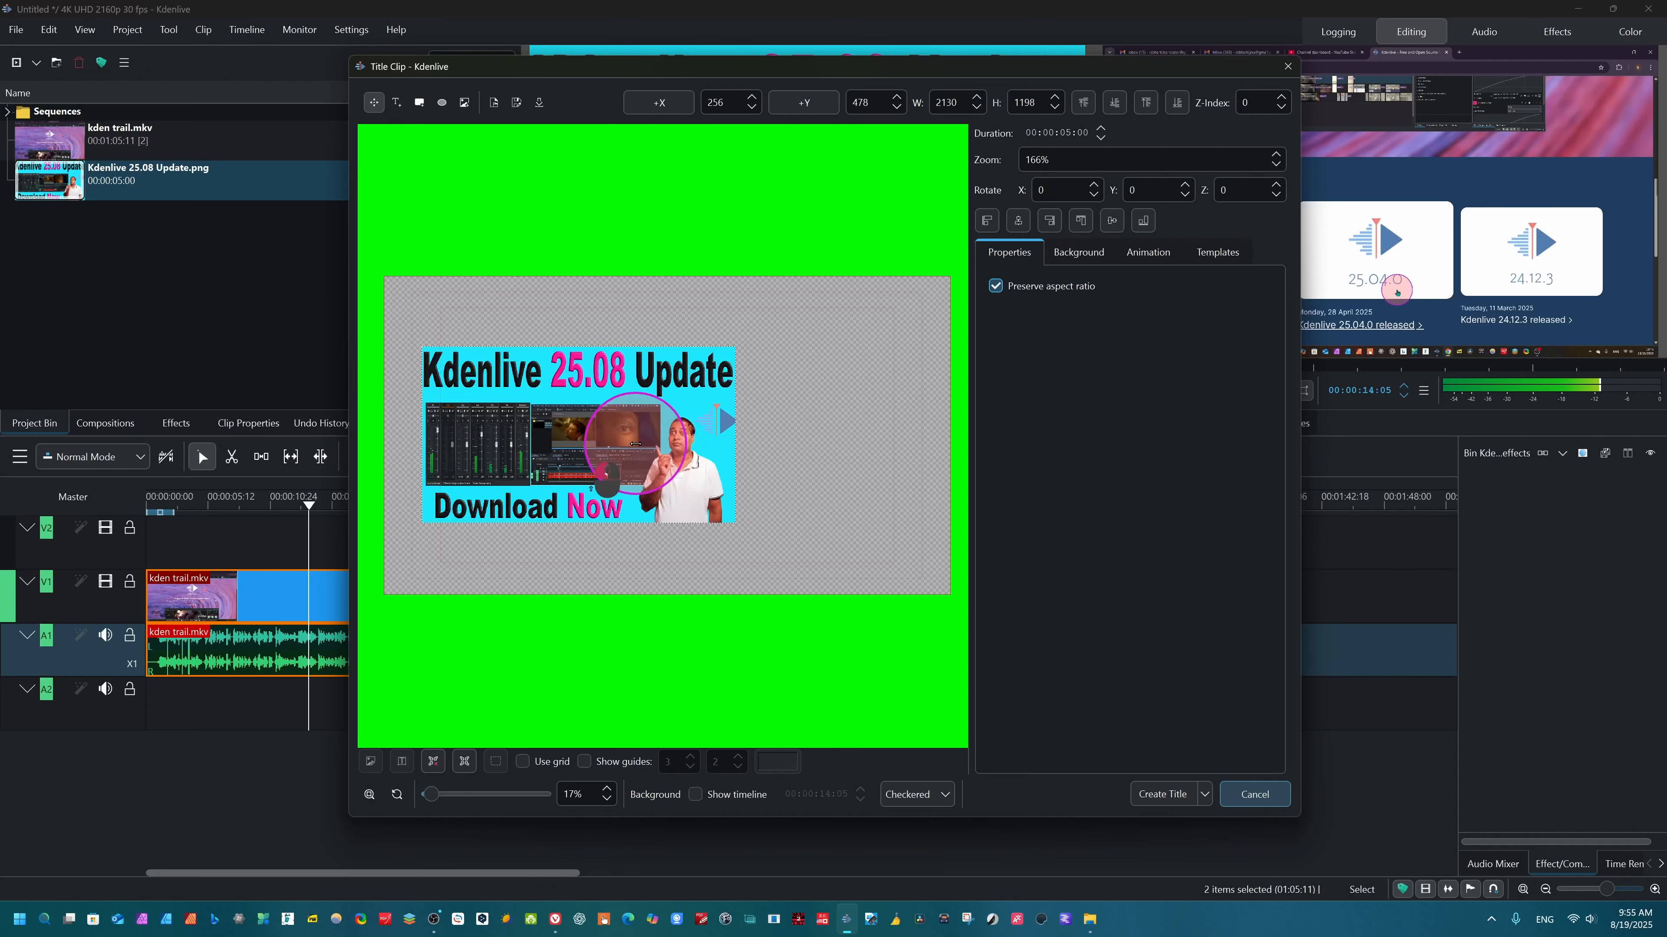
pyautogui.moveTo(580, 454); pyautogui.dragTo(699, 324)
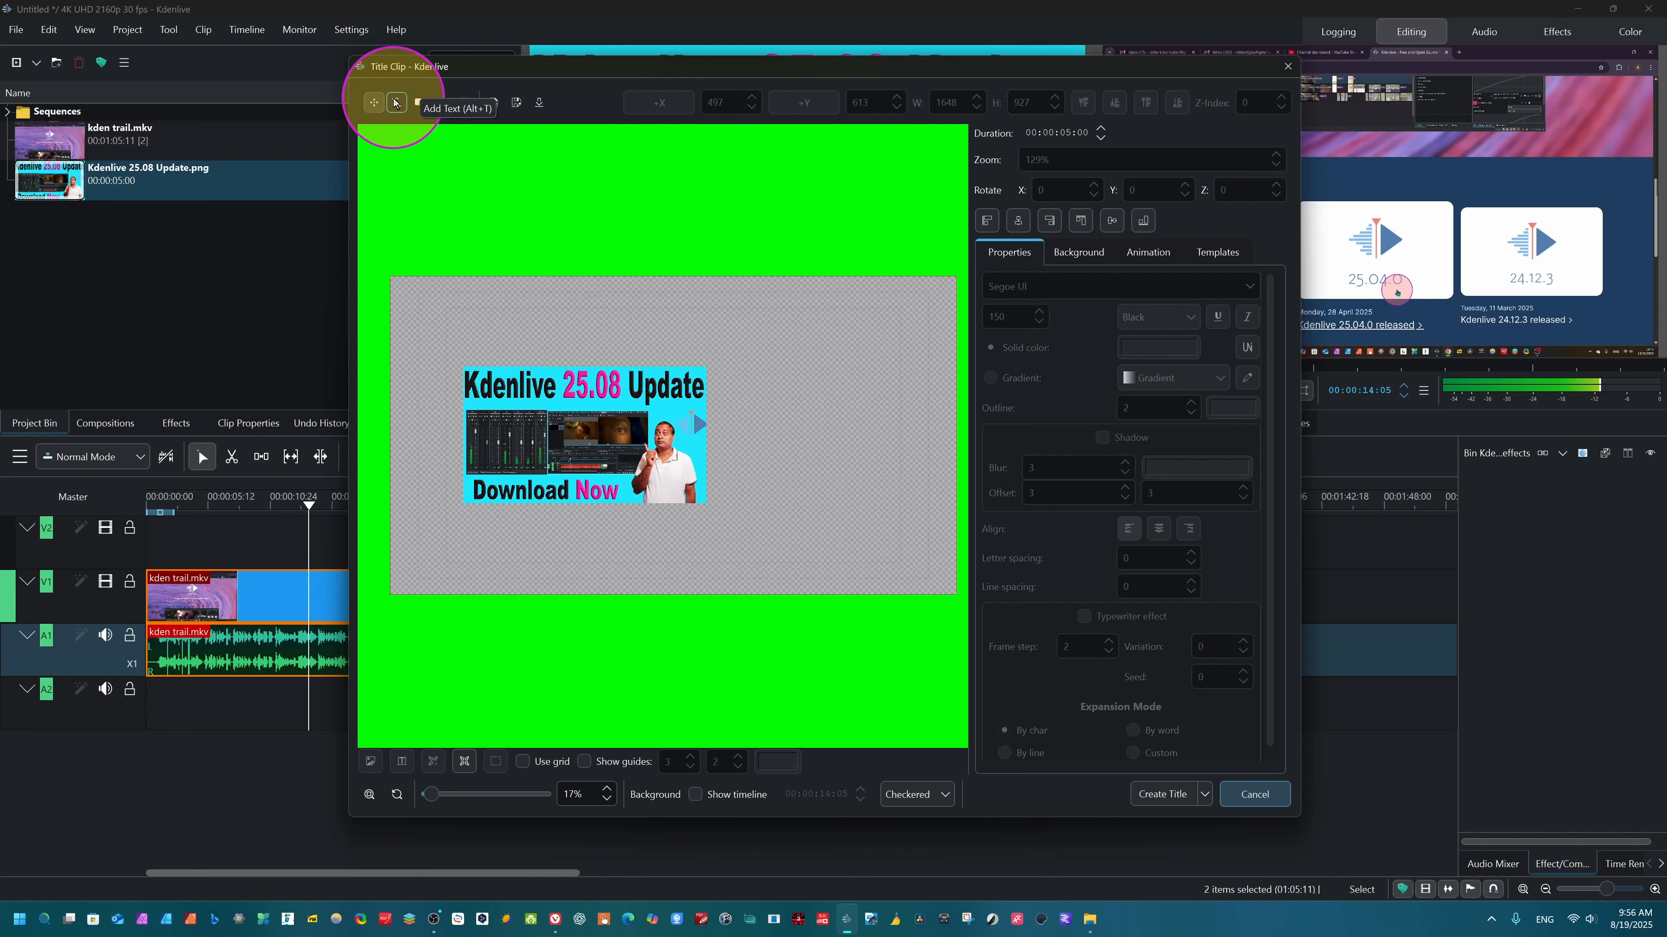
# - Add a text item at about X 388, Y 107 above the image and try to resize it from its edges
pyautogui.click(396, 102)
pyautogui.click(459, 303)
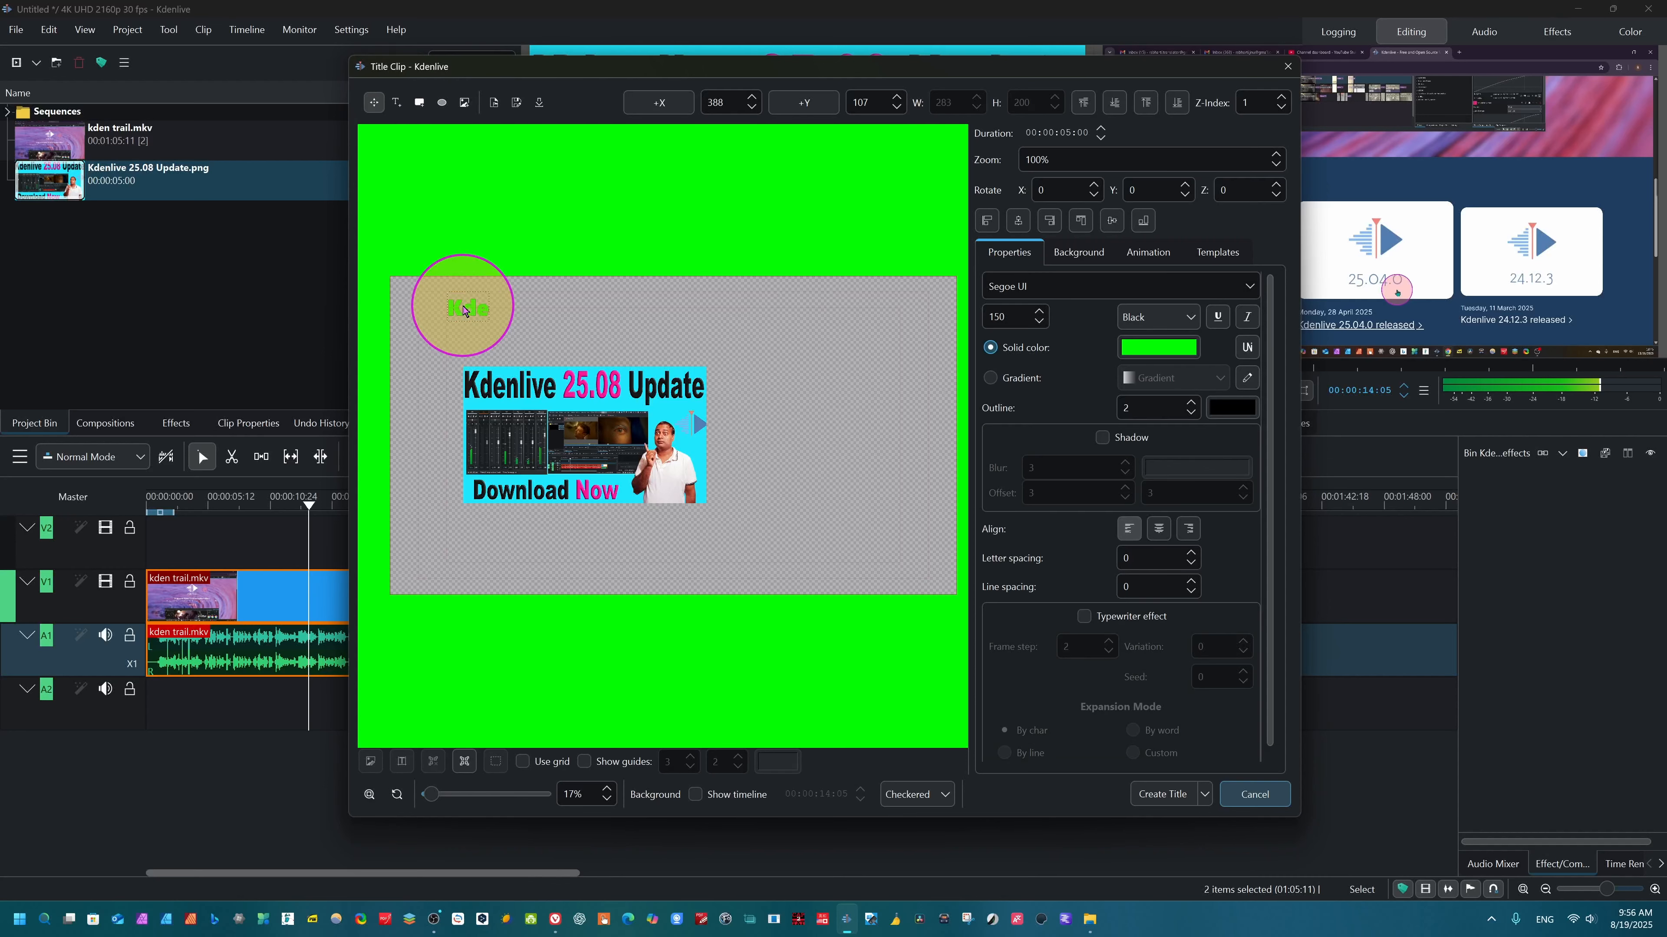
pyautogui.moveTo(529, 314); pyautogui.dragTo(581, 342)
pyautogui.moveTo(441, 301); pyautogui.dragTo(510, 351)
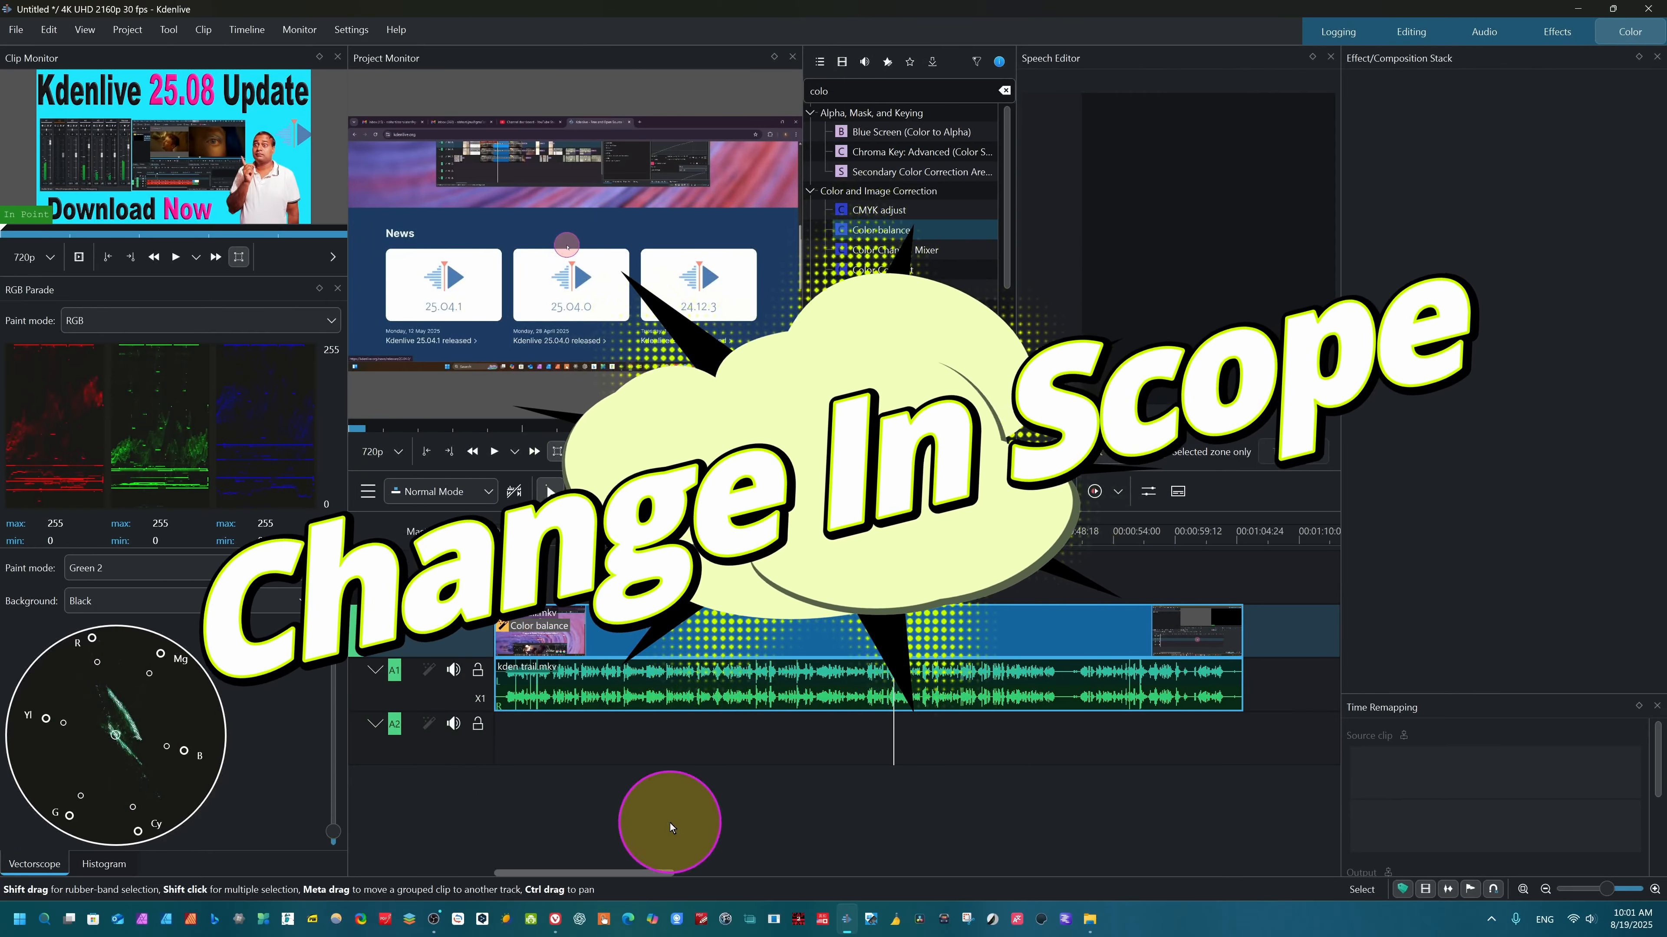
# - Compare the Scopes section of the release notes in the browser with the RGB Parade and Vectorscope in Kdenlive at different playback positions
pyautogui.click(555, 919)
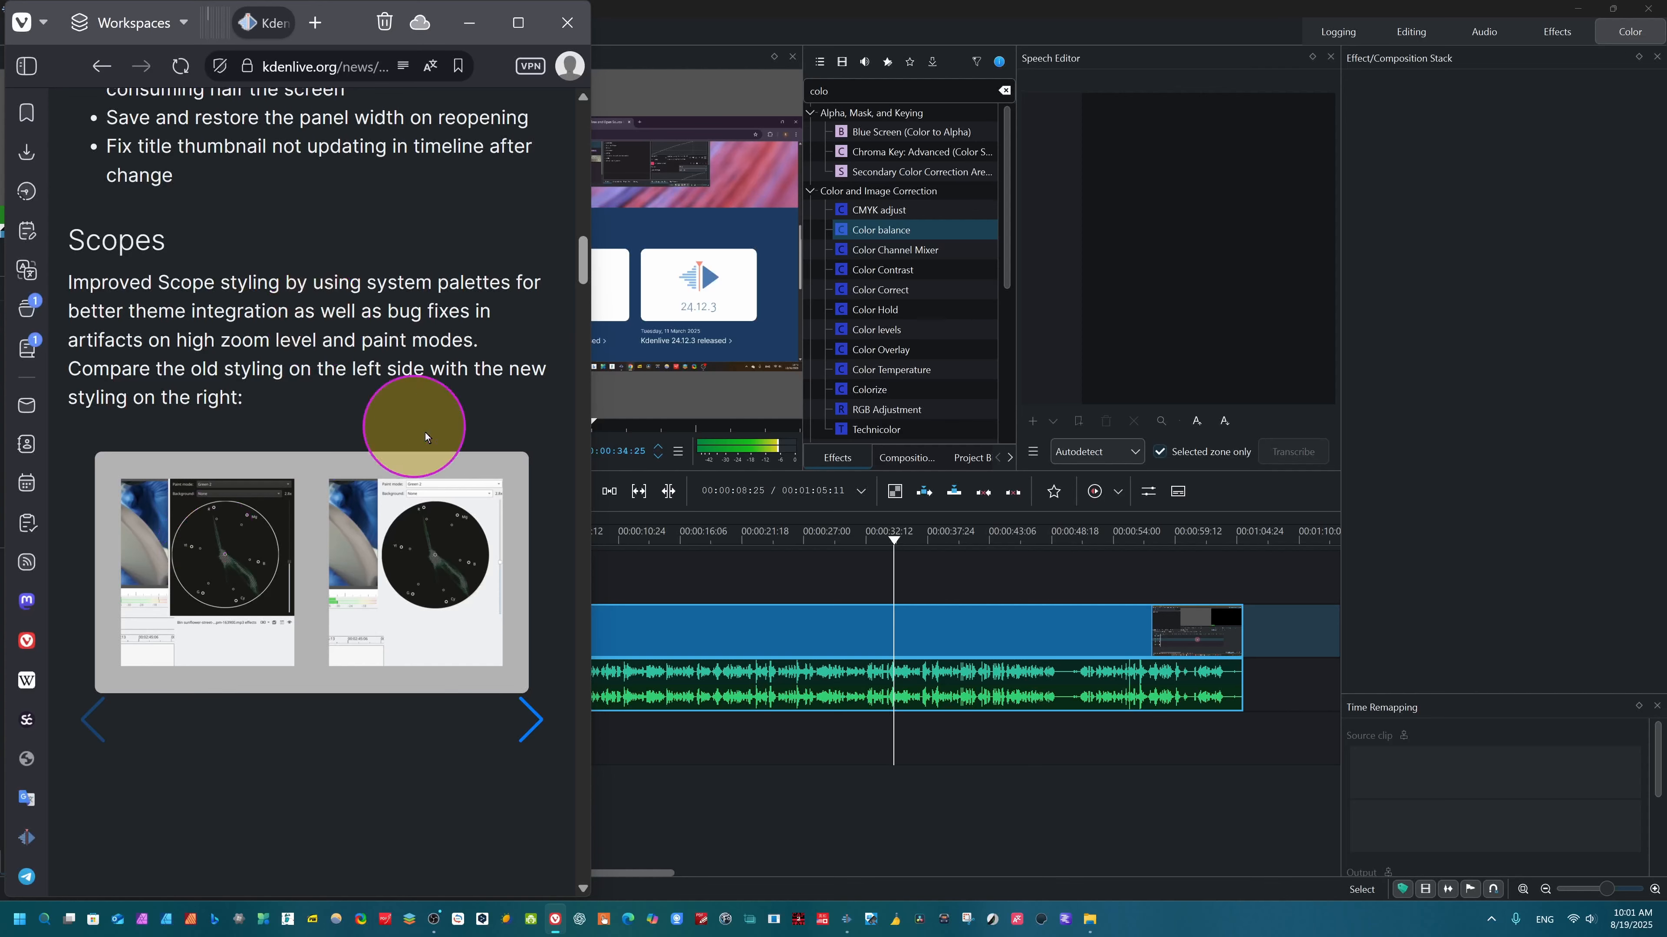
pyautogui.click(699, 557)
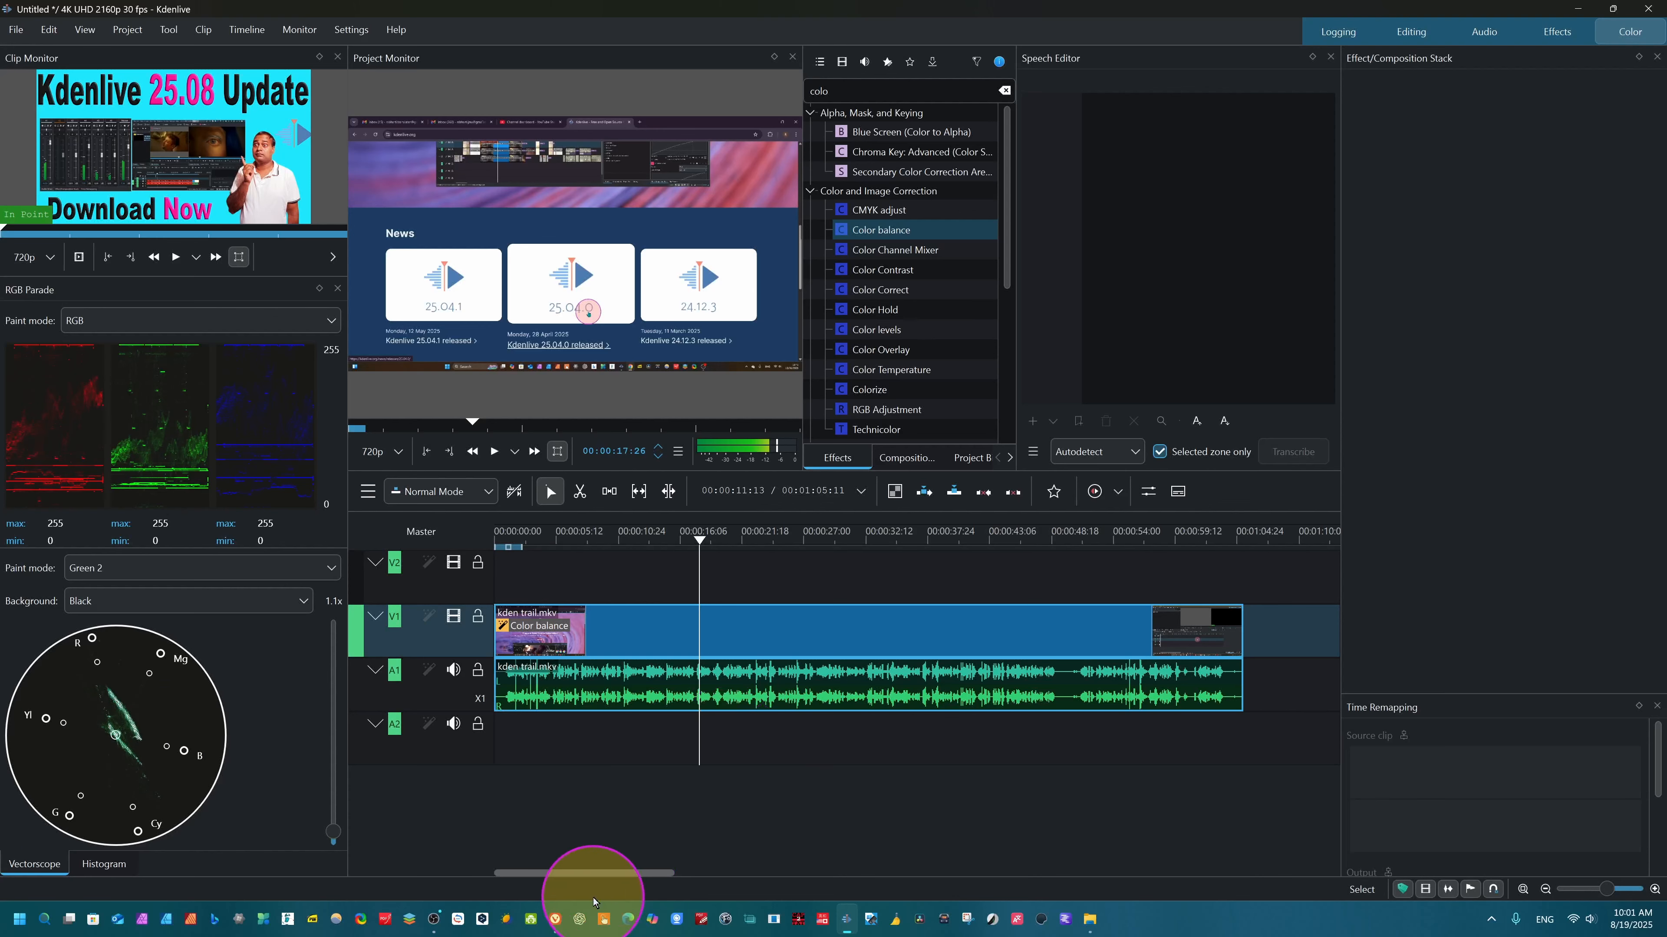
pyautogui.moveTo(555, 921)
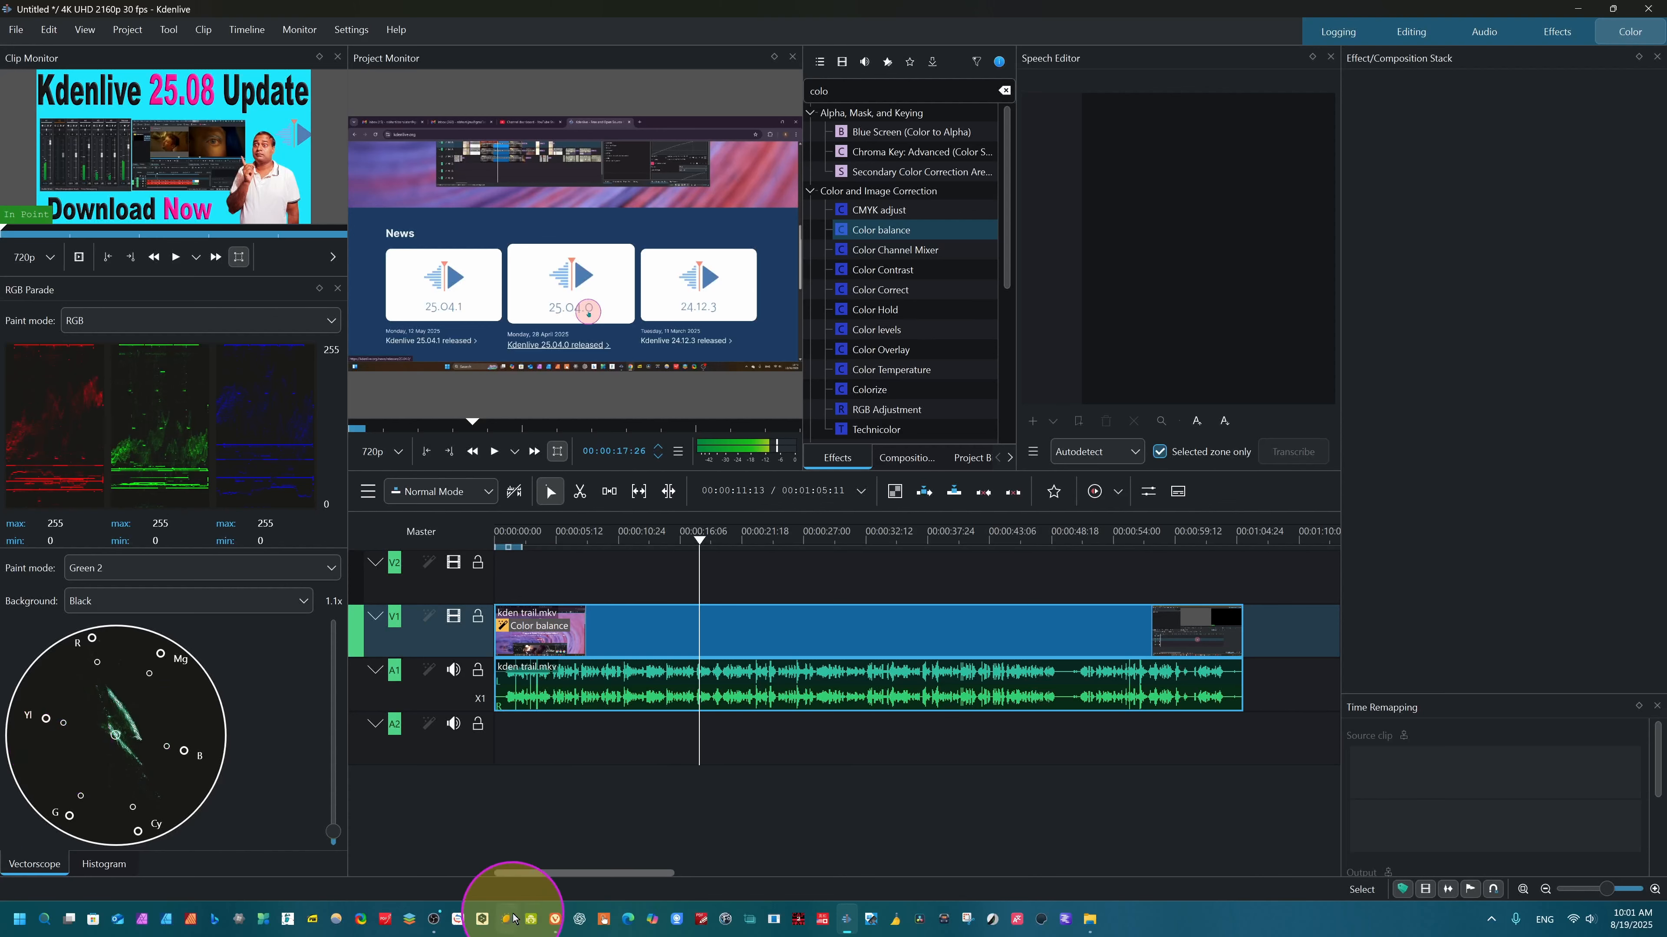
pyautogui.click(555, 920)
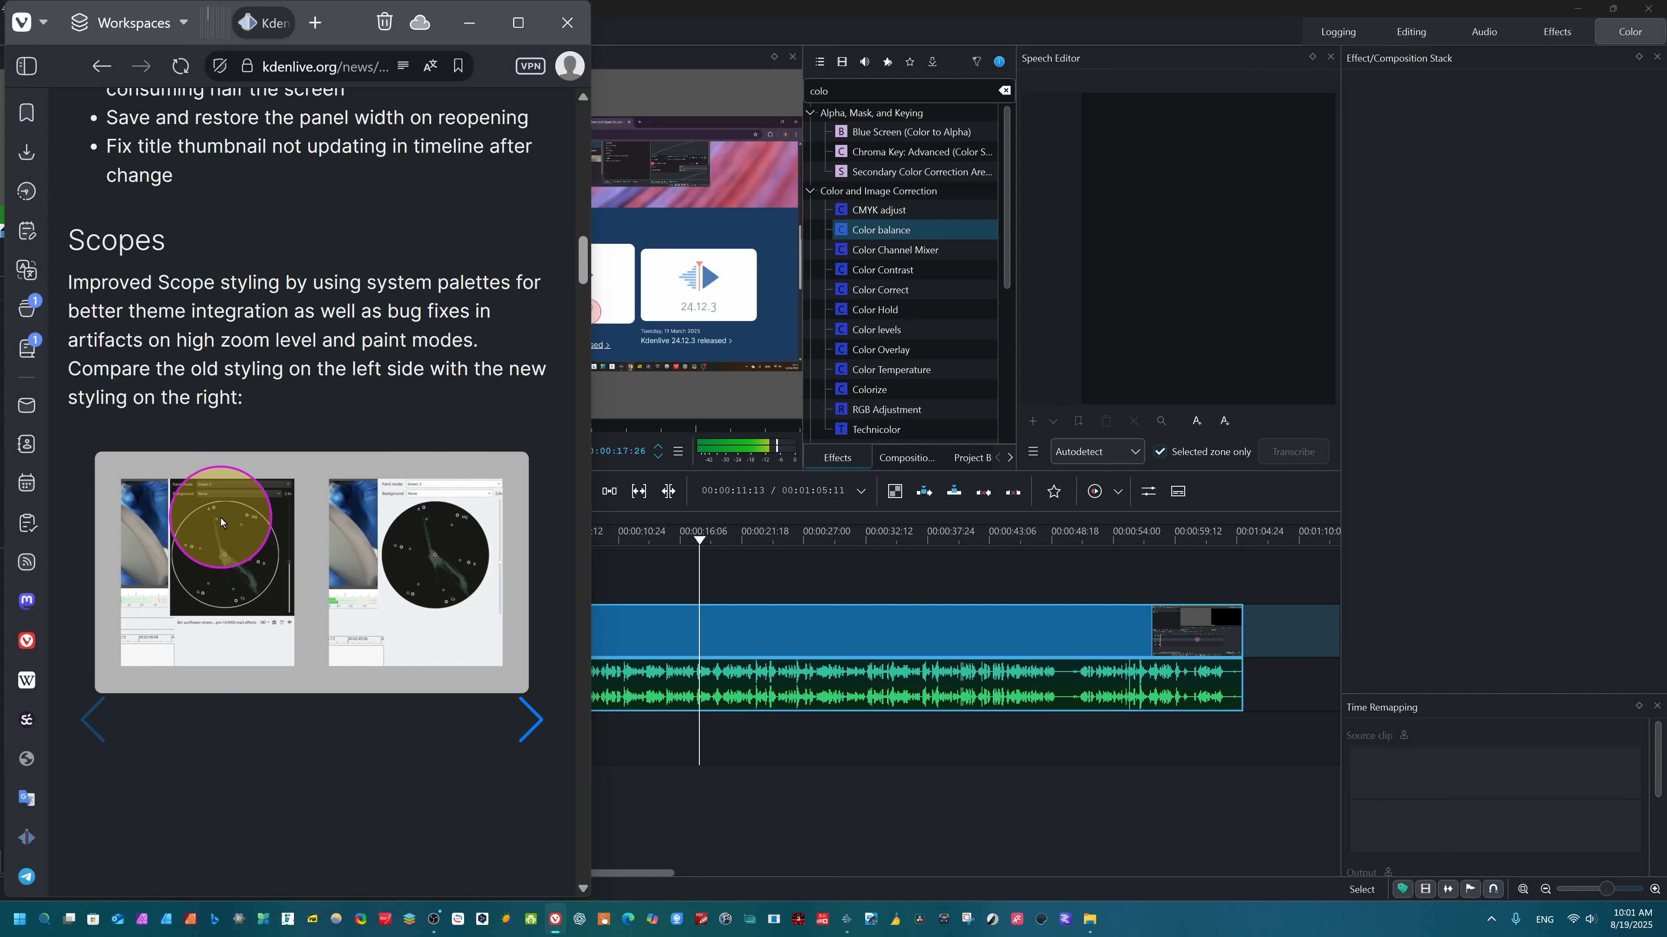
pyautogui.click(760, 562)
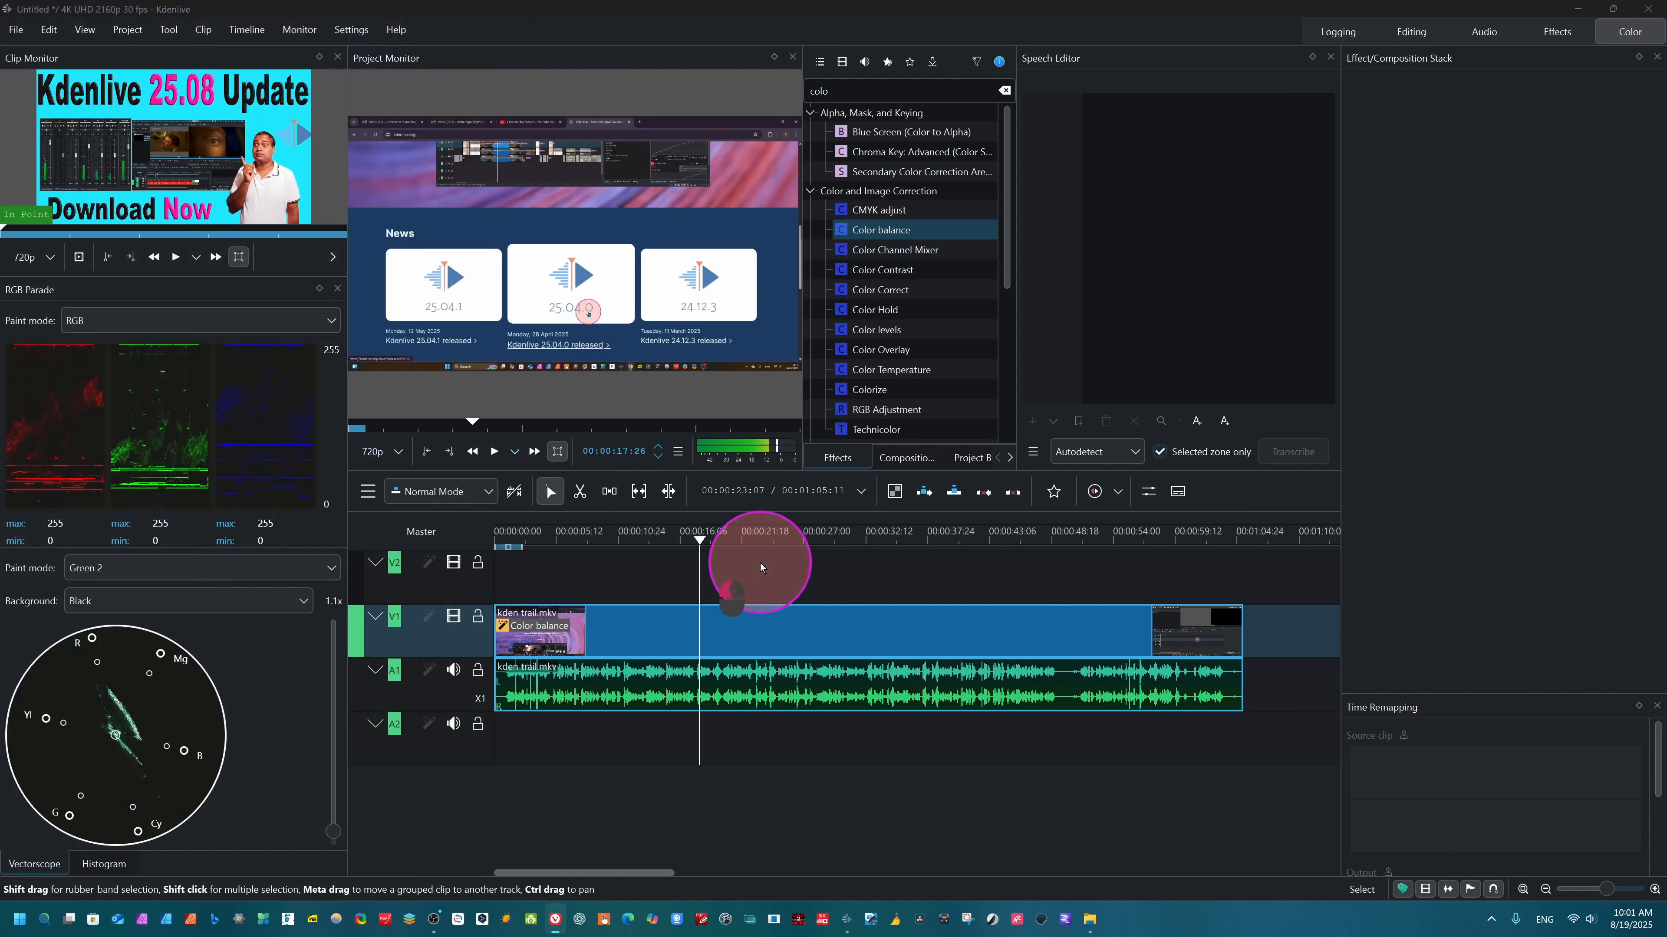
# - Adjust the Color balance effect on the kden trail.mkv clip, setting Red Shadow to -0.03 and Green Shadow to -0.36
pyautogui.click(715, 638)
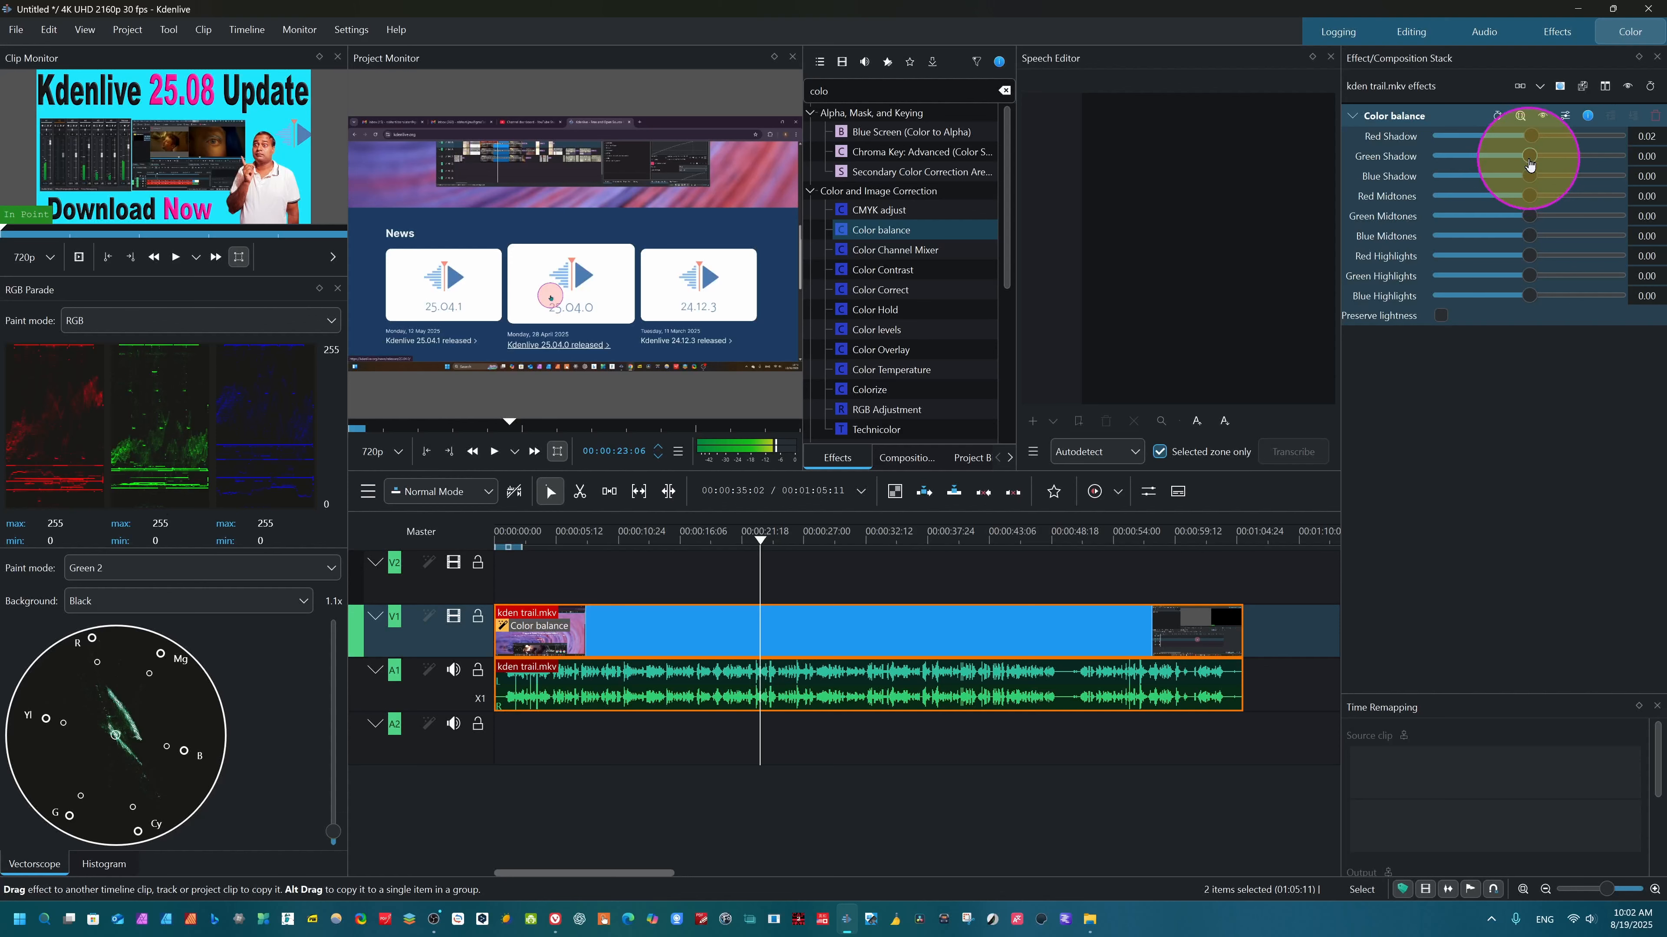
pyautogui.moveTo(1529, 164)
pyautogui.mouseDown()
pyautogui.moveTo(1578, 164)
pyautogui.moveTo(1496, 161)
pyautogui.mouseUp()
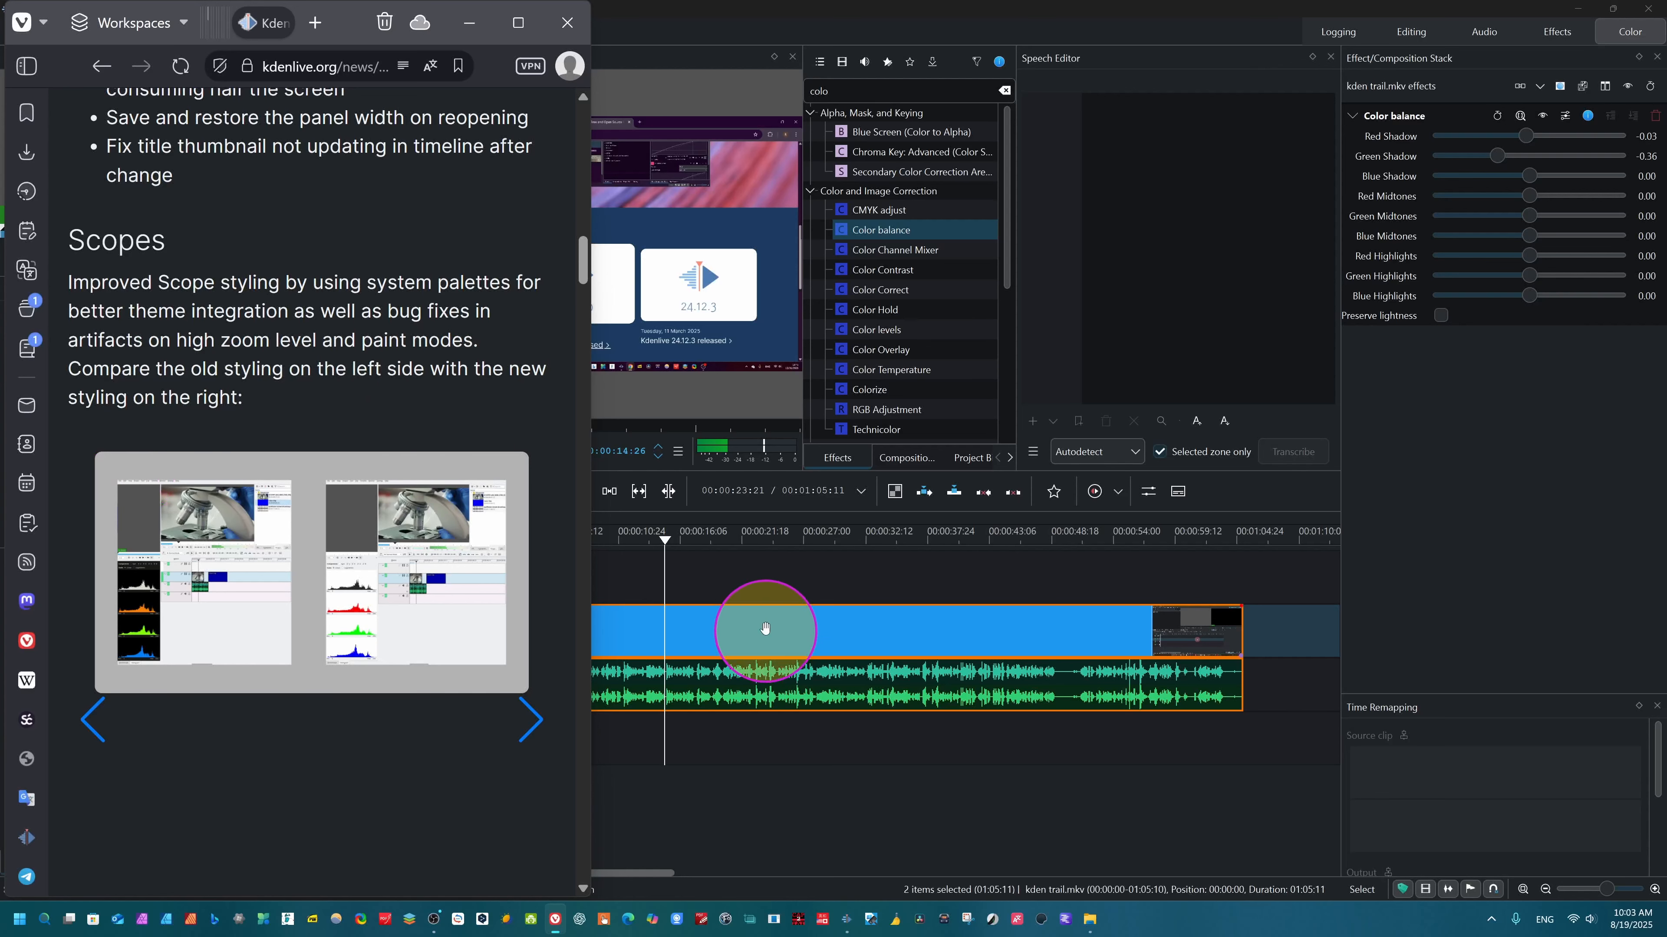
pyautogui.click(744, 640)
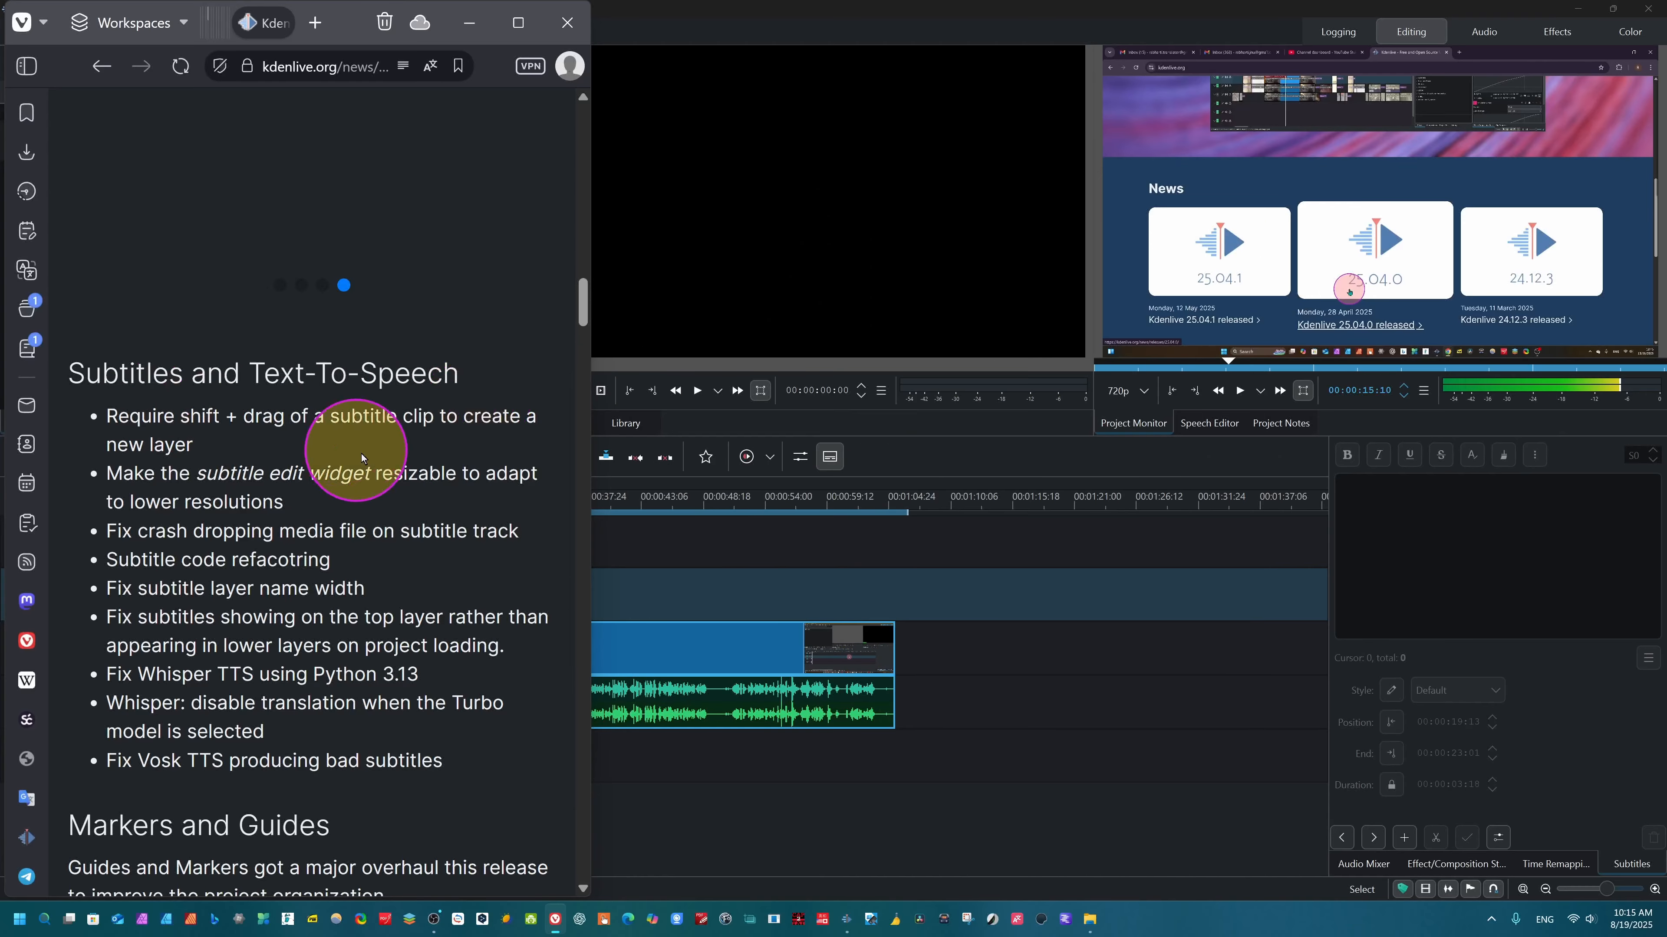
# - Read the Subtitles and Text-To-Speech section of the release notes in the browser and return to the Kdenlive timeline
pyautogui.scroll(-6, 372, 496)
pyautogui.scroll(3, 372, 496)
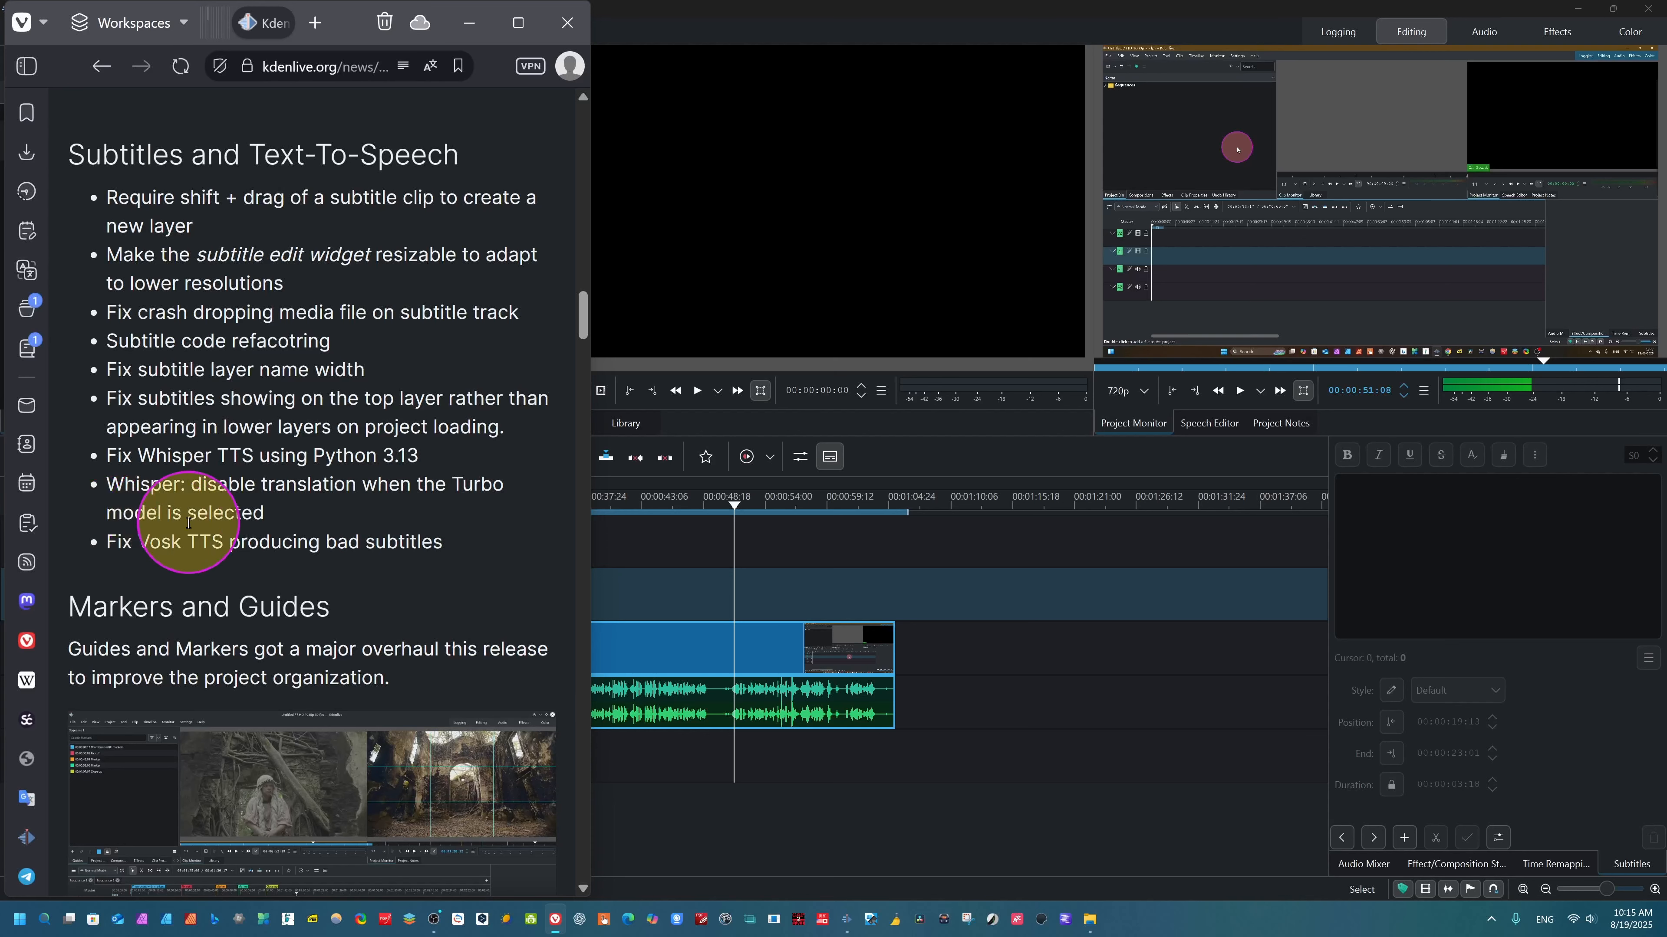
pyautogui.click(681, 539)
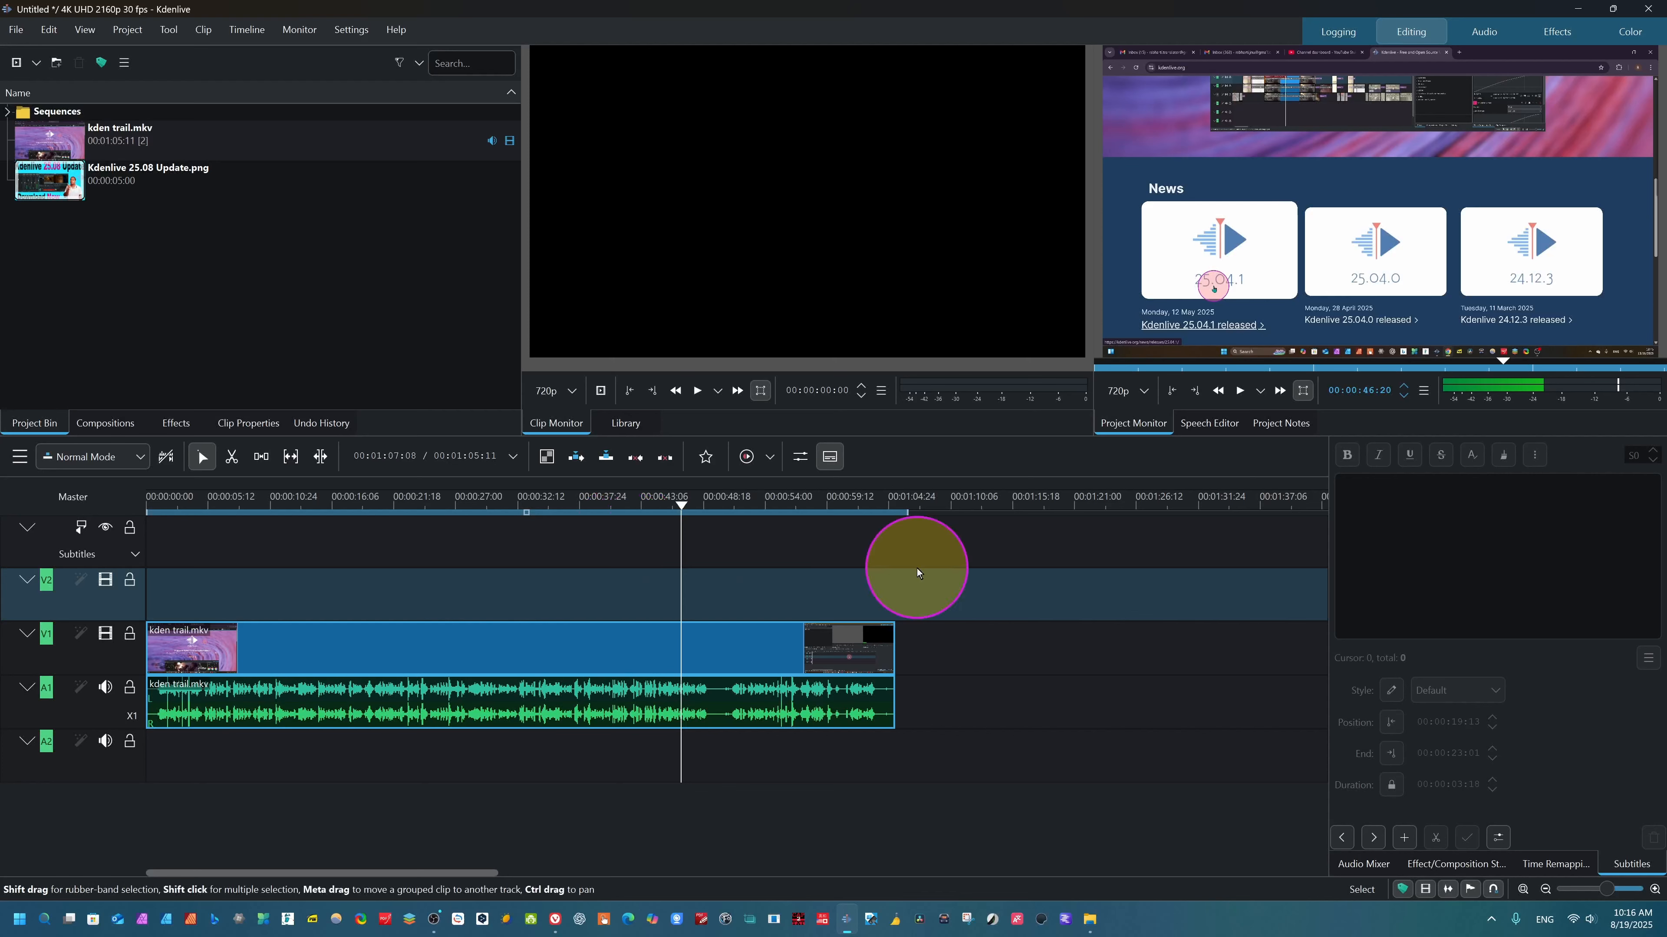
# - Generate automatic subtitles for the timeline zone on all tracks using the Turbo model, Autodetect language and 42 maximum characters per line
pyautogui.click(78, 535)
pyautogui.click(914, 300)
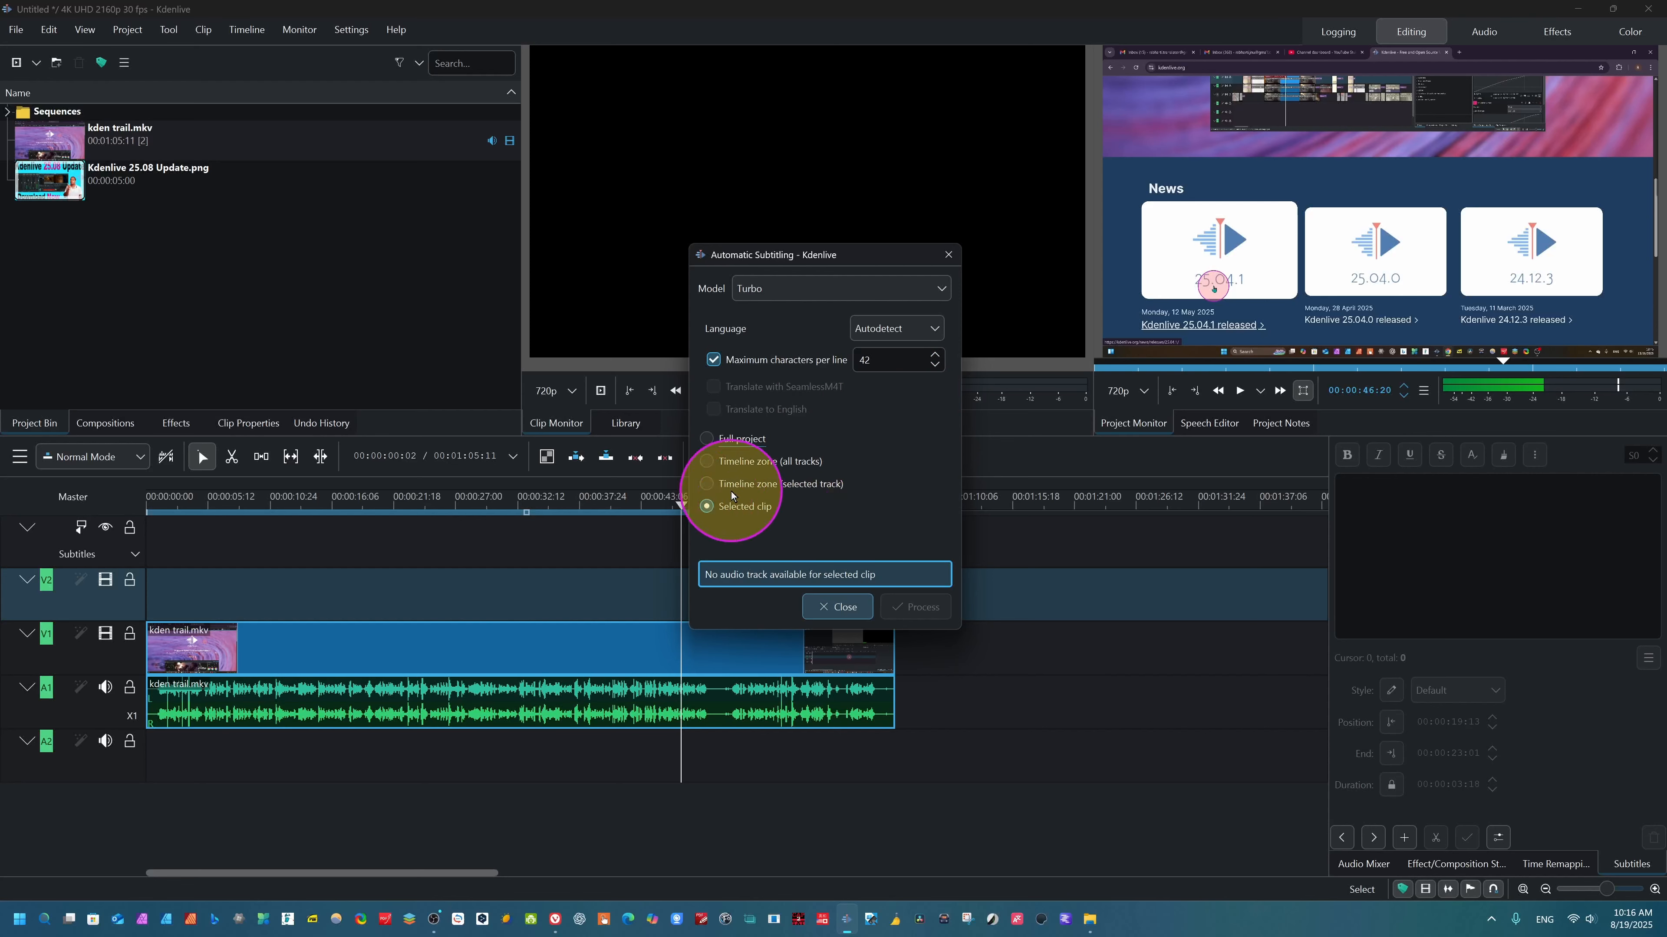
pyautogui.click(755, 461)
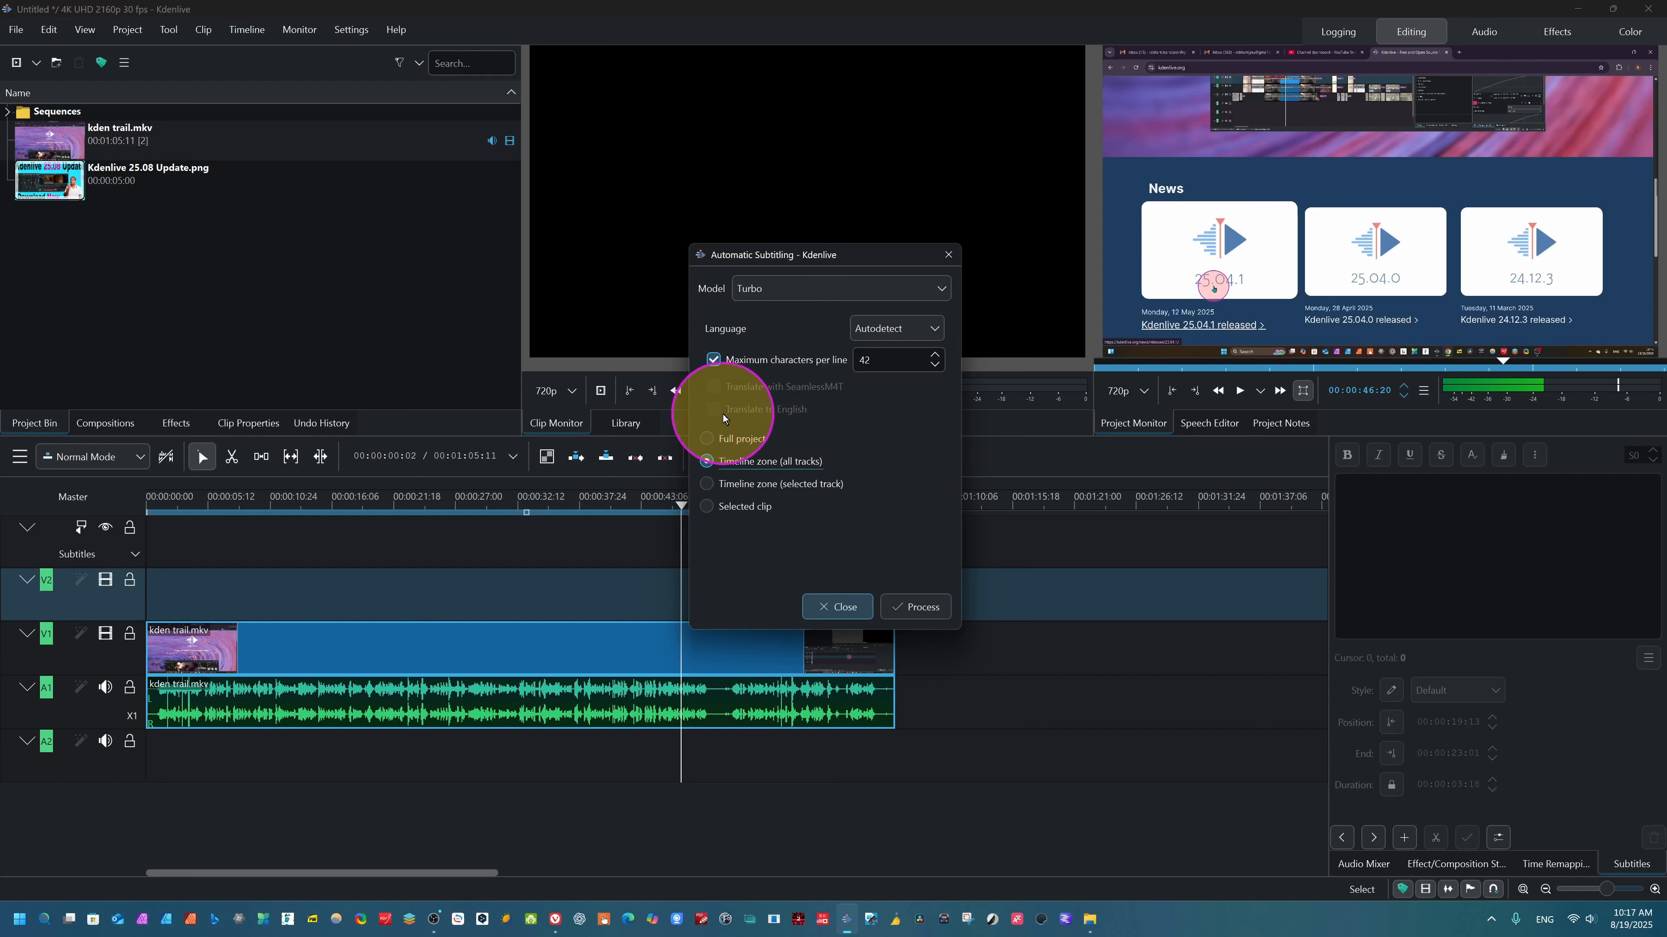
pyautogui.click(918, 607)
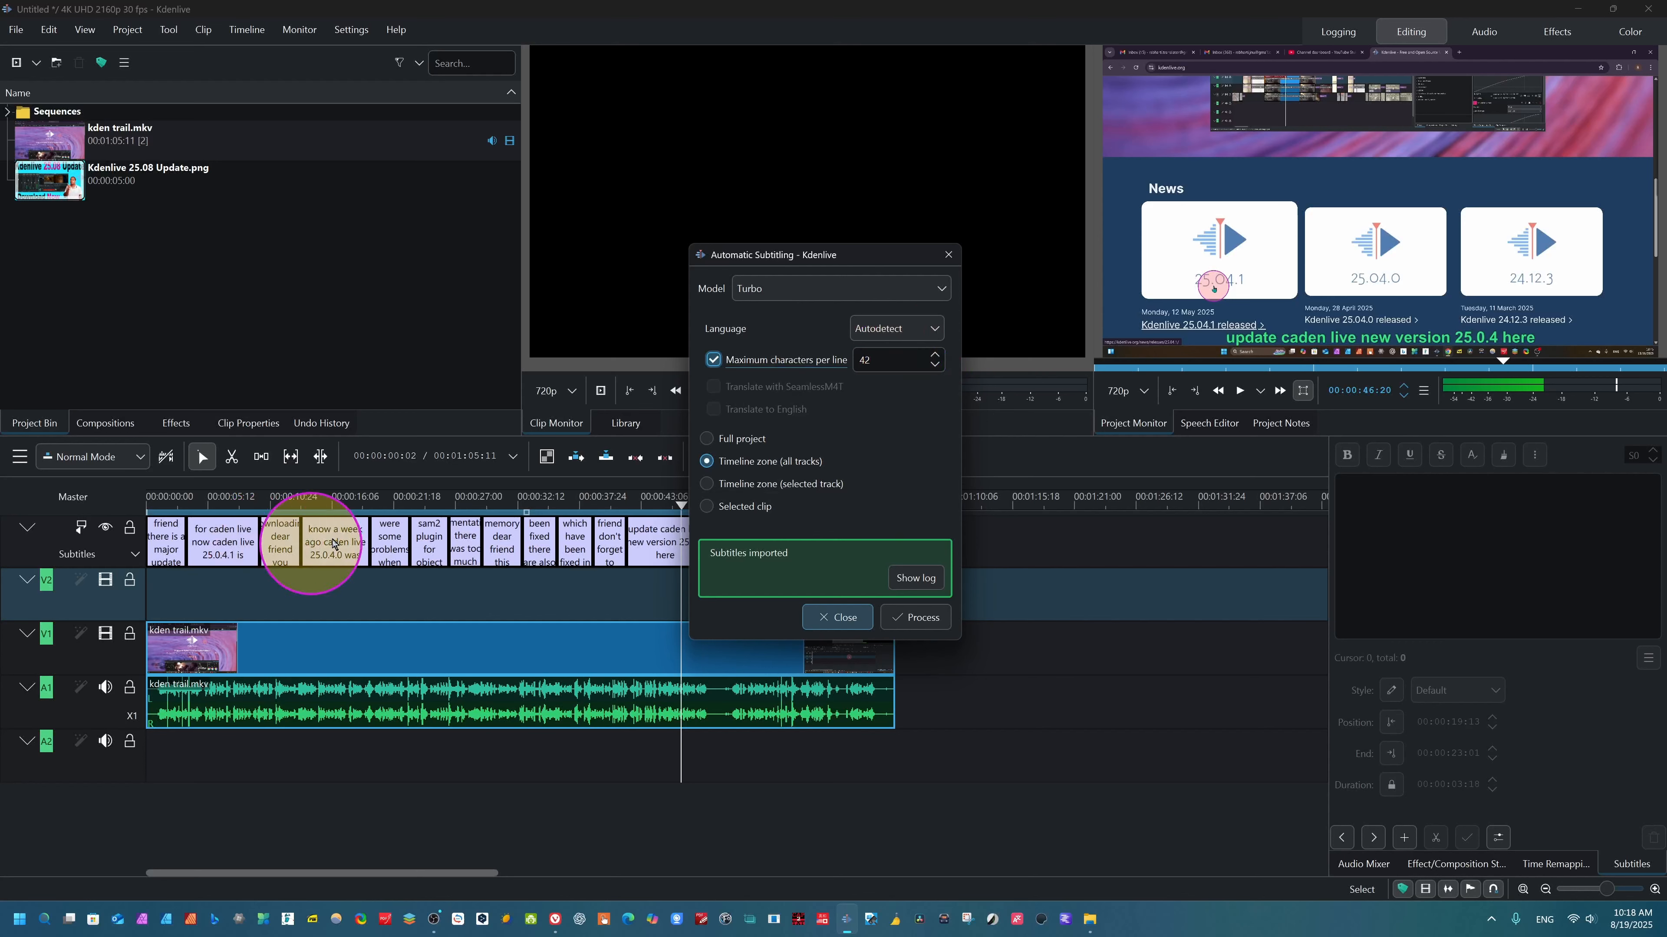
# - Compare the Translate to English option under the Tiny and Turbo models, ending on Turbo, and close the Automatic Subtitling dialog
pyautogui.click(918, 288)
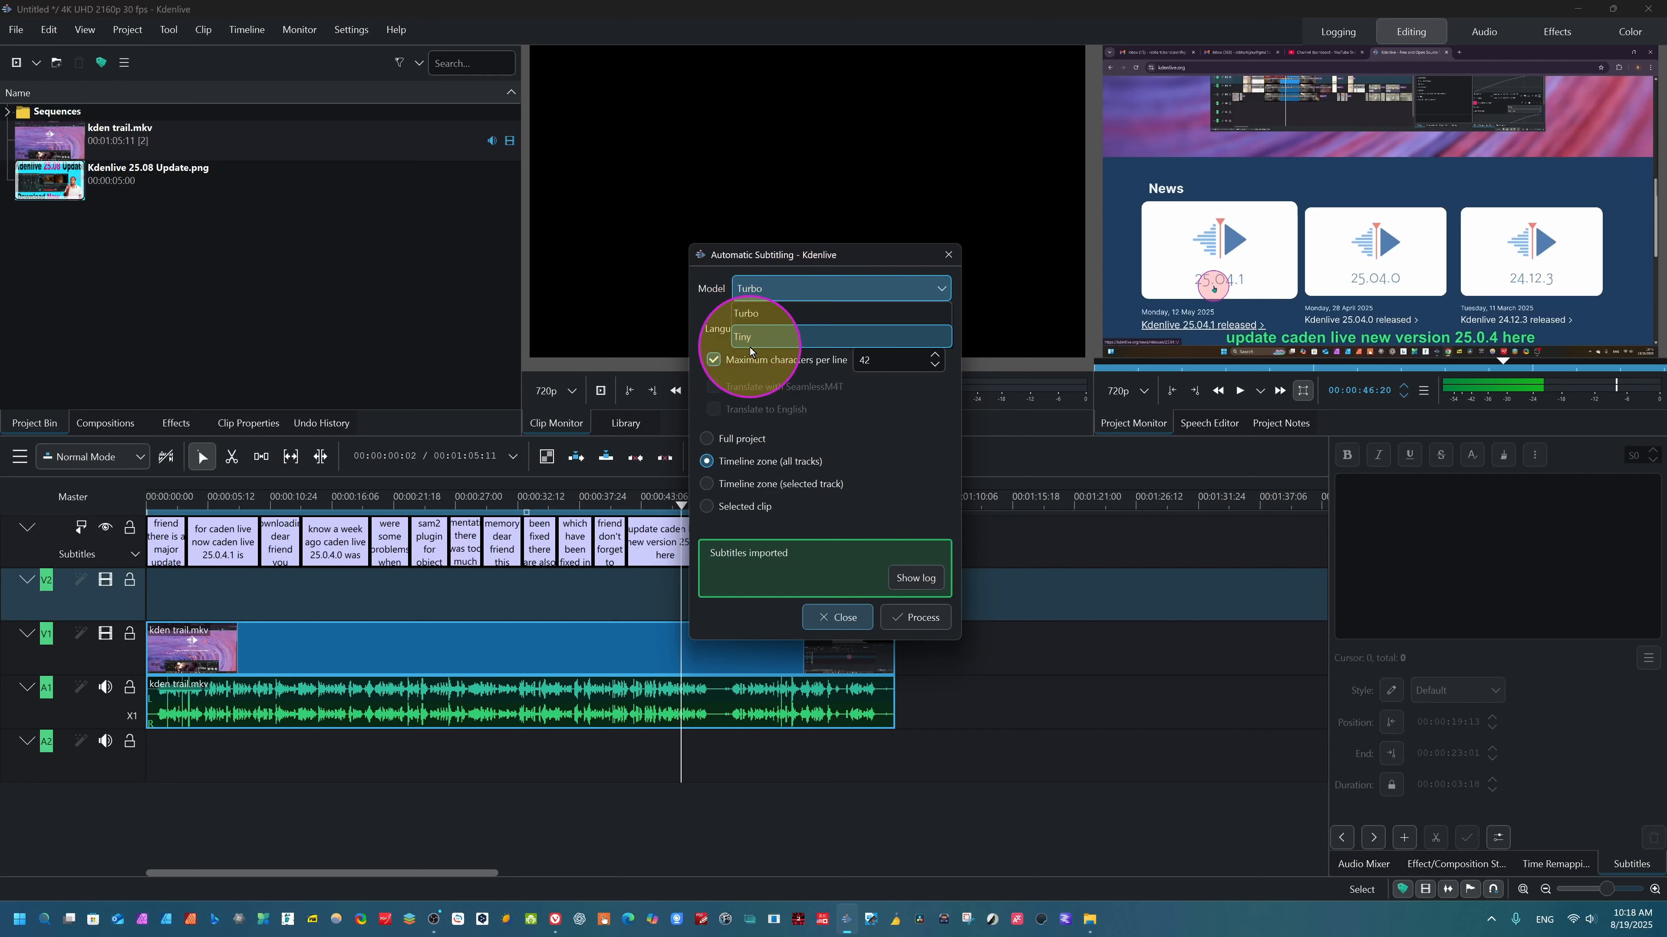
pyautogui.click(758, 336)
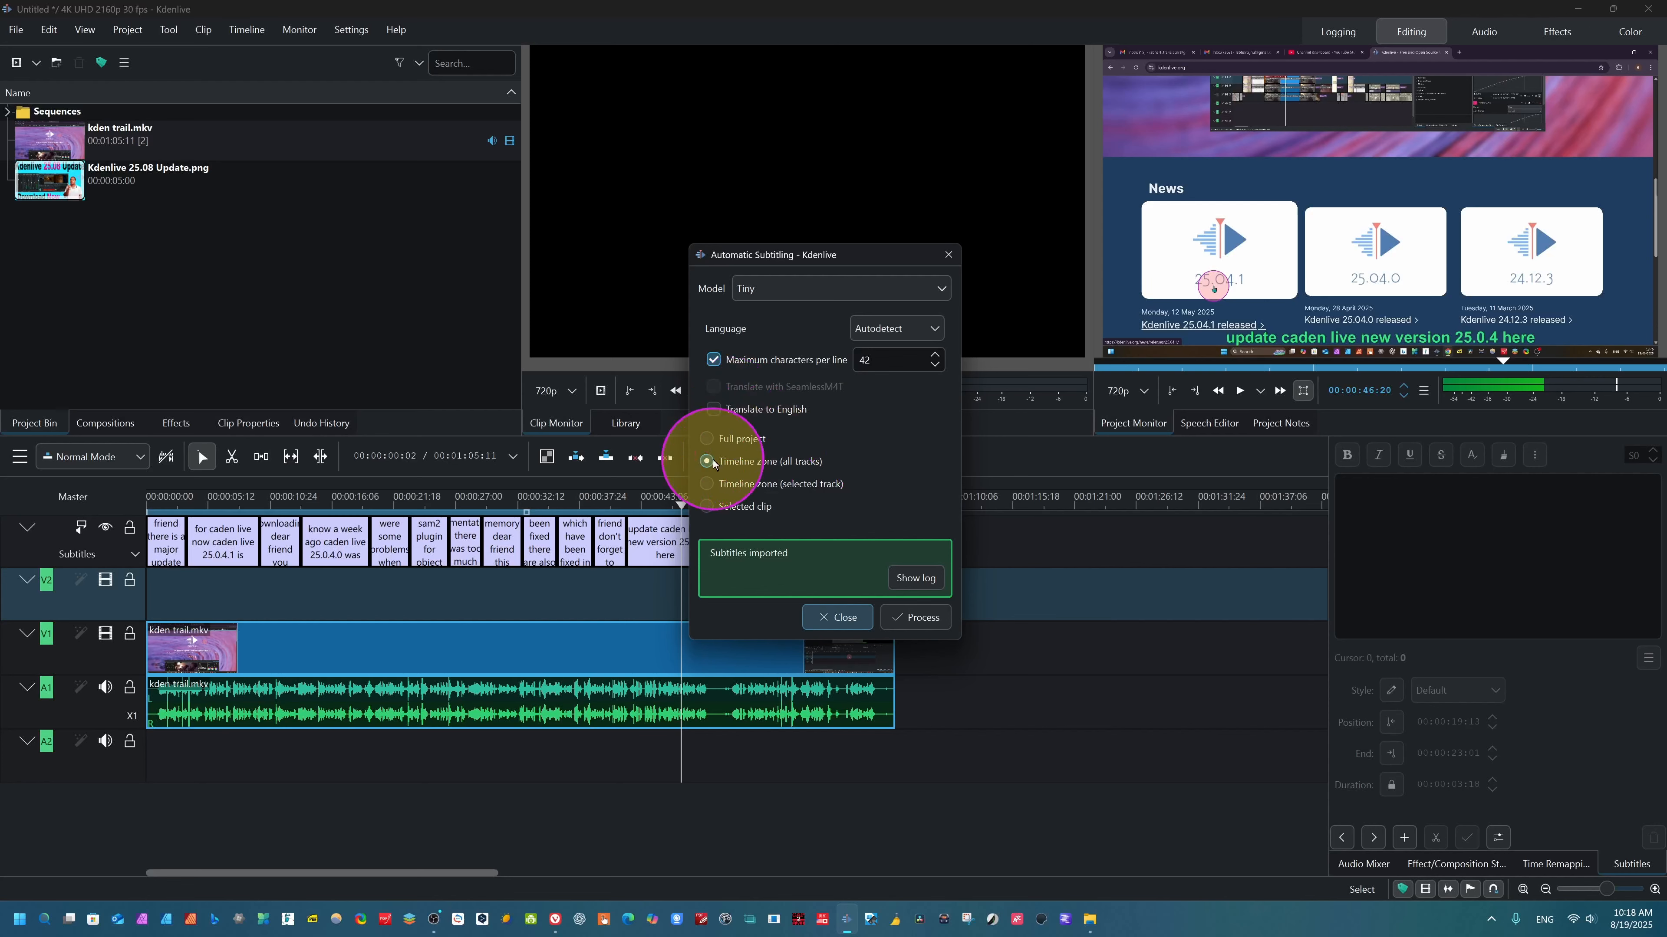
pyautogui.click(925, 291)
pyautogui.click(772, 319)
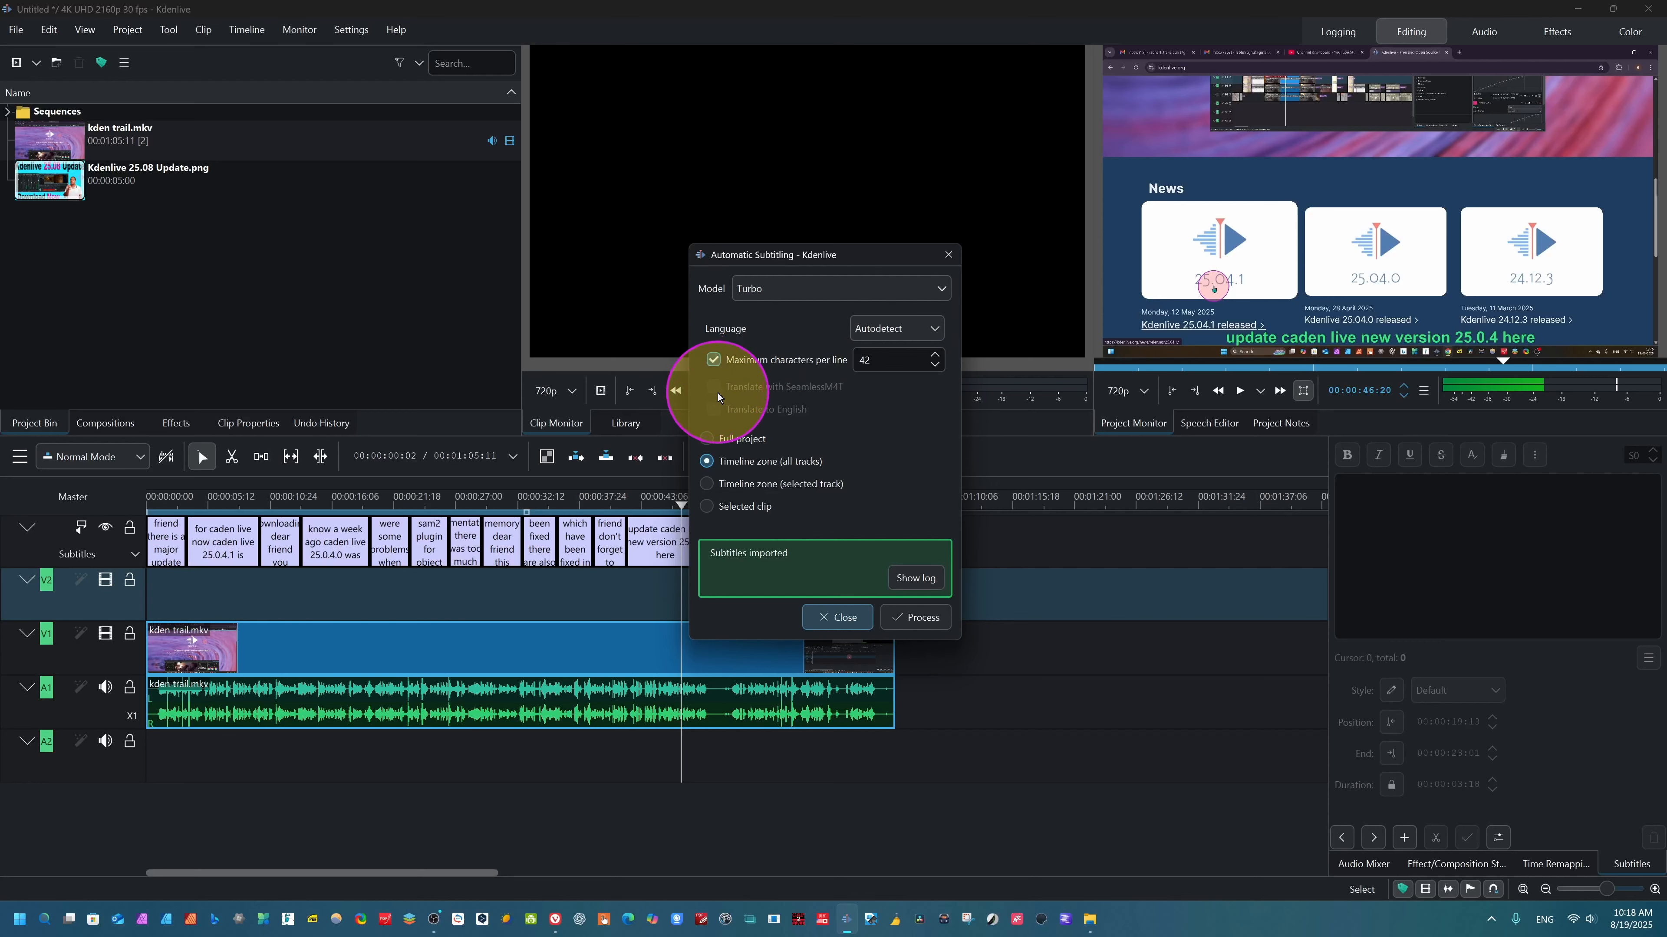
pyautogui.click(932, 289)
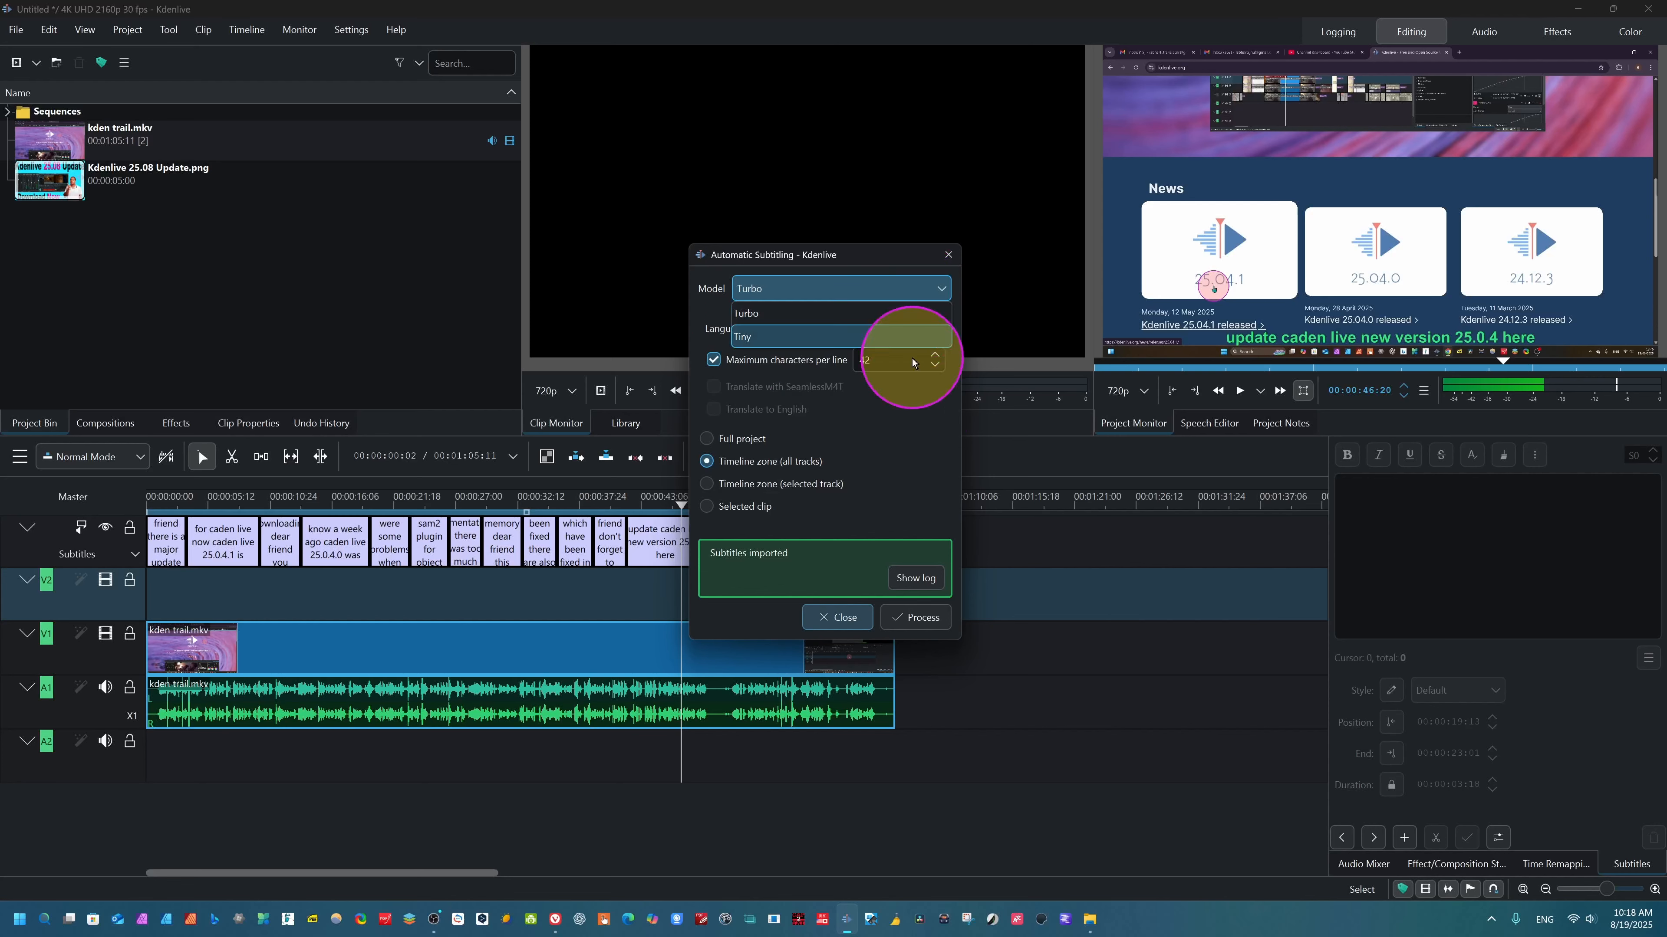
pyautogui.click(909, 409)
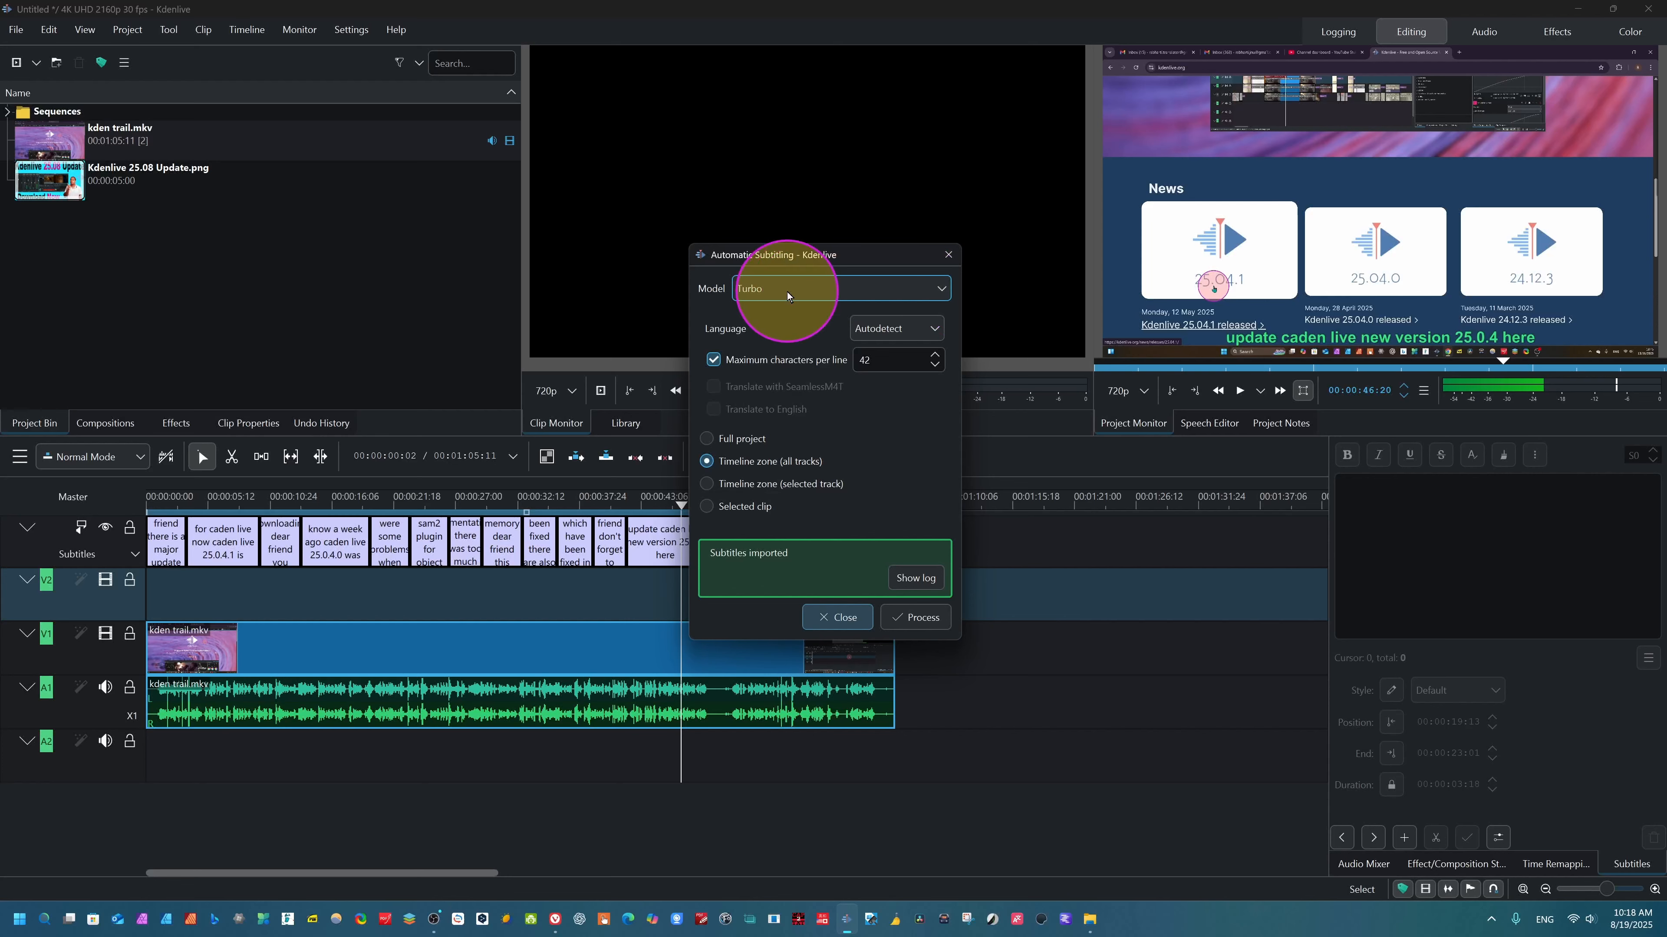
pyautogui.click(901, 287)
pyautogui.click(776, 331)
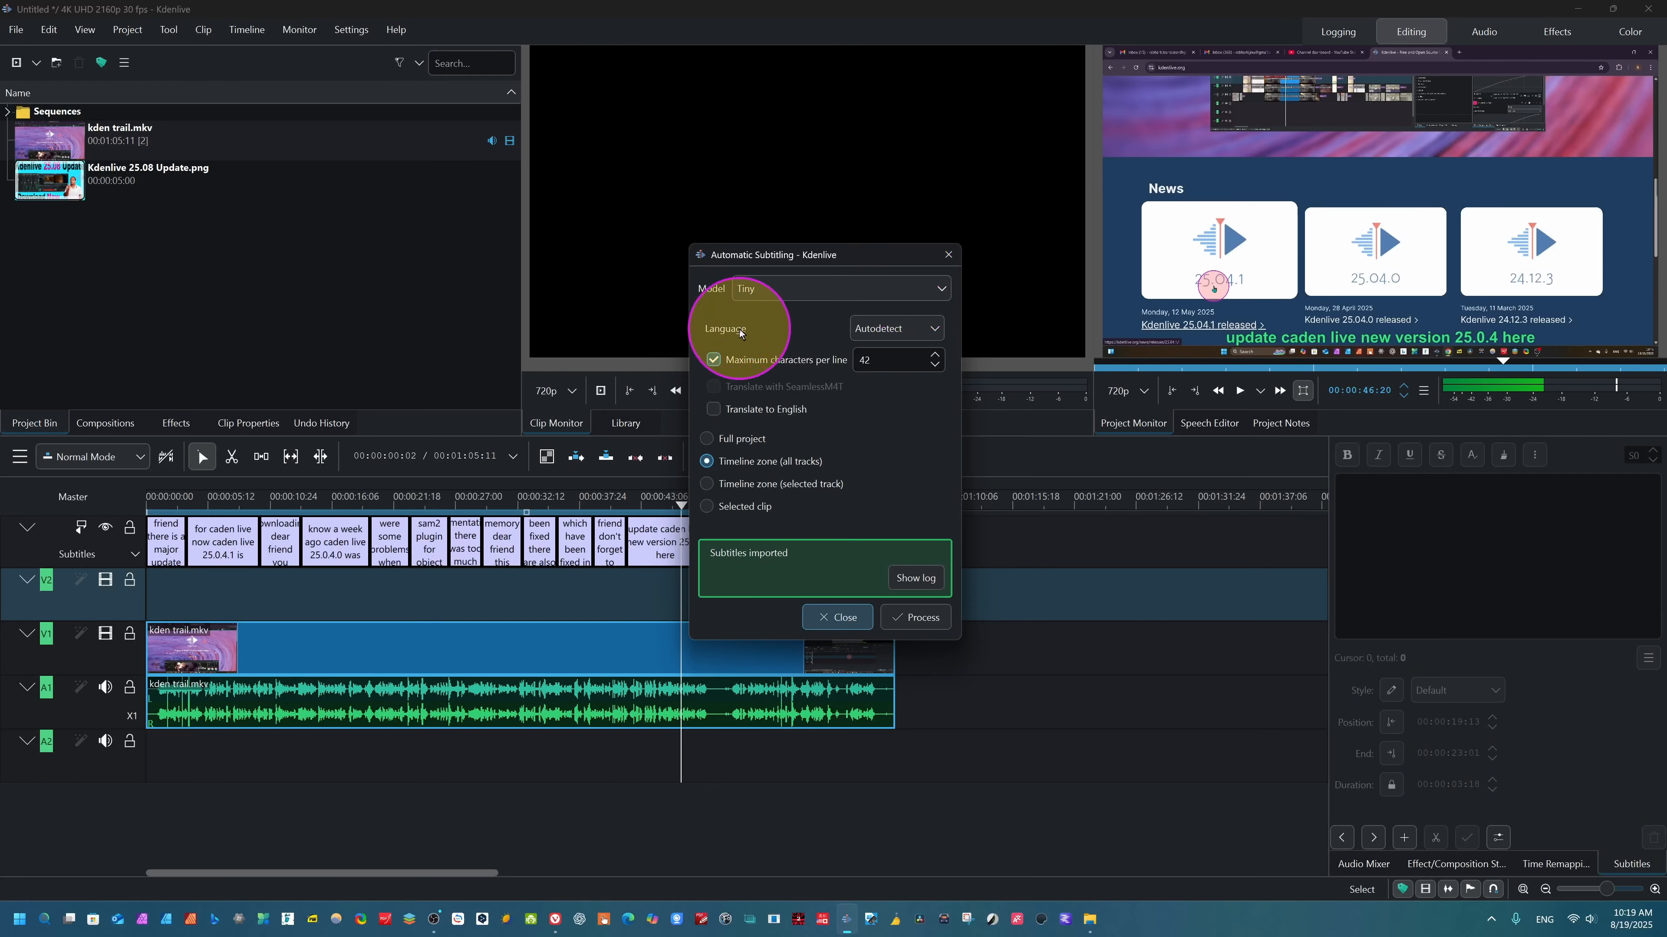
pyautogui.click(894, 407)
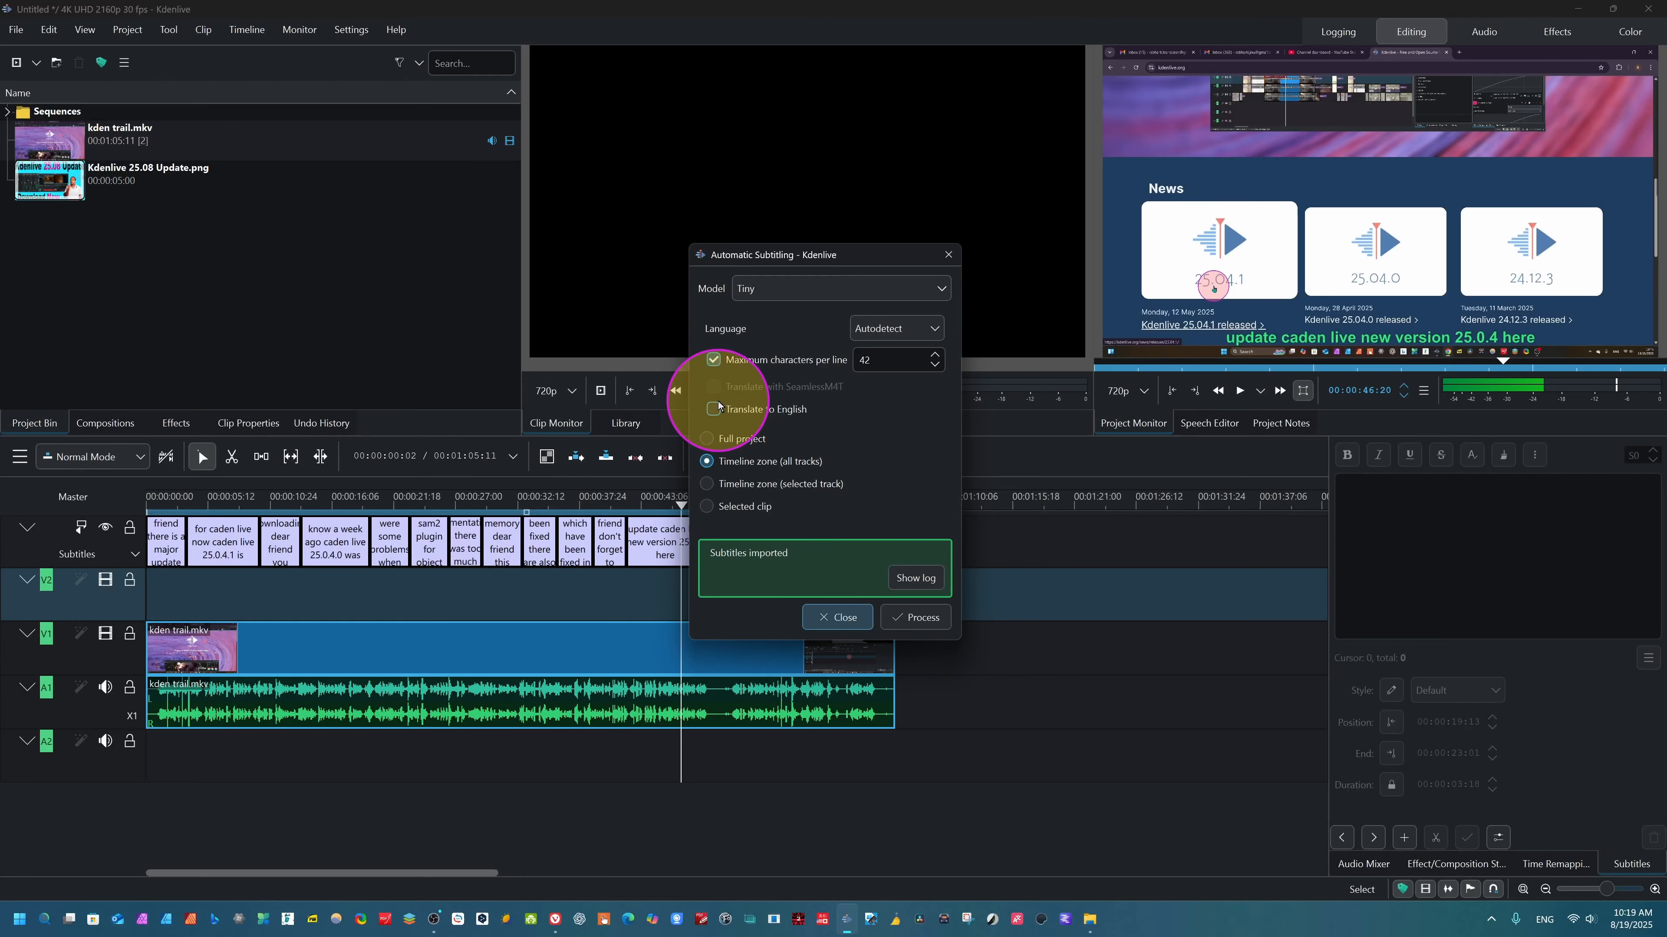
pyautogui.click(928, 287)
pyautogui.click(761, 310)
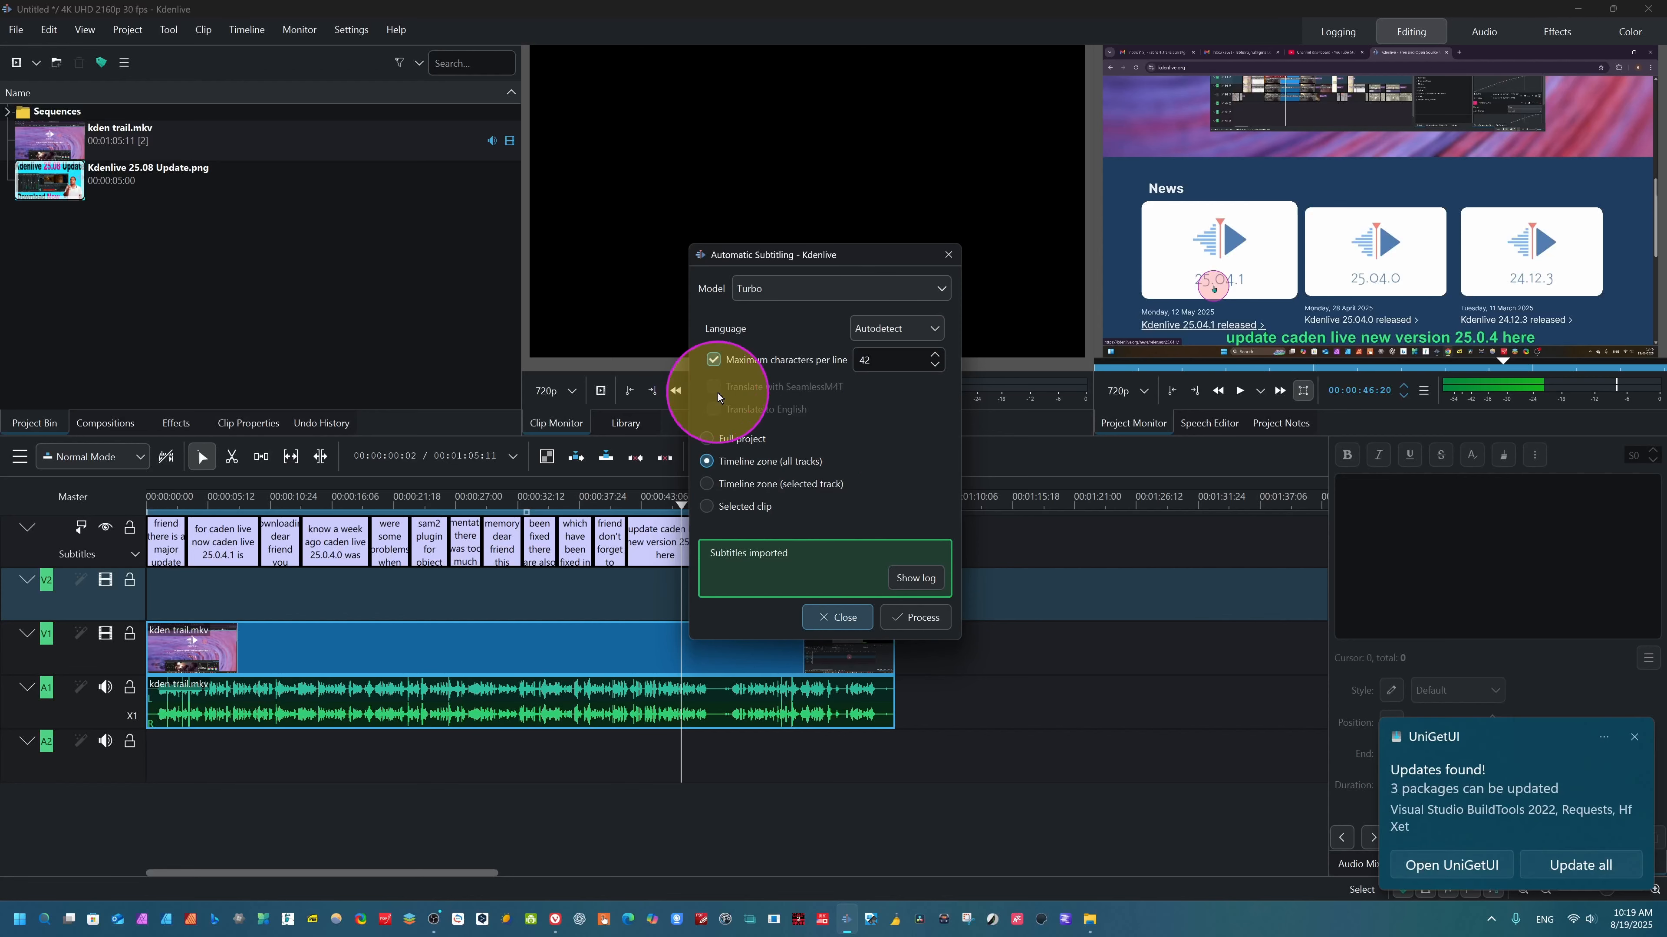
pyautogui.click(838, 617)
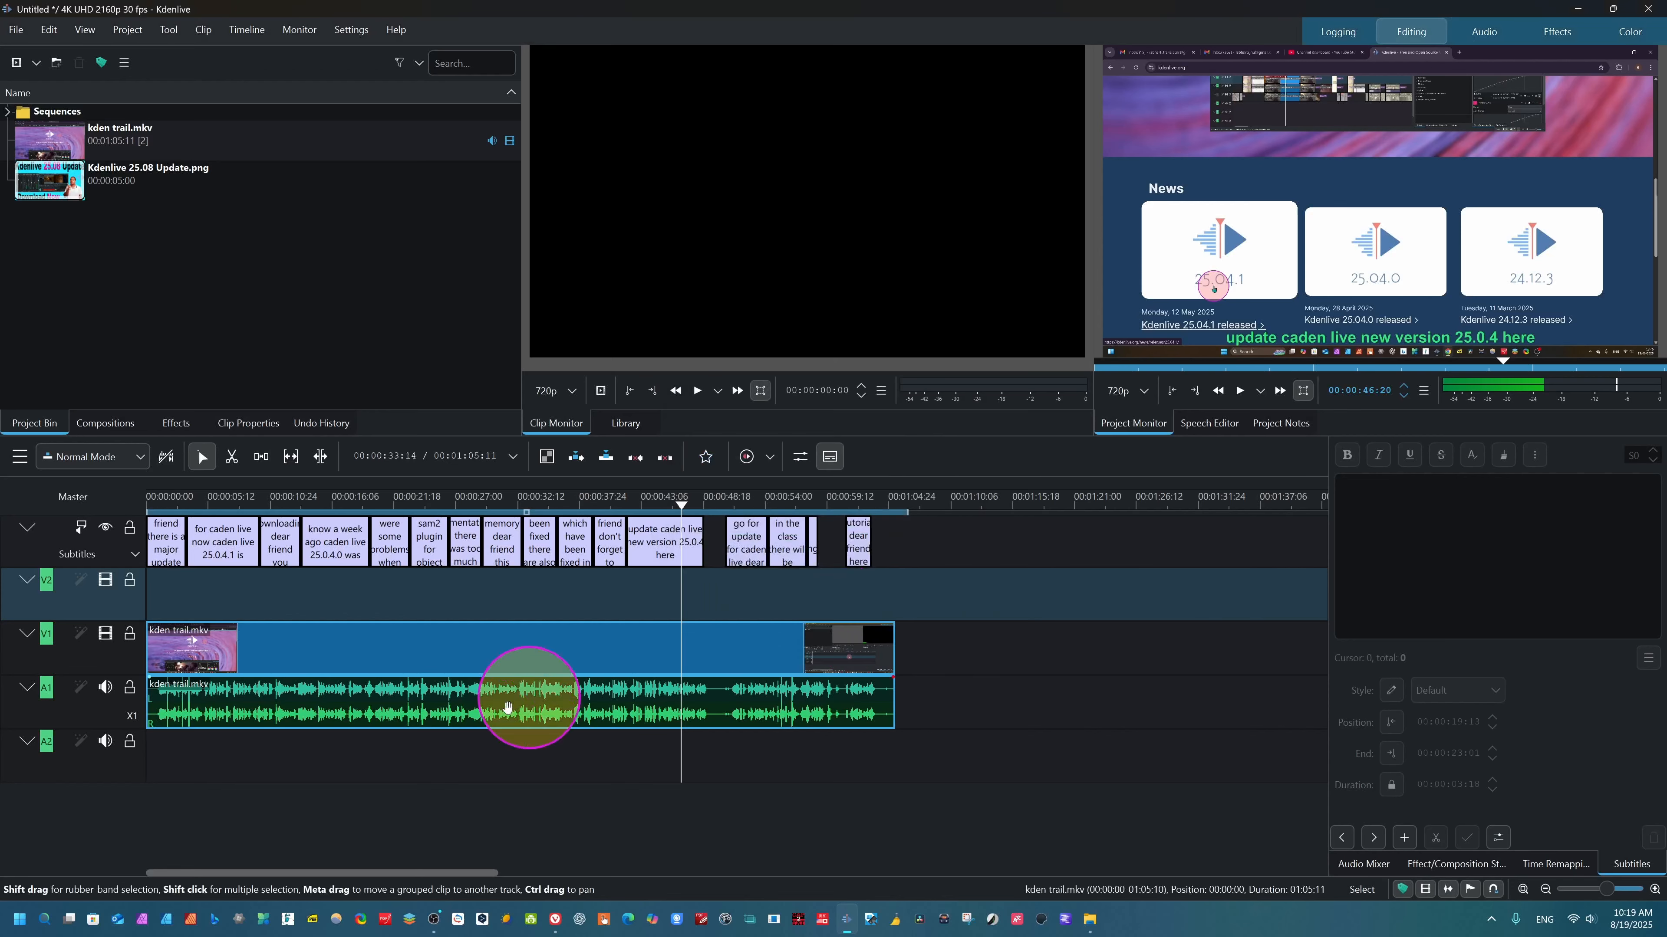
# - Recheck the subtitle notes in the browser and select a run of generated subtitles on the Kdenlive subtitle track
pyautogui.click(555, 918)
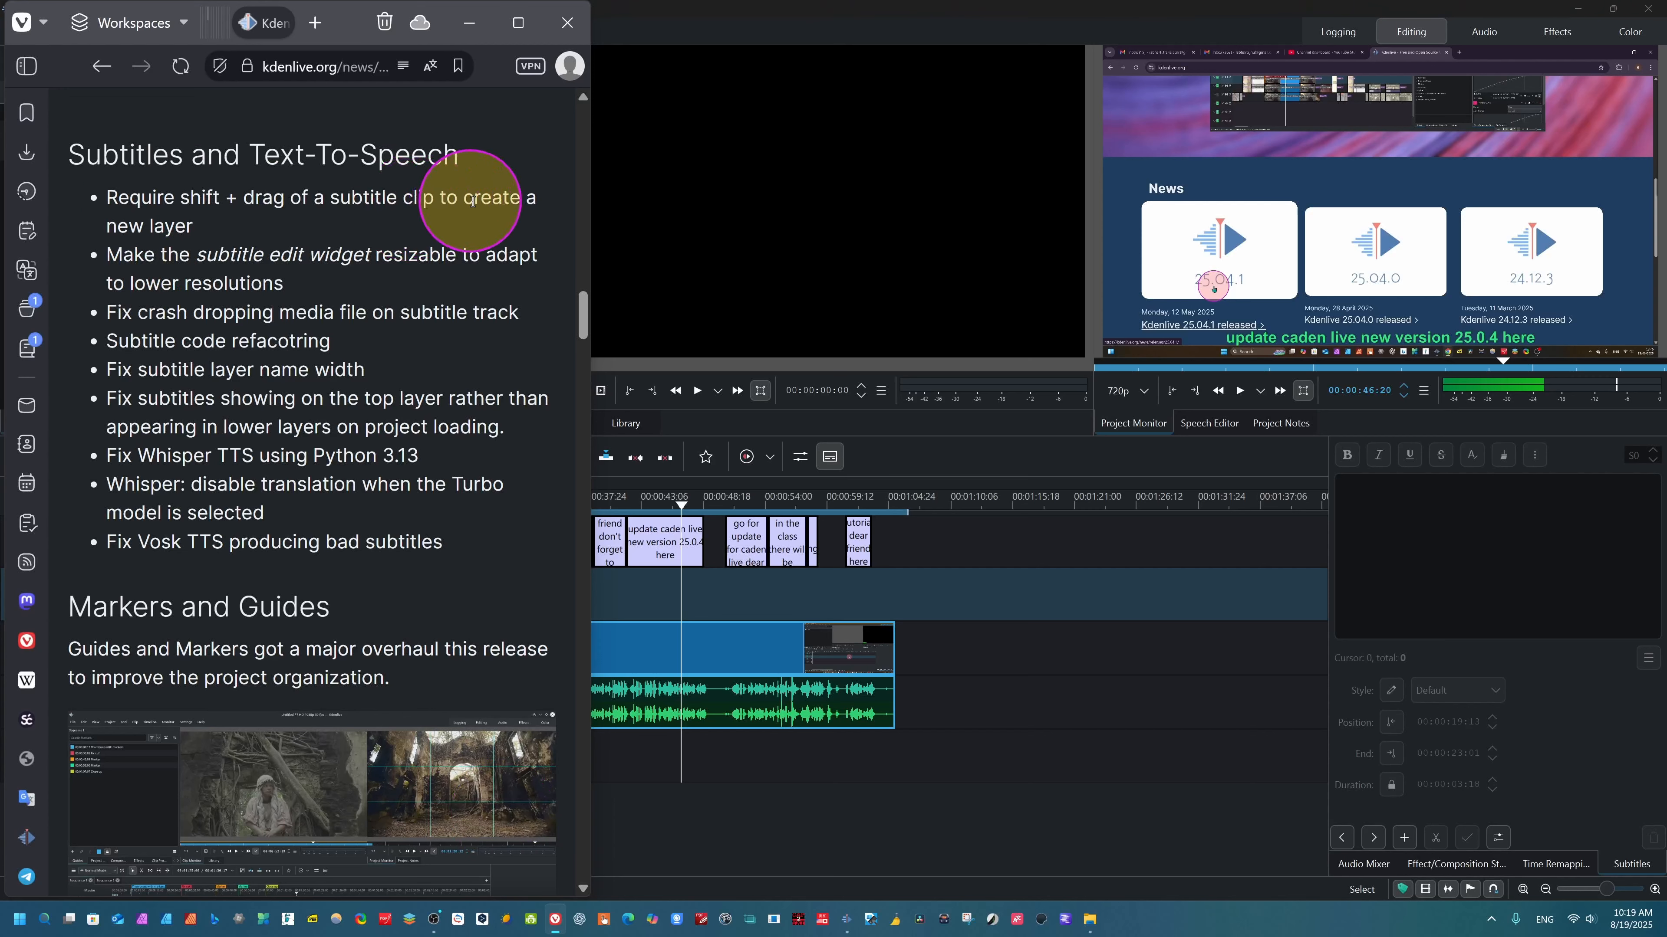
pyautogui.click(664, 584)
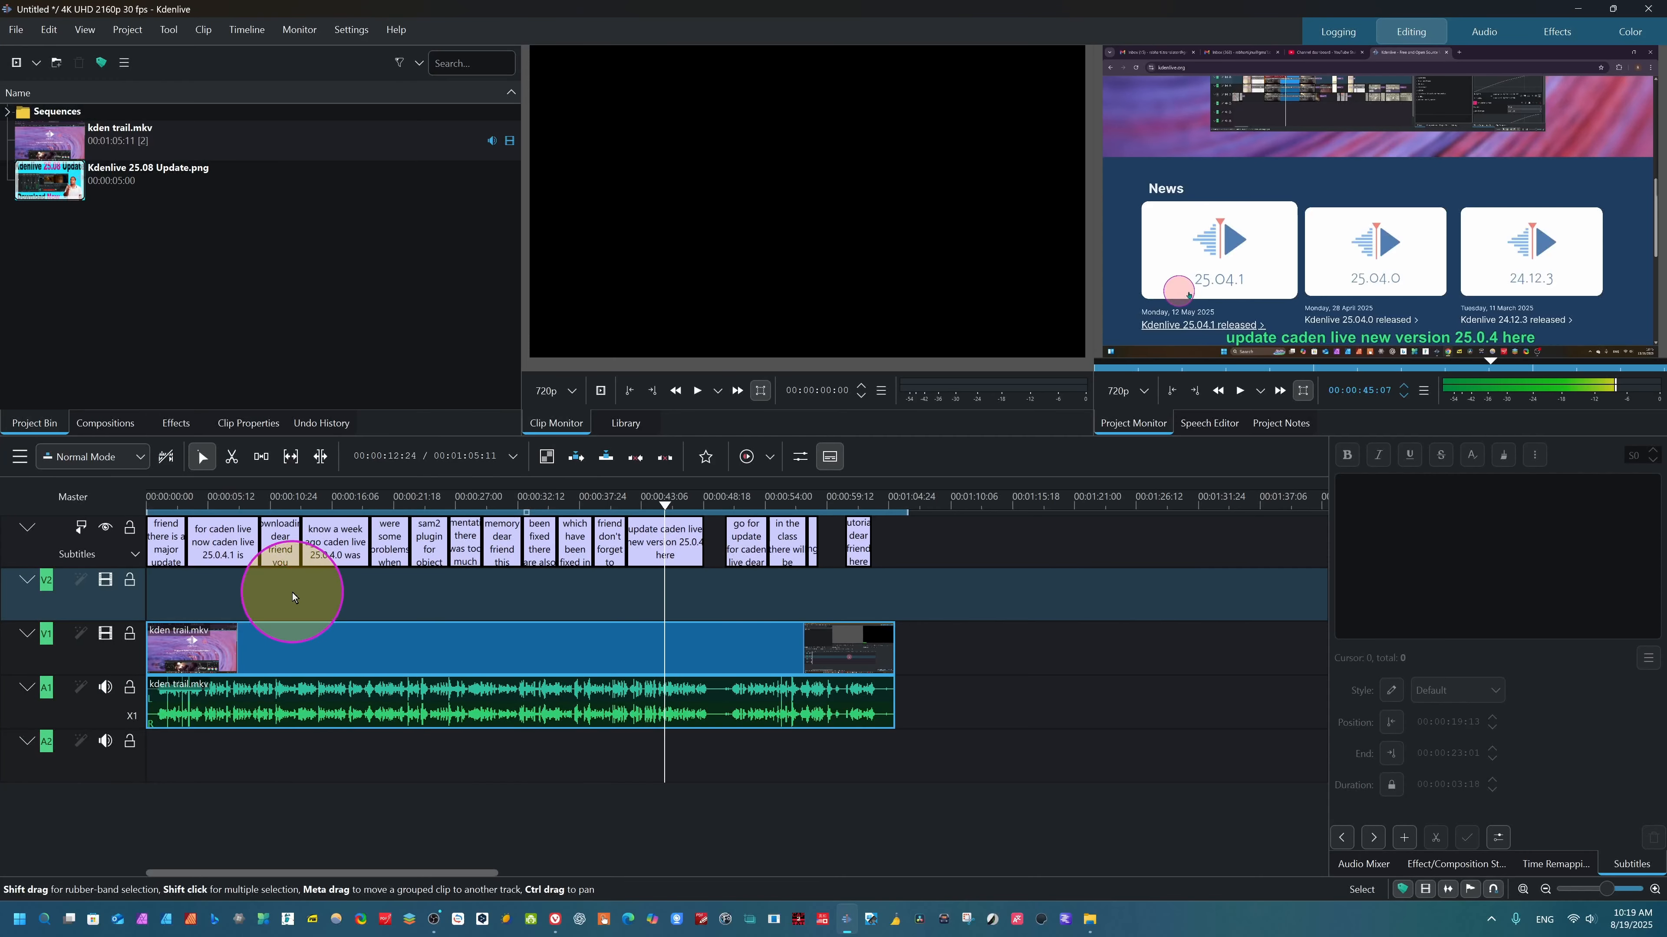
pyautogui.moveTo(236, 580); pyautogui.dragTo(575, 523)
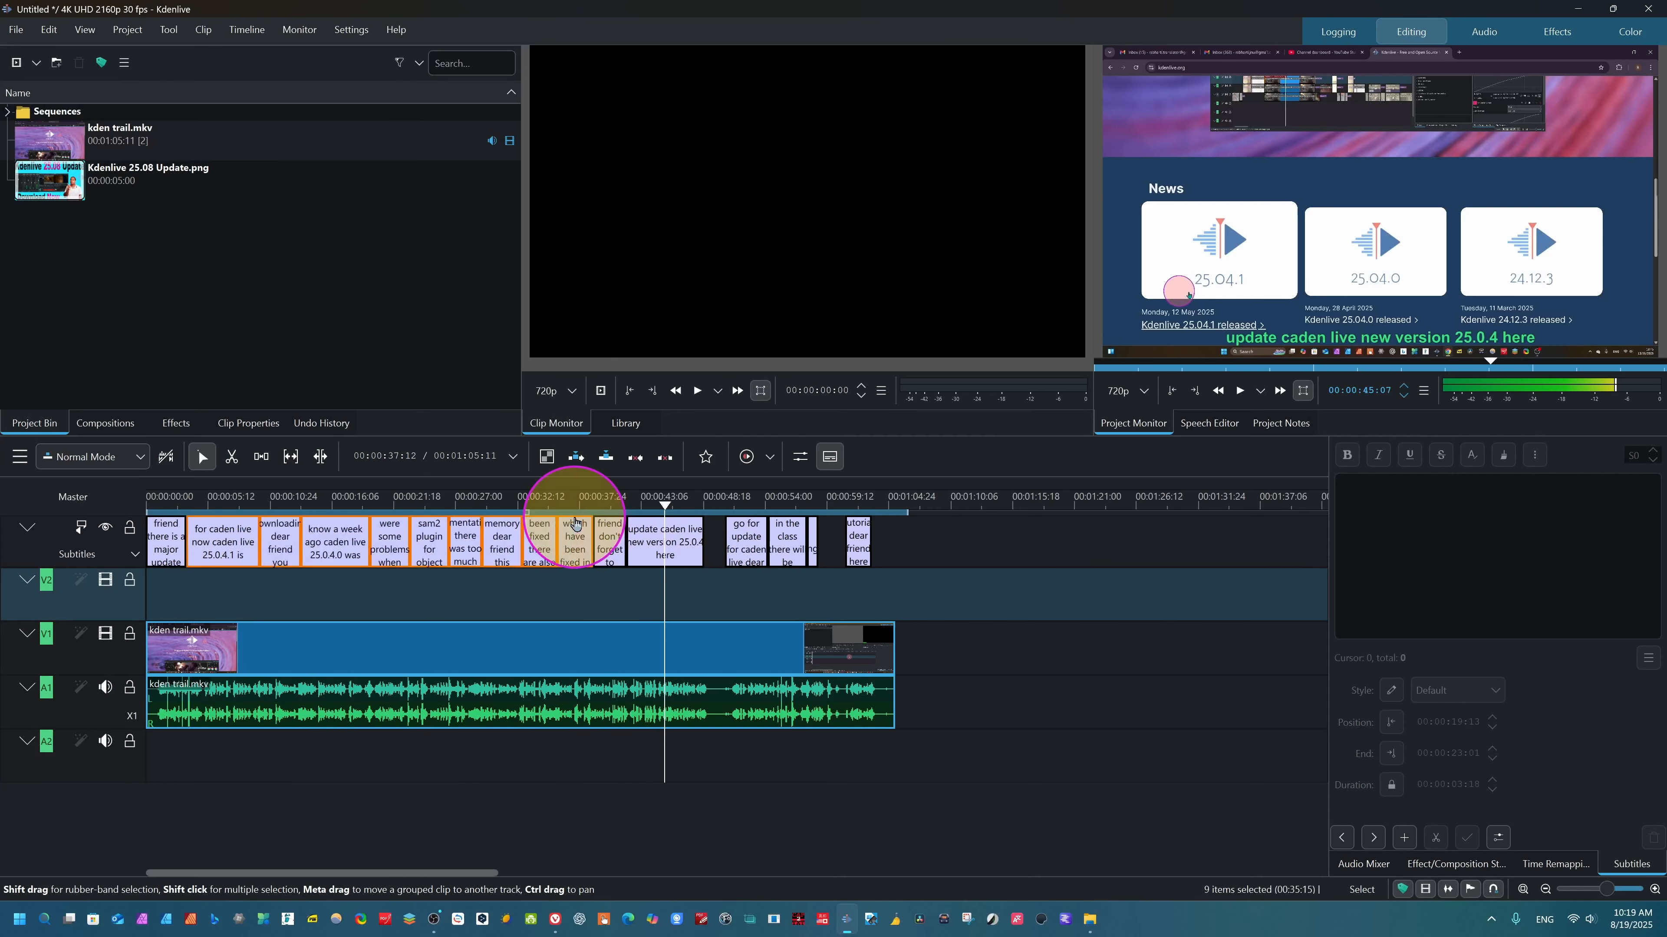
pyautogui.click(539, 538)
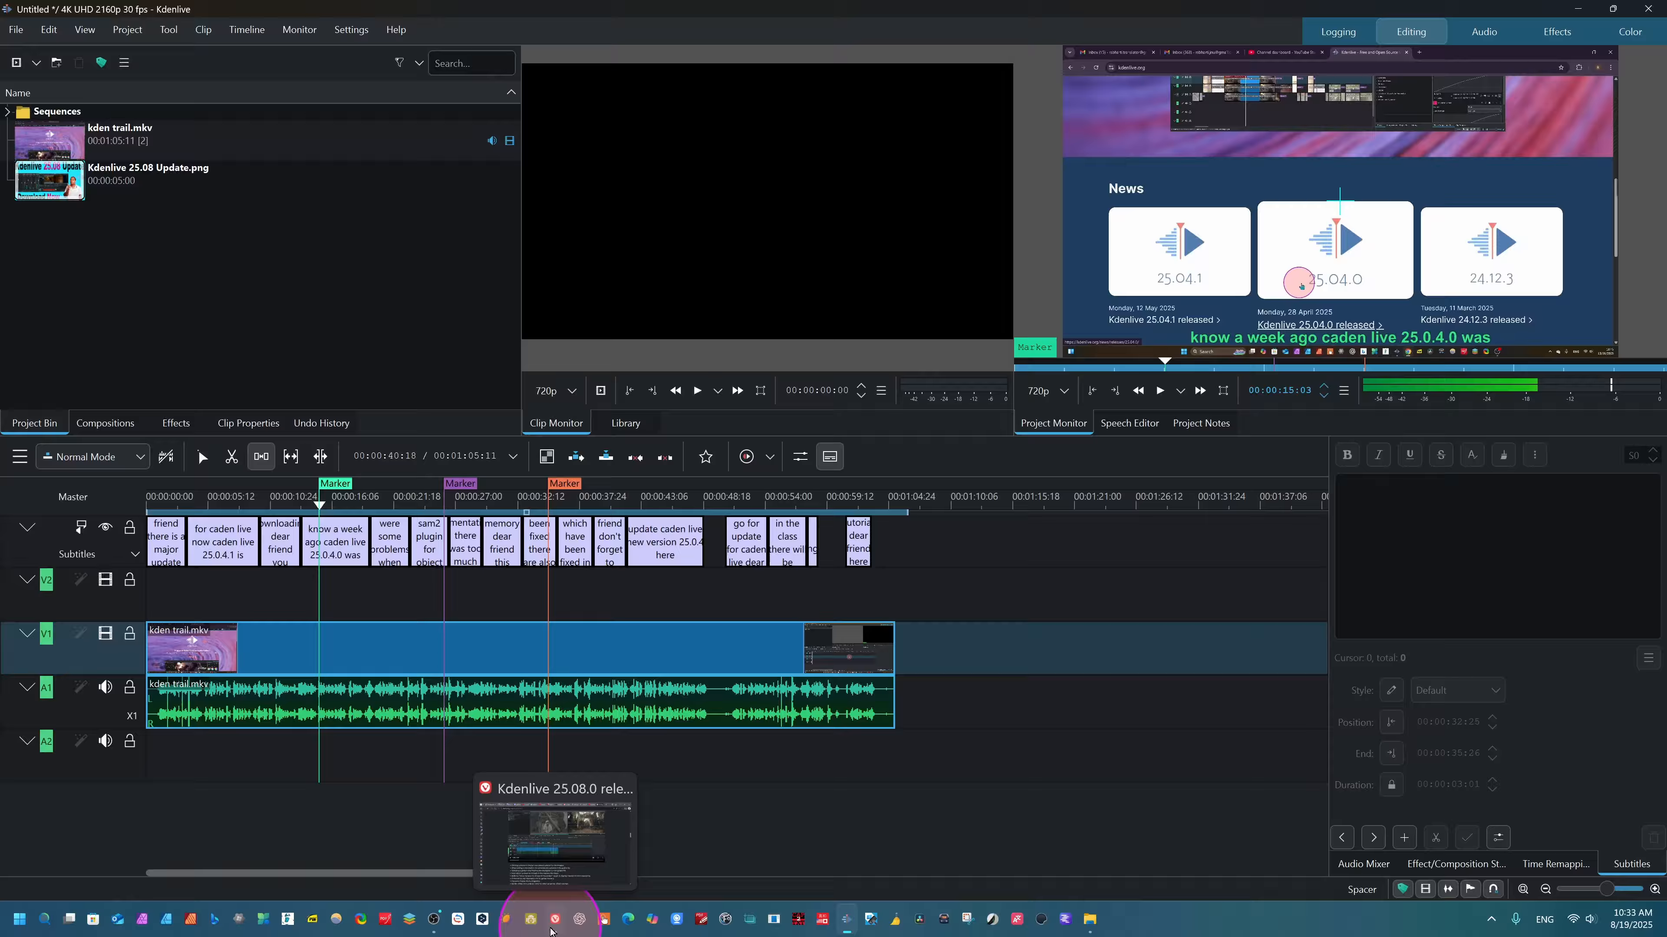
# - Review the Markers and Guides section of the Kdenlive 25.08.0 release notes in the browser
pyautogui.click(571, 873)
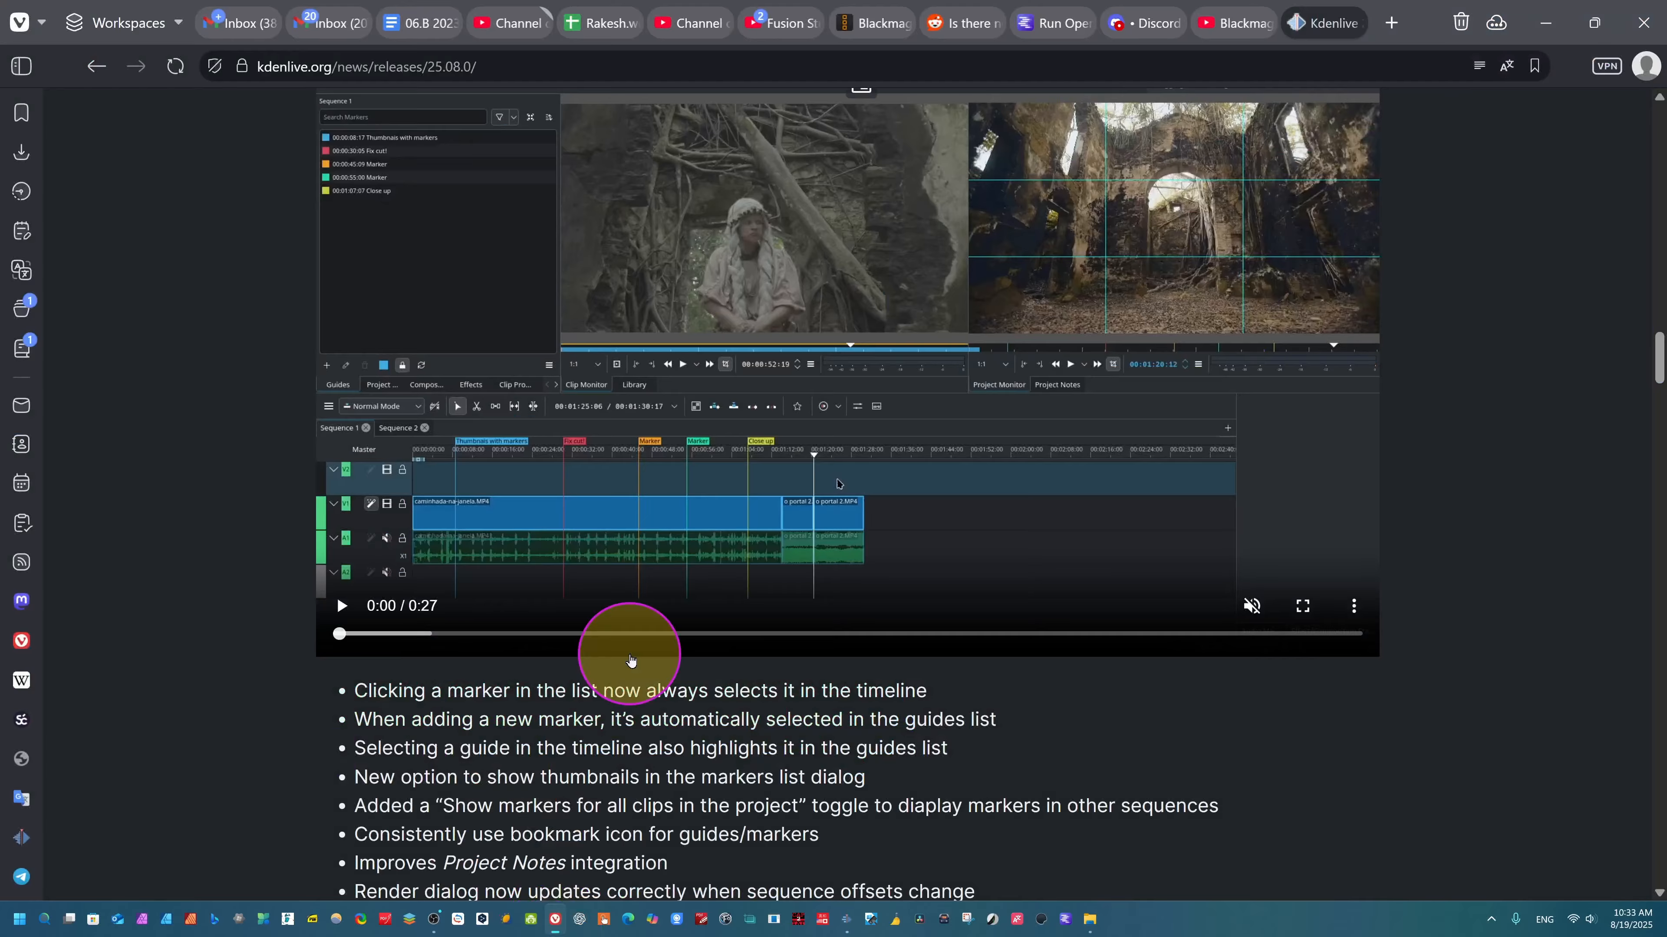
pyautogui.scroll(12, 632, 662)
pyautogui.scroll(-6, 631, 660)
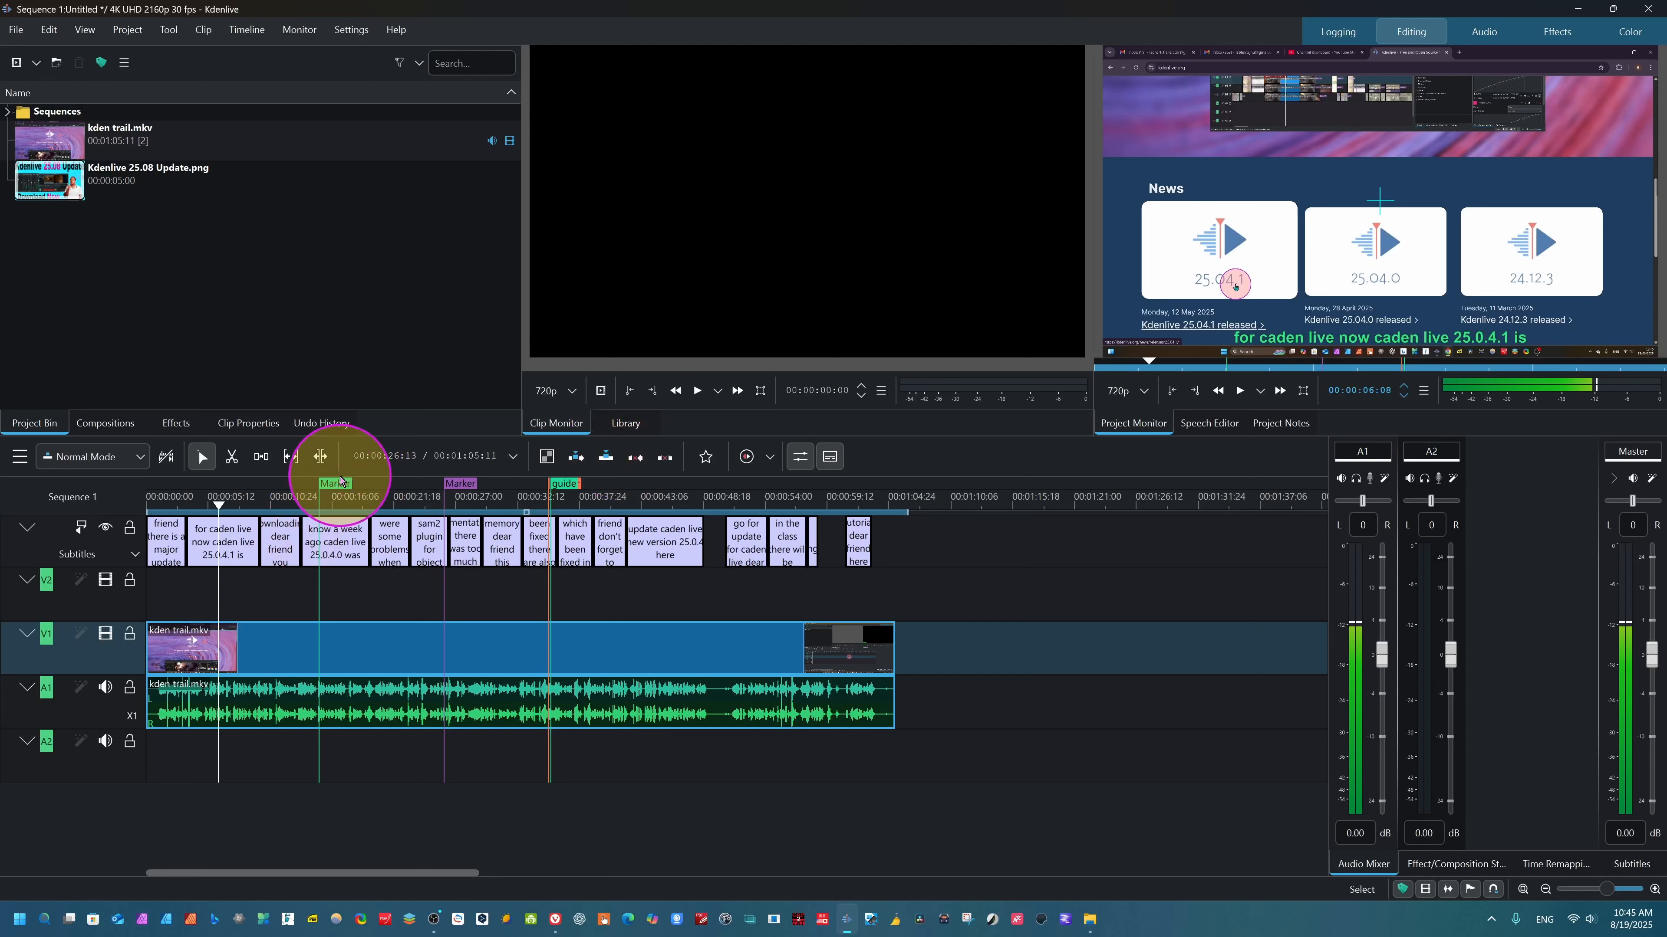
# - Add a marker in Category 9 to the kden trail.mkv clip at 00:00:06:08, keeping the comment Marker
pyautogui.click(219, 543)
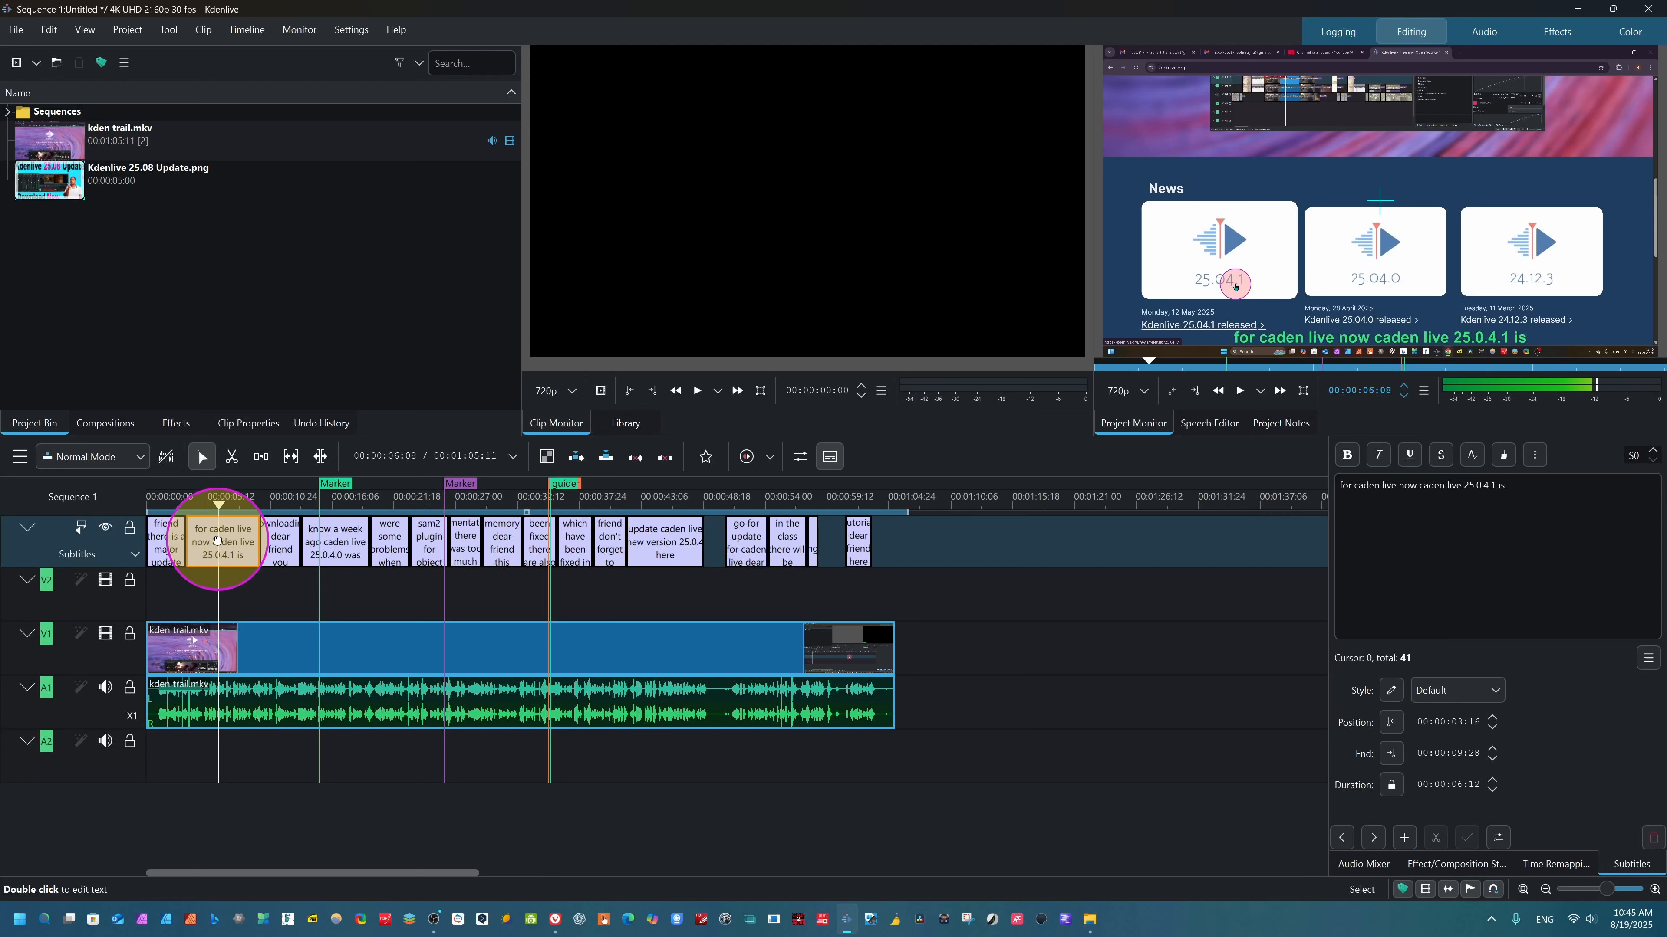
pyautogui.rightClick(200, 629)
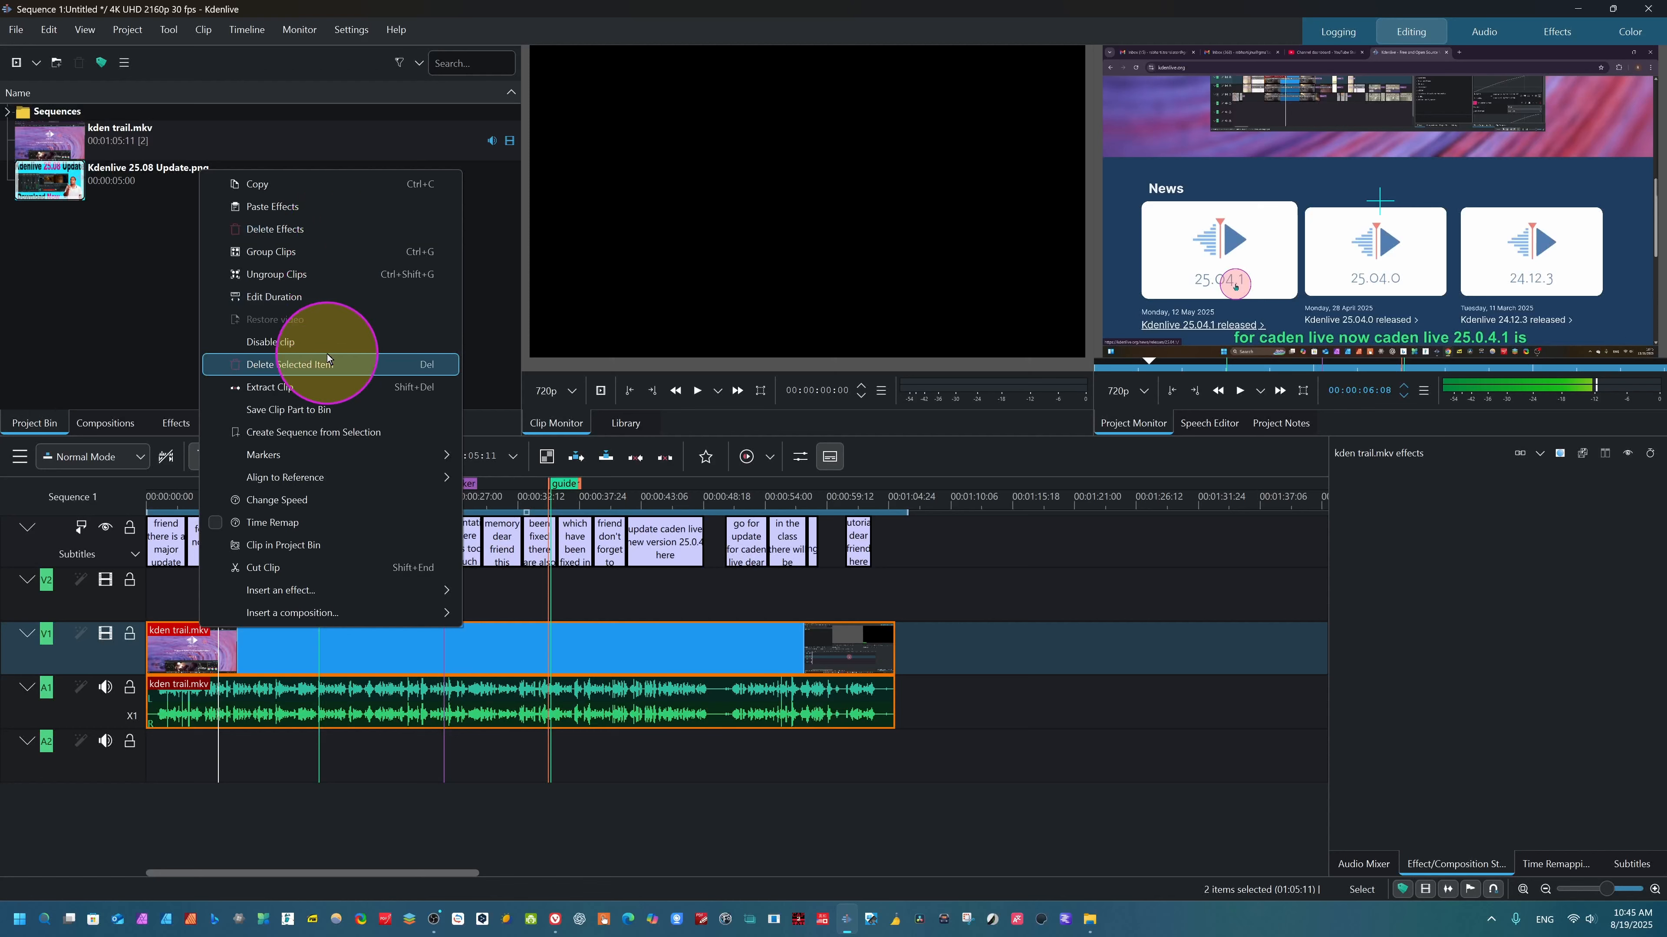
pyautogui.click(284, 458)
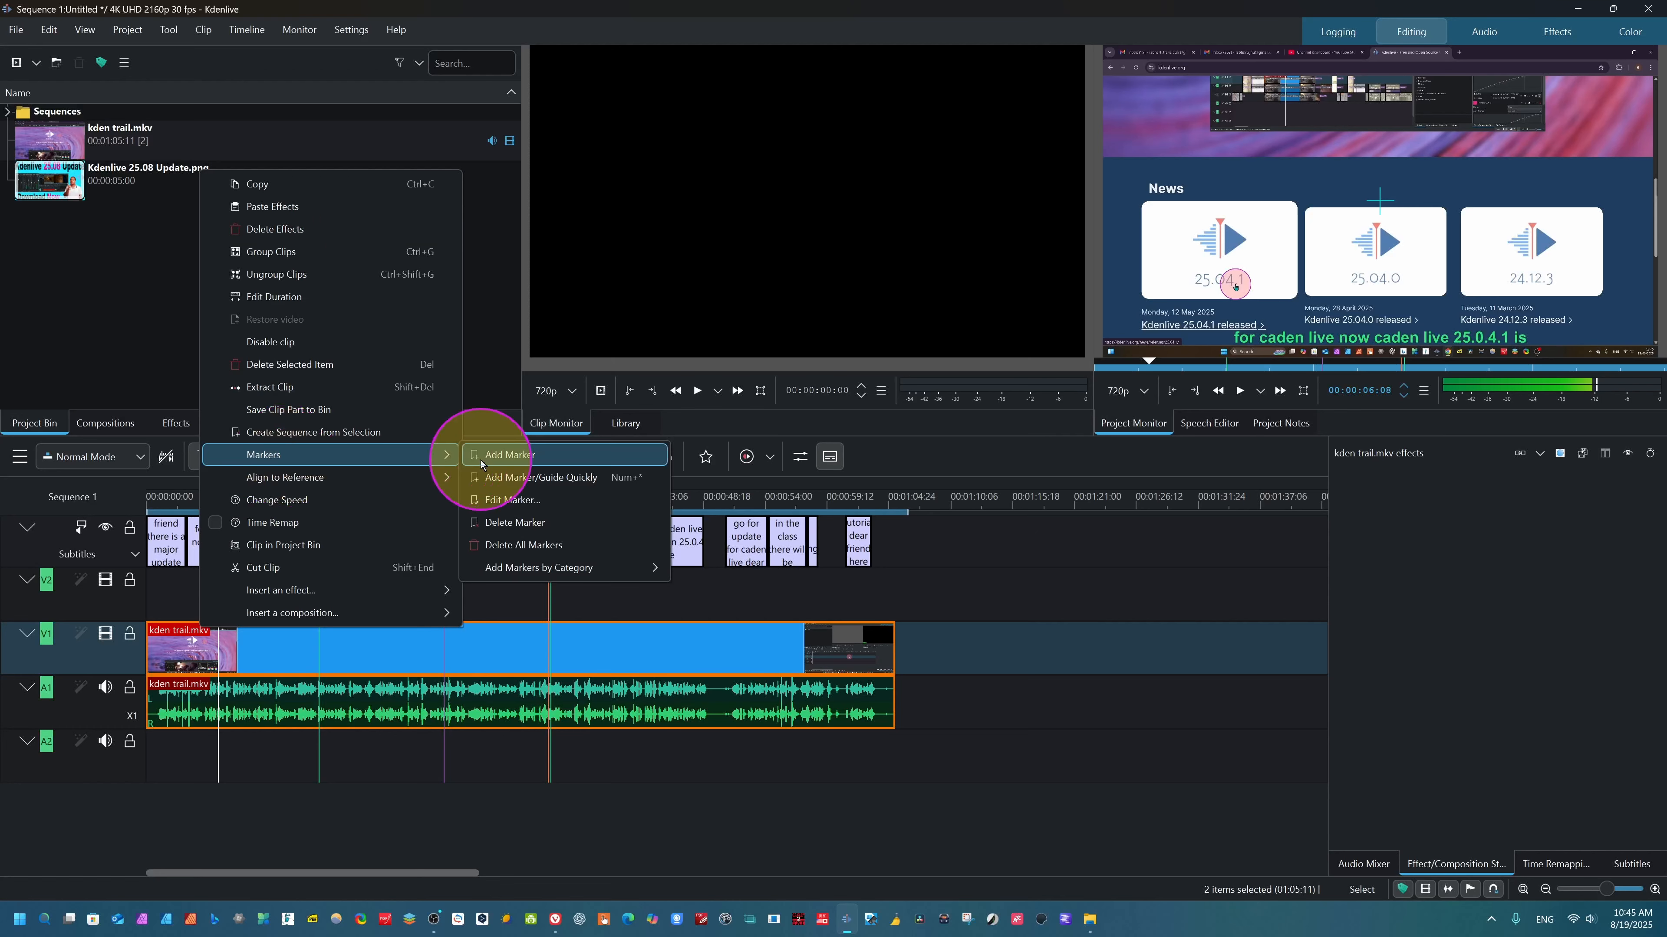
pyautogui.click(510, 454)
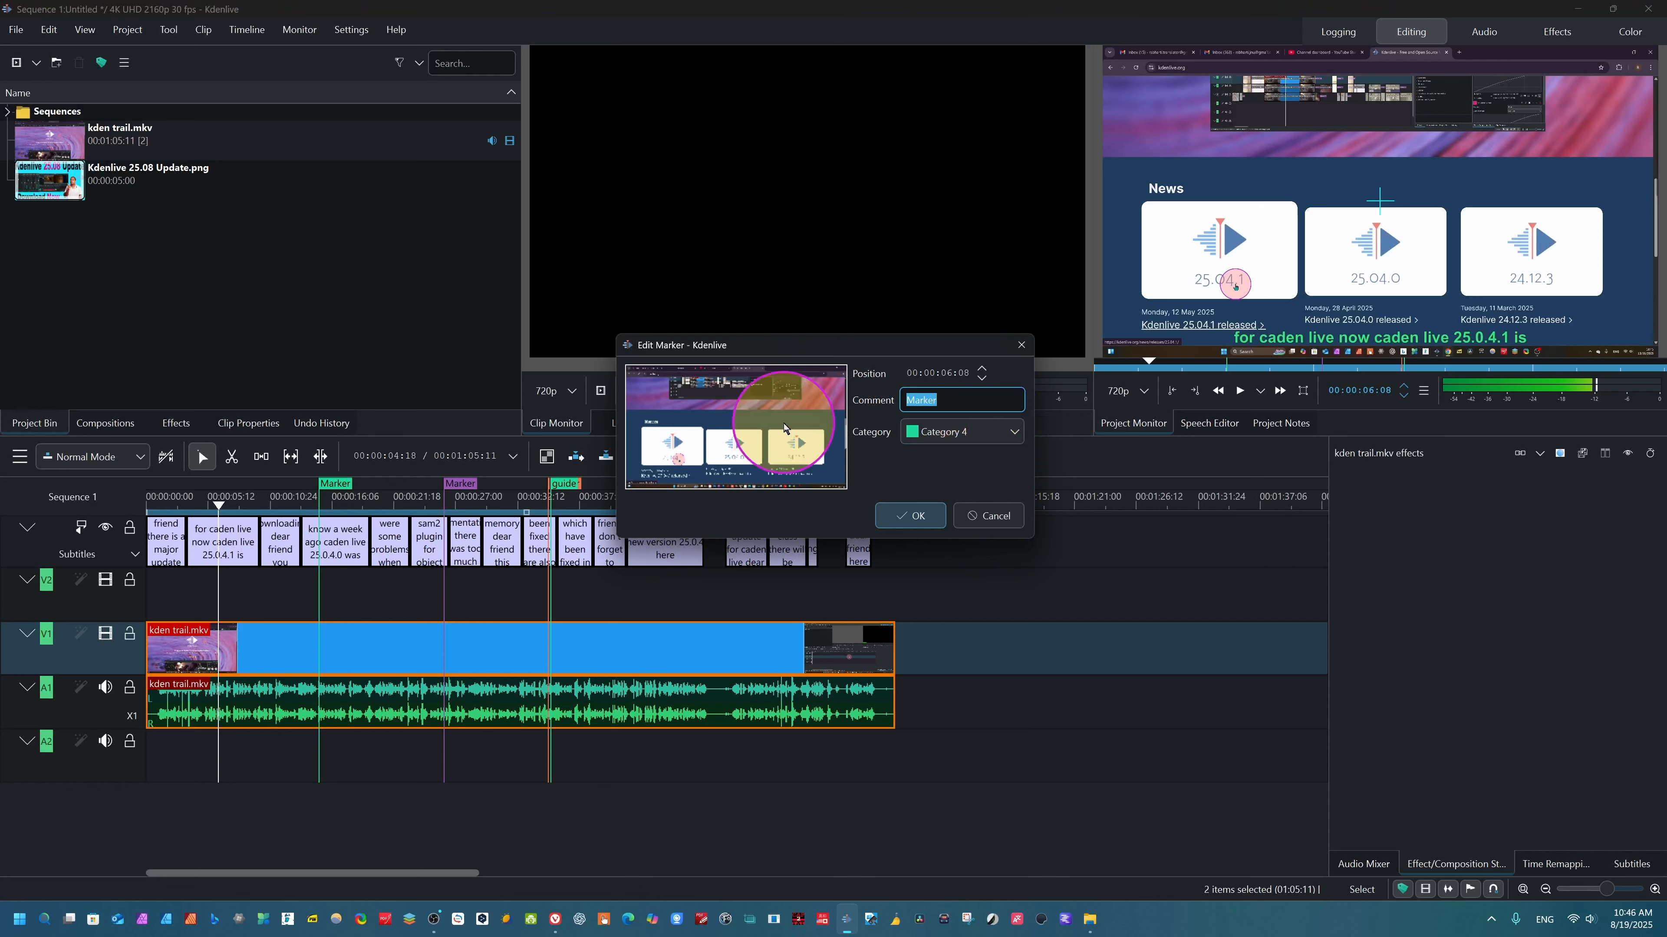
pyautogui.click(988, 438)
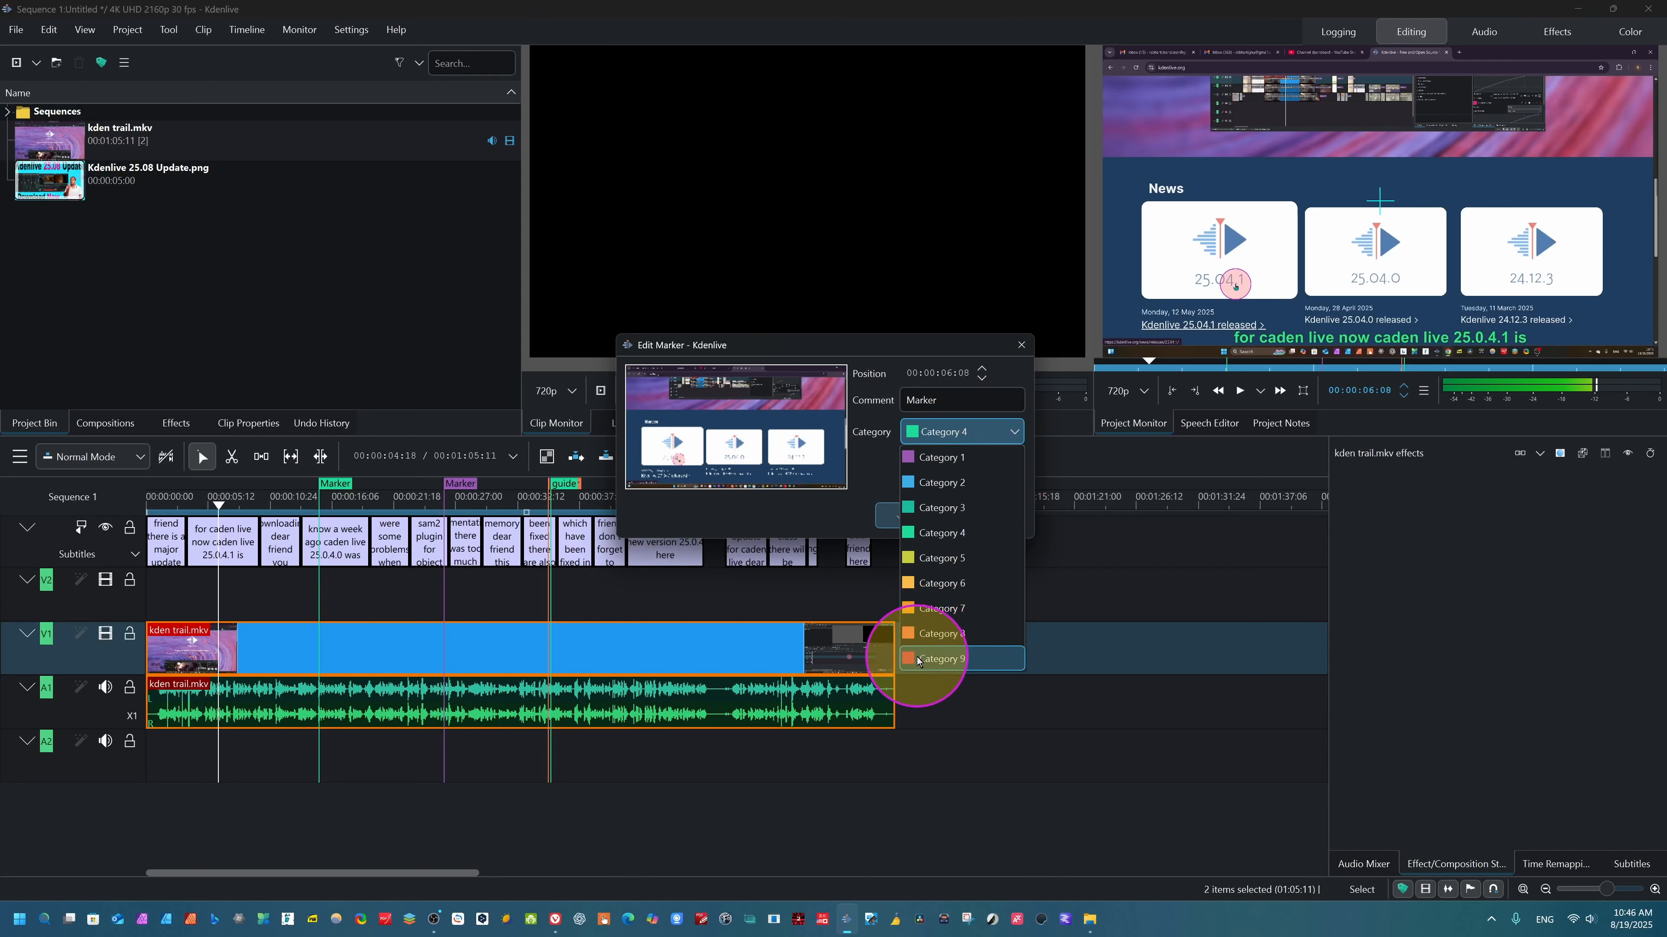
pyautogui.click(919, 655)
pyautogui.click(915, 515)
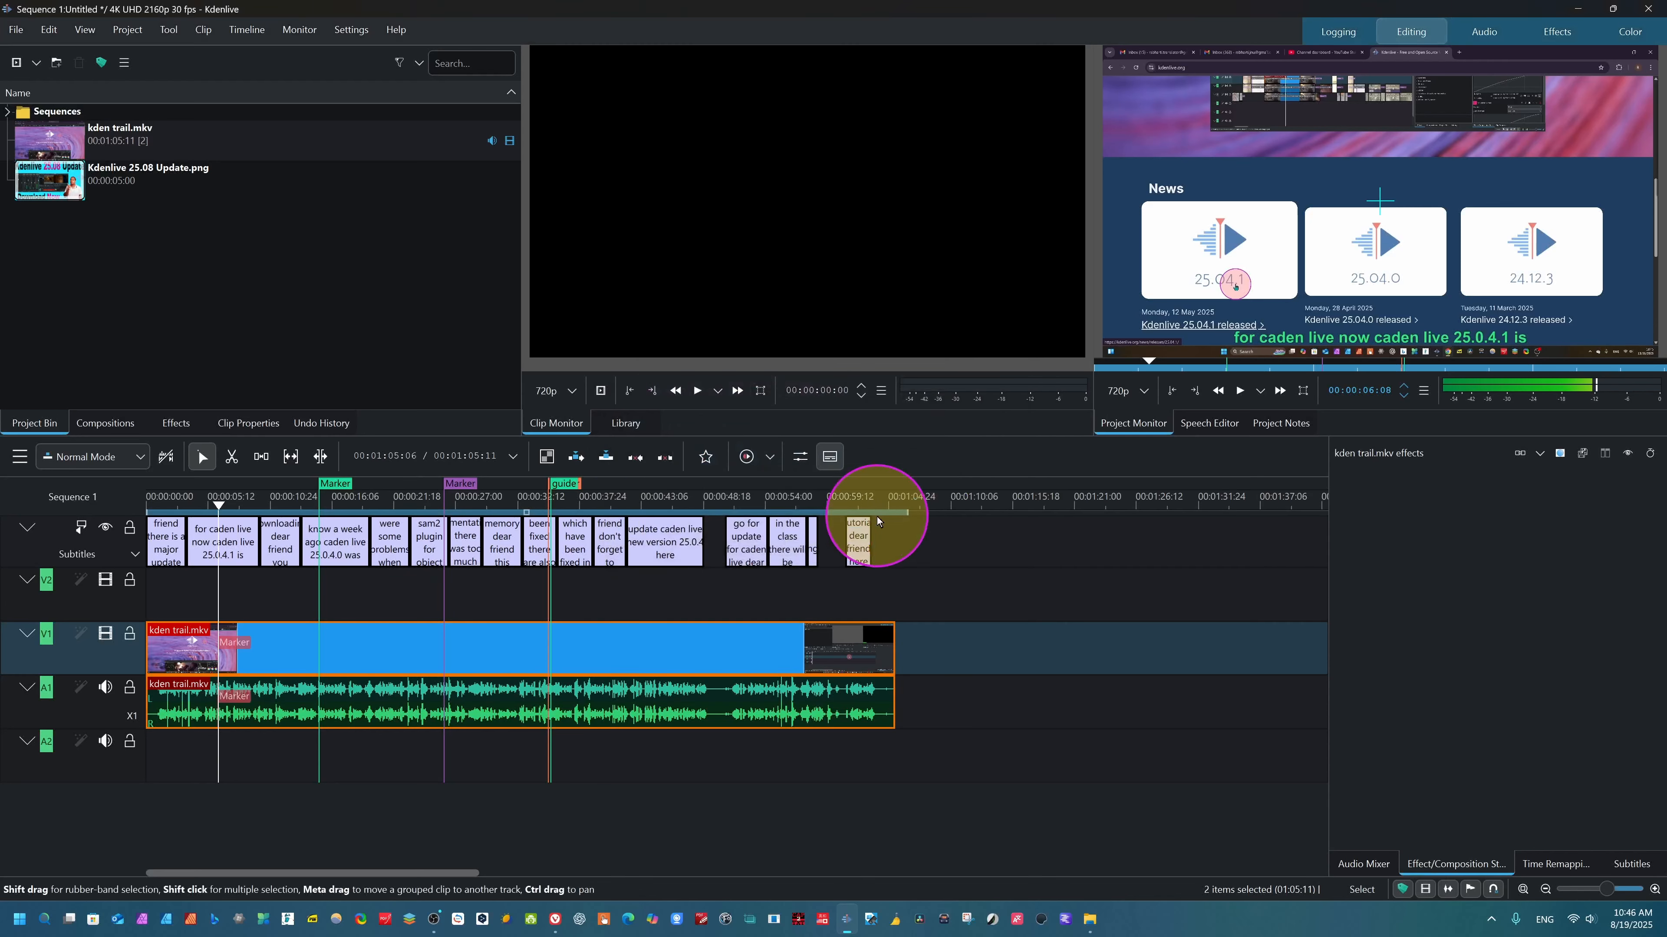
# - Move the playhead near the start of the timeline and check the guides offered by Go to Guide
pyautogui.click(217, 521)
pyautogui.rightClick(193, 583)
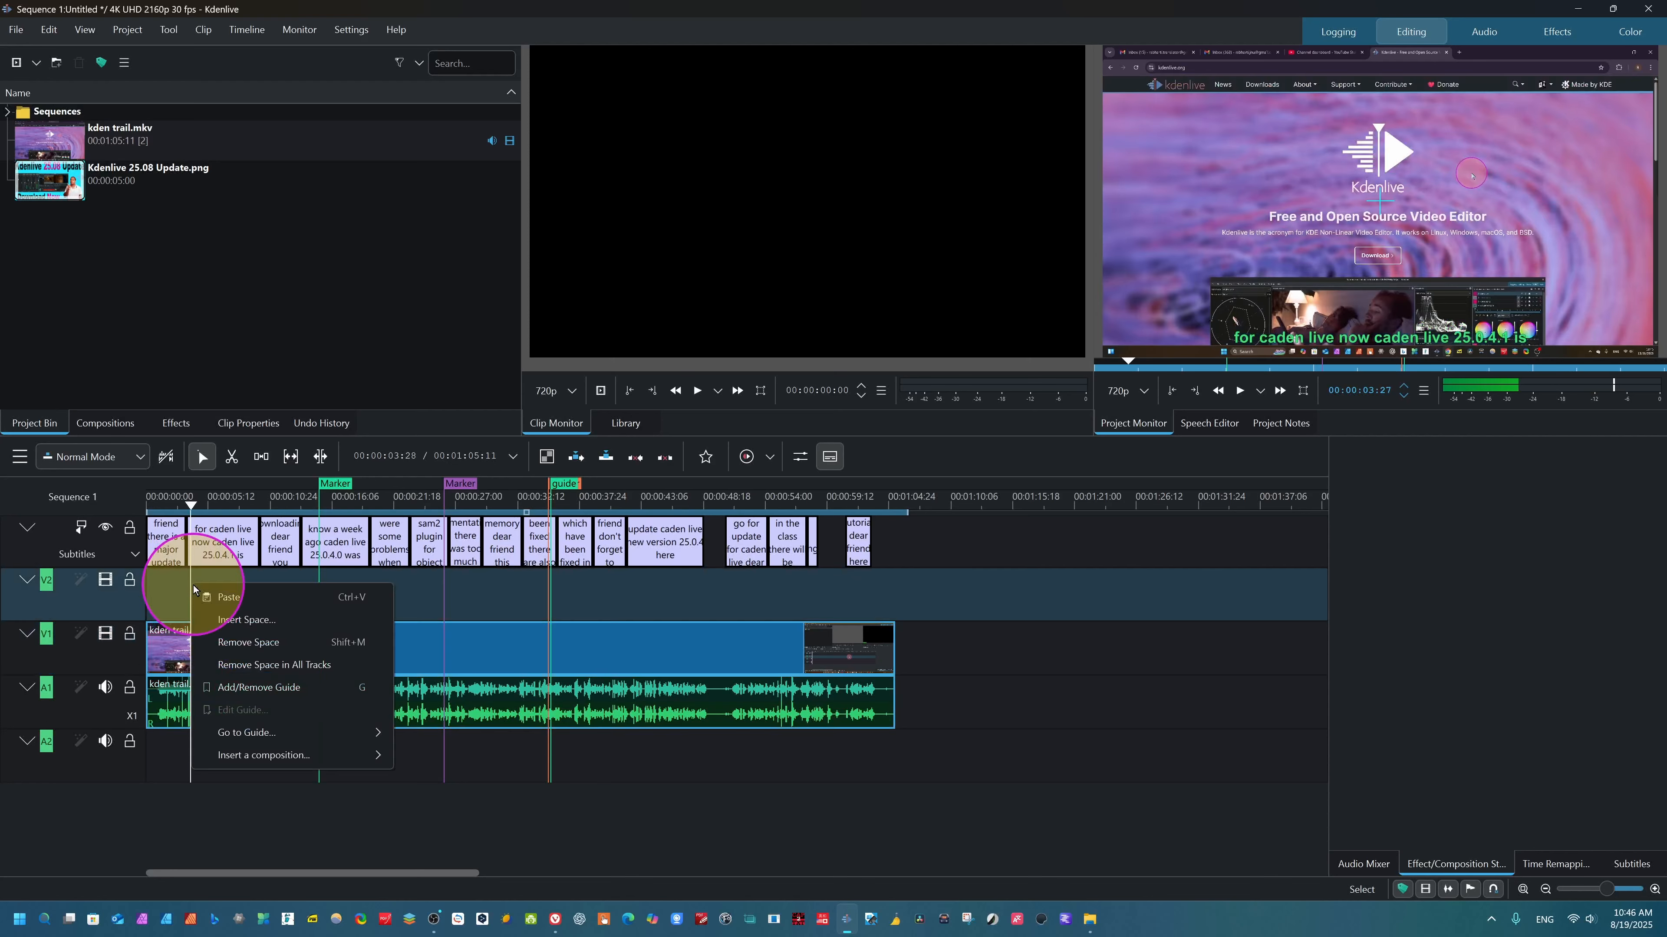
pyautogui.moveTo(256, 752)
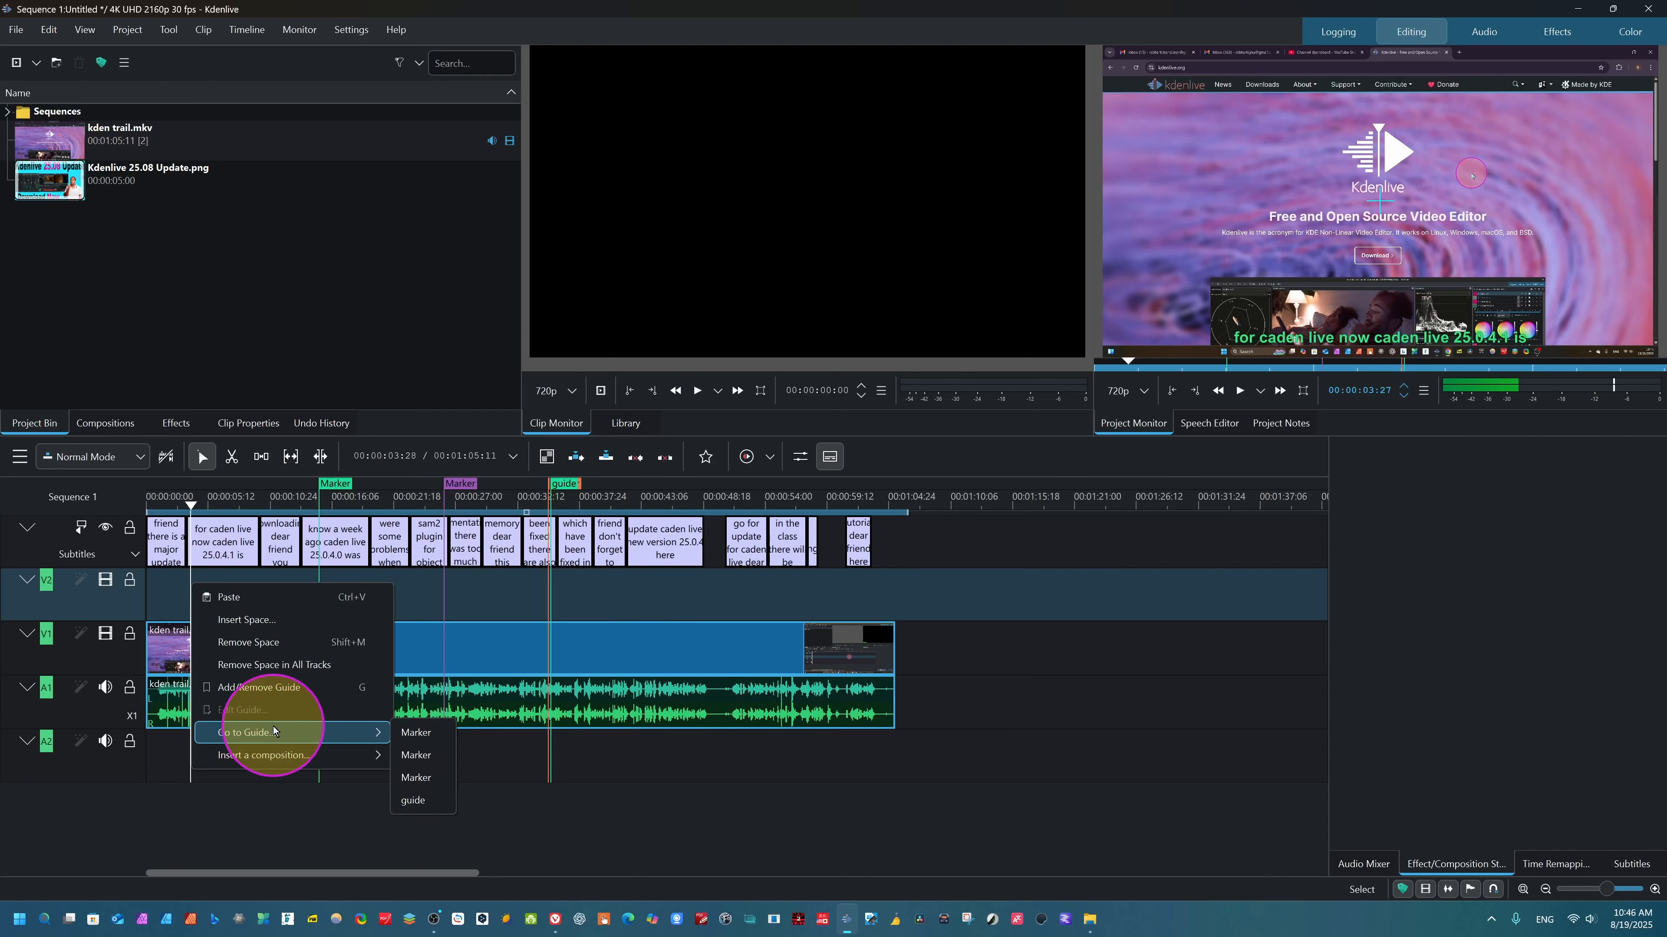
pyautogui.click(410, 800)
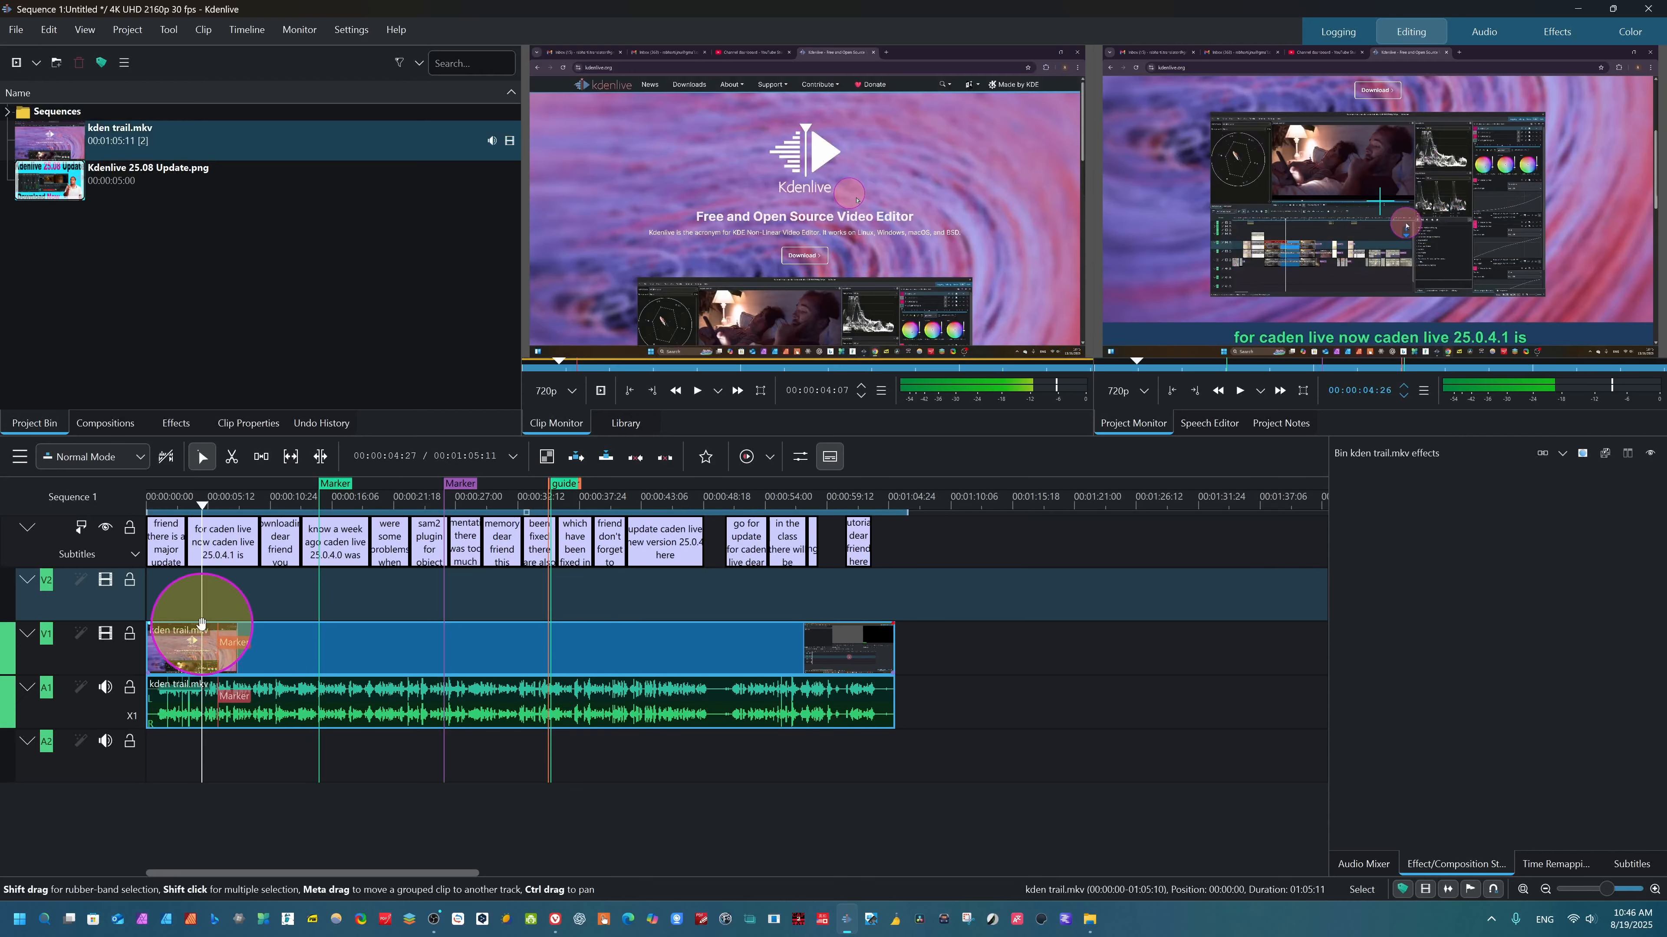
# - Add a timeline guide at 00:00:04:26 in Category 9, keeping the comment Marker
pyautogui.rightClick(208, 593)
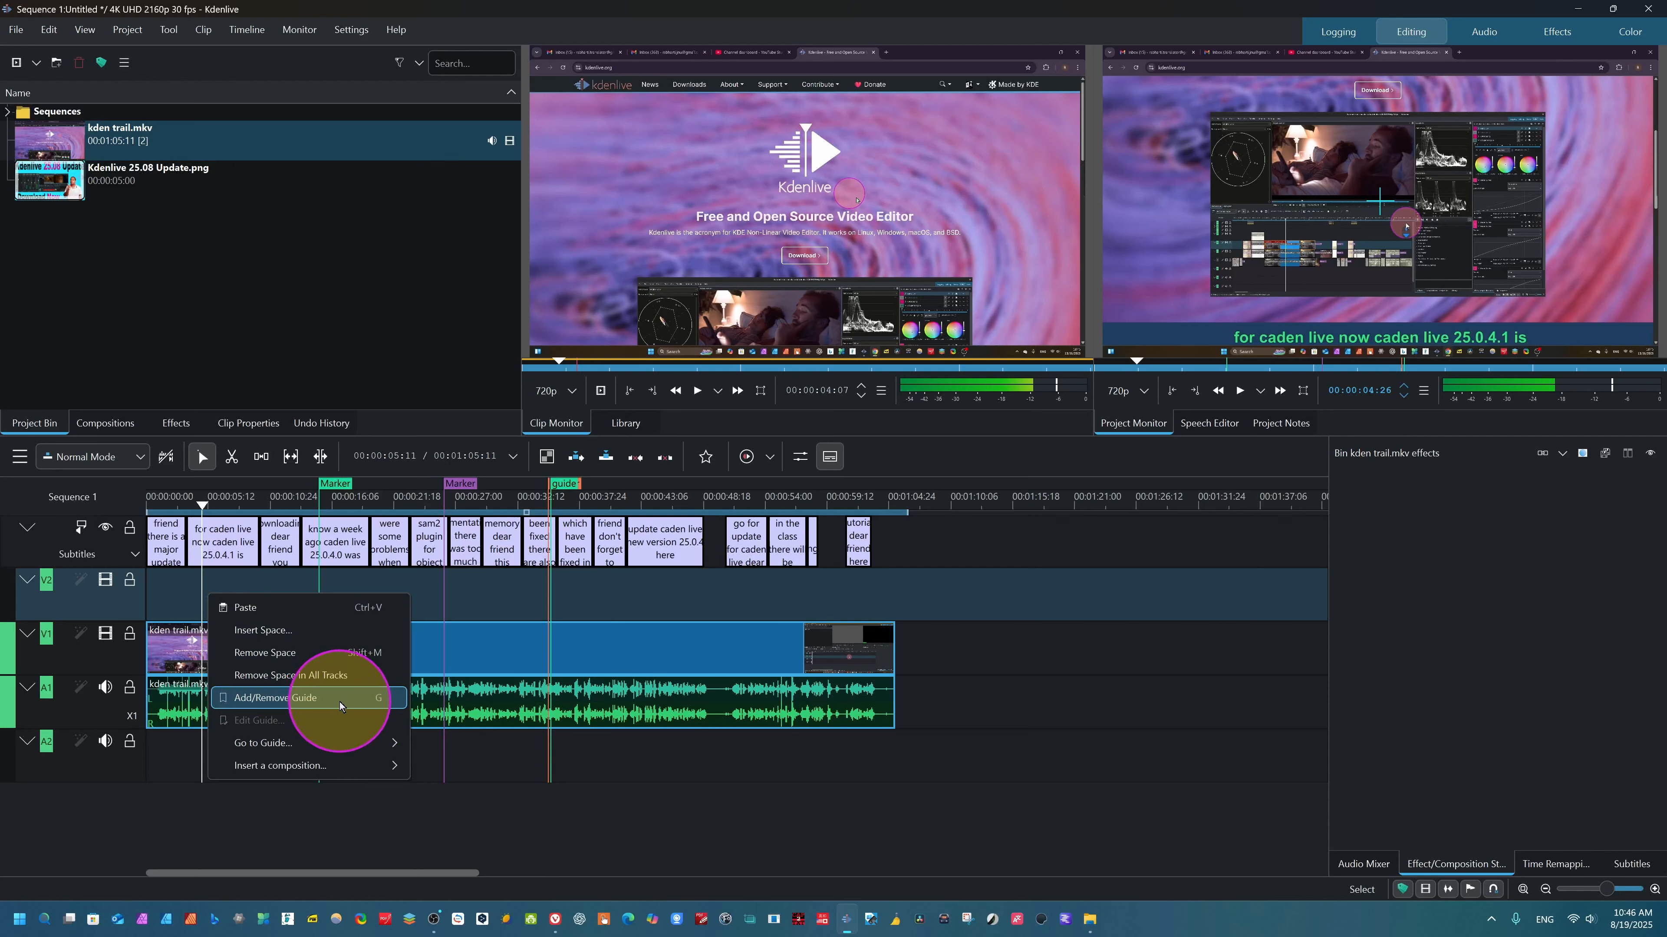
pyautogui.click(350, 698)
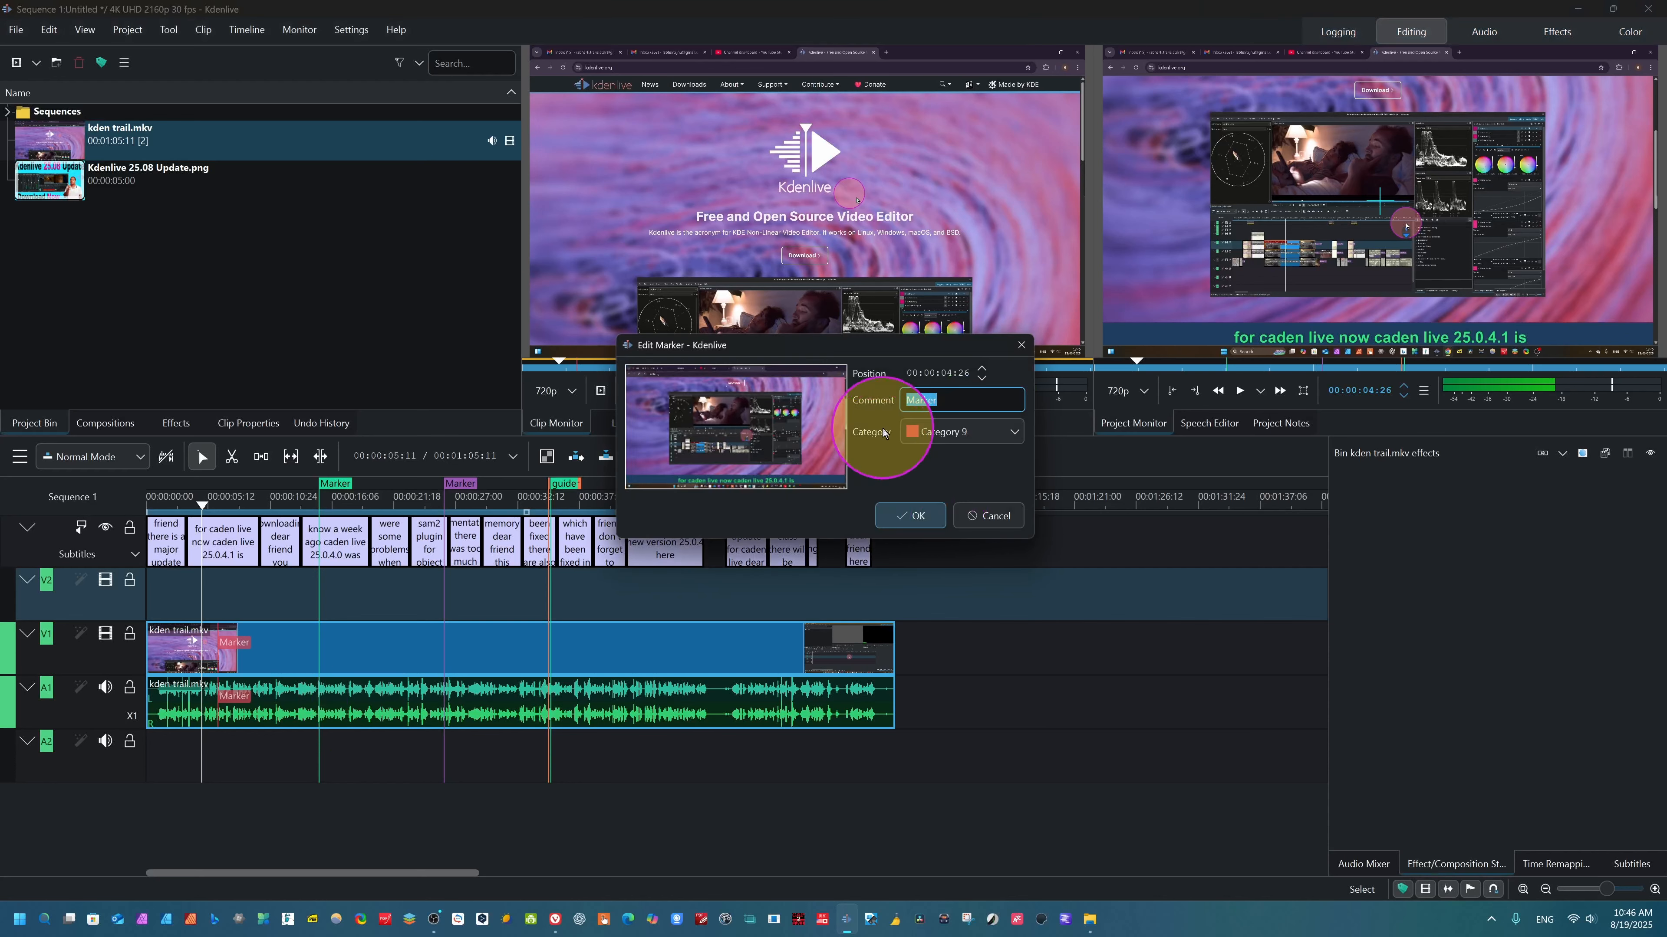
pyautogui.click(971, 431)
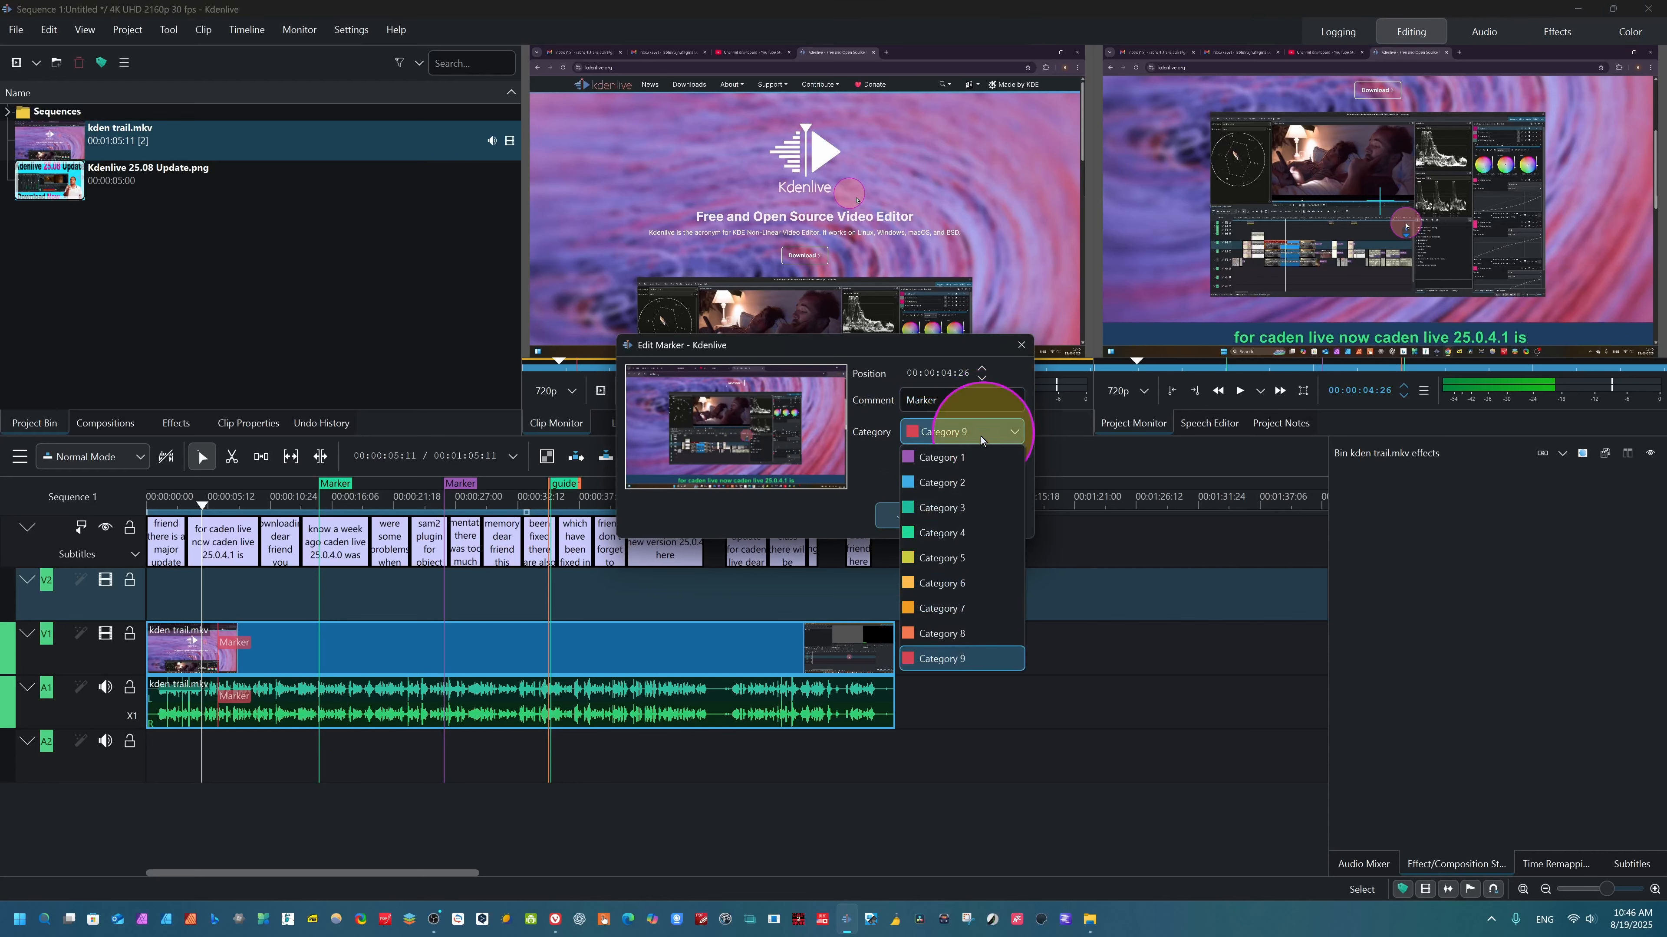
pyautogui.click(932, 659)
pyautogui.click(952, 399)
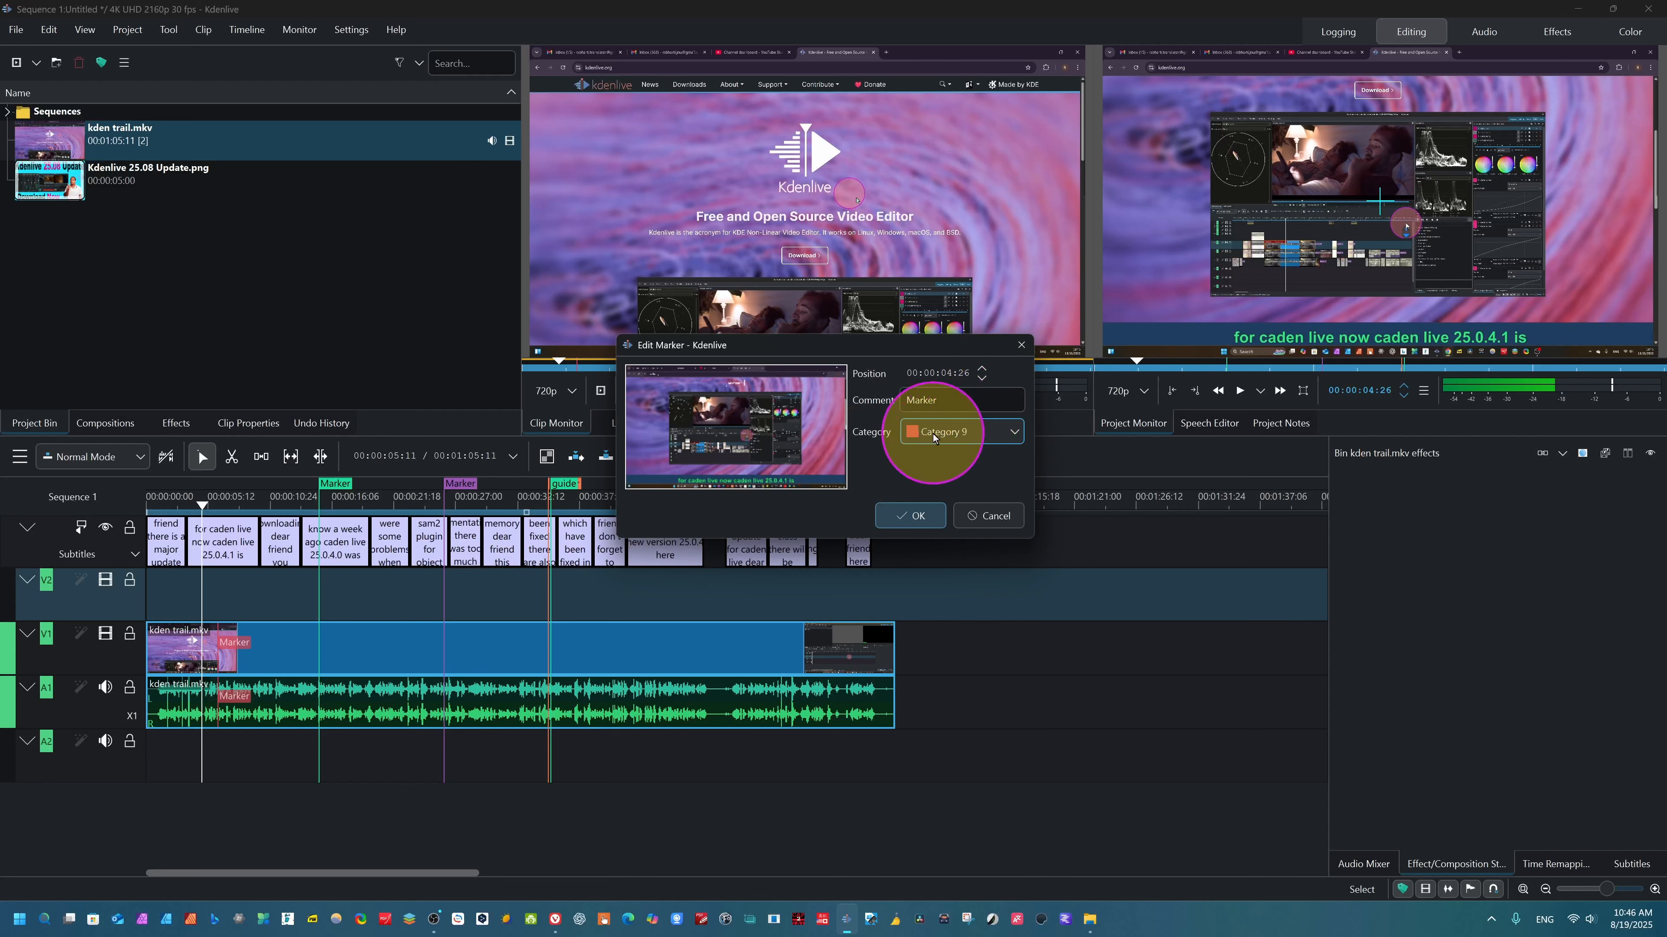
pyautogui.click(914, 525)
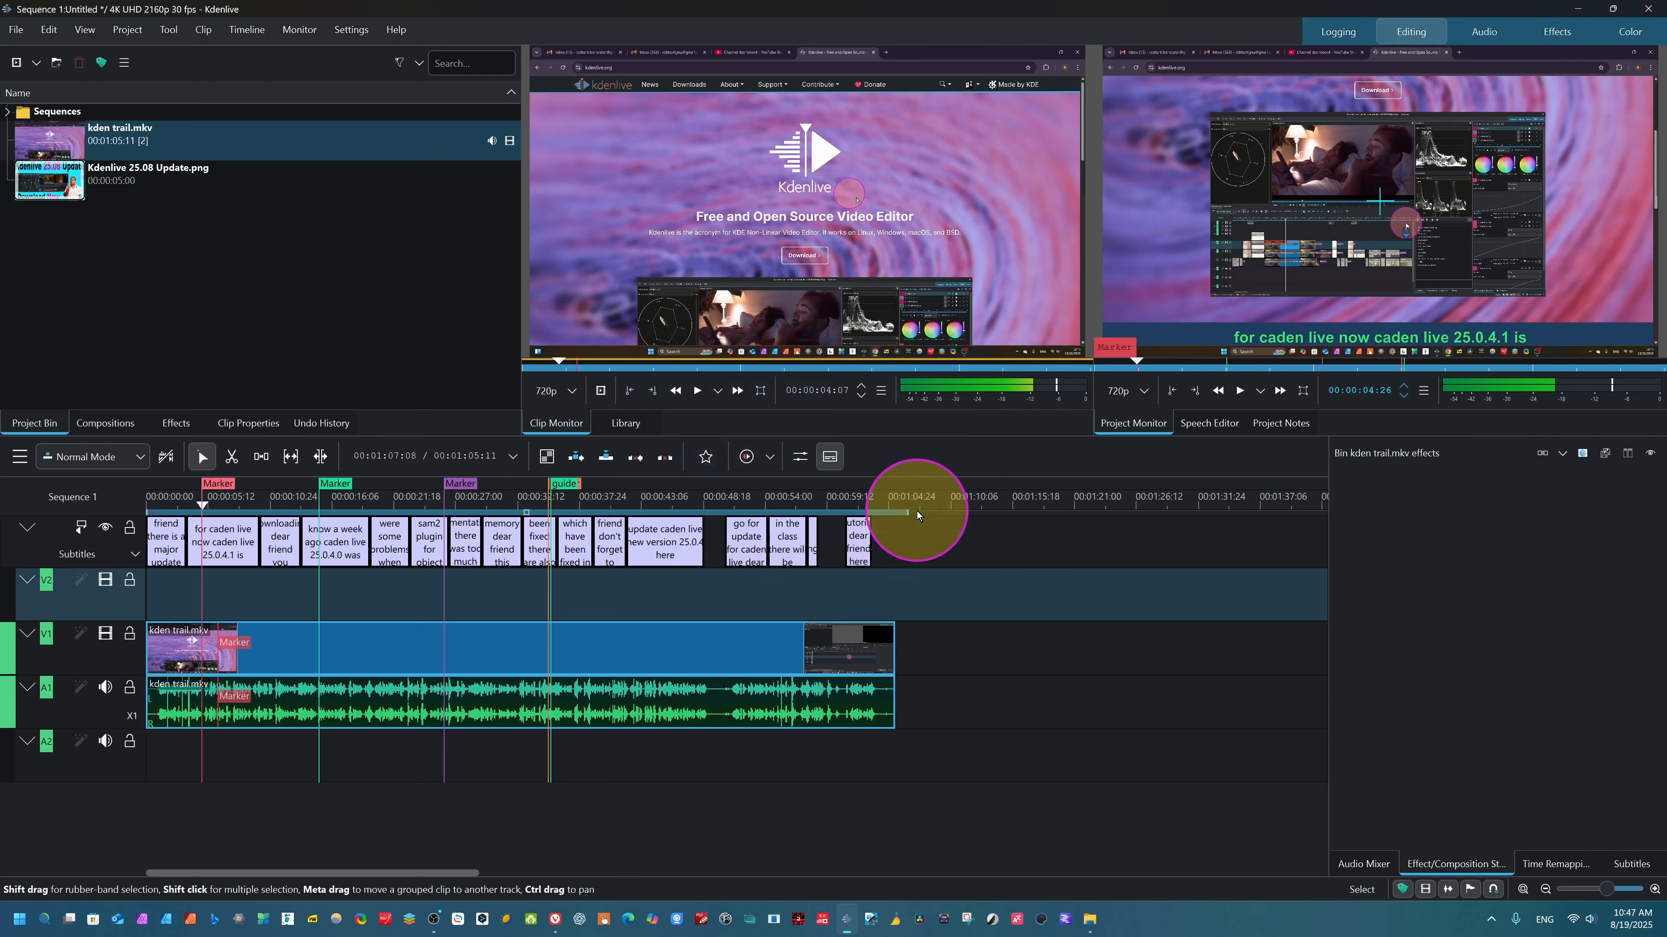
# - Jump the playhead between the timeline guides, both in the timeline and on the project monitor's ruler, ending at the first guide
pyautogui.moveTo(205, 505); pyautogui.dragTo(235, 512)
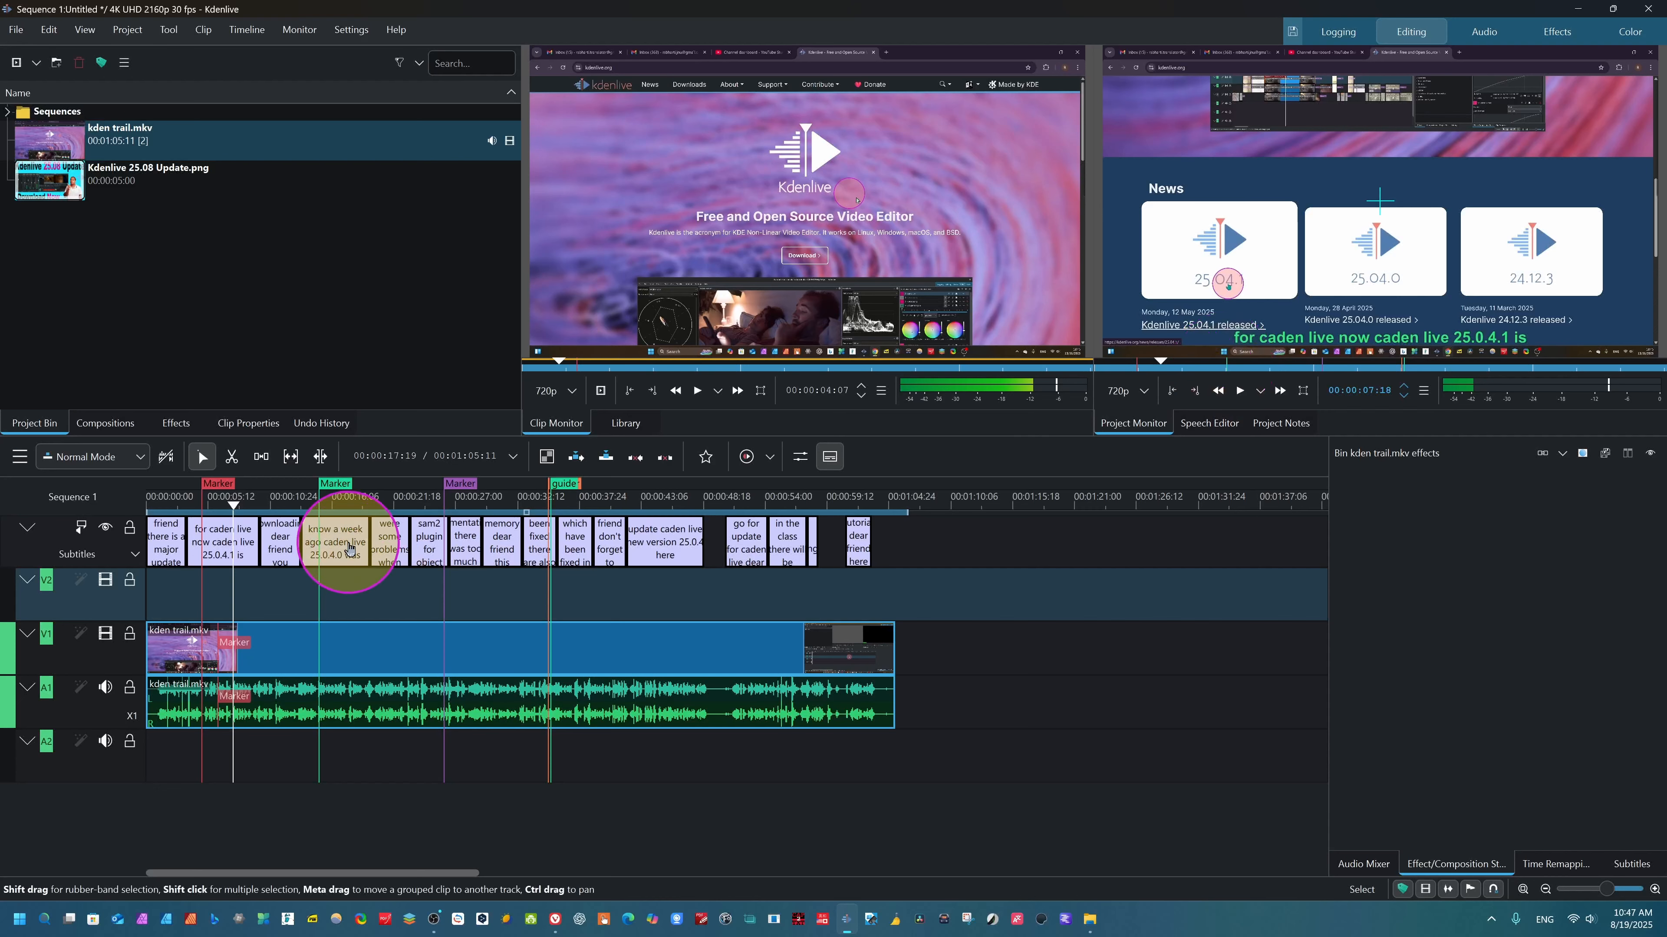
pyautogui.click(321, 545)
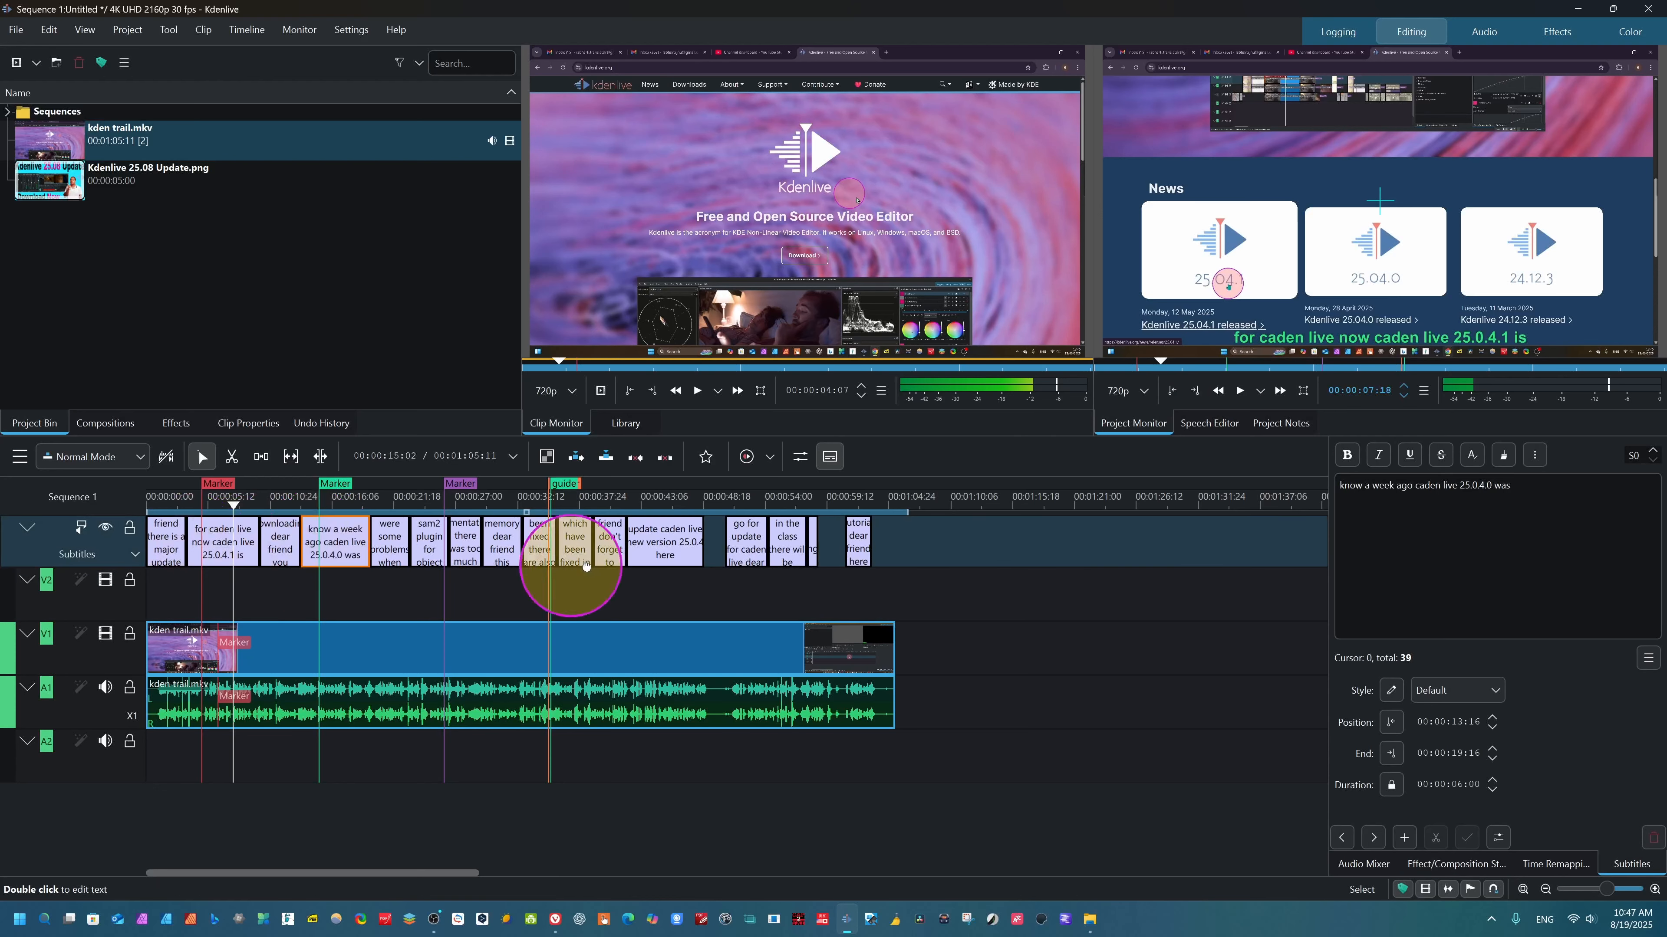
pyautogui.click(442, 575)
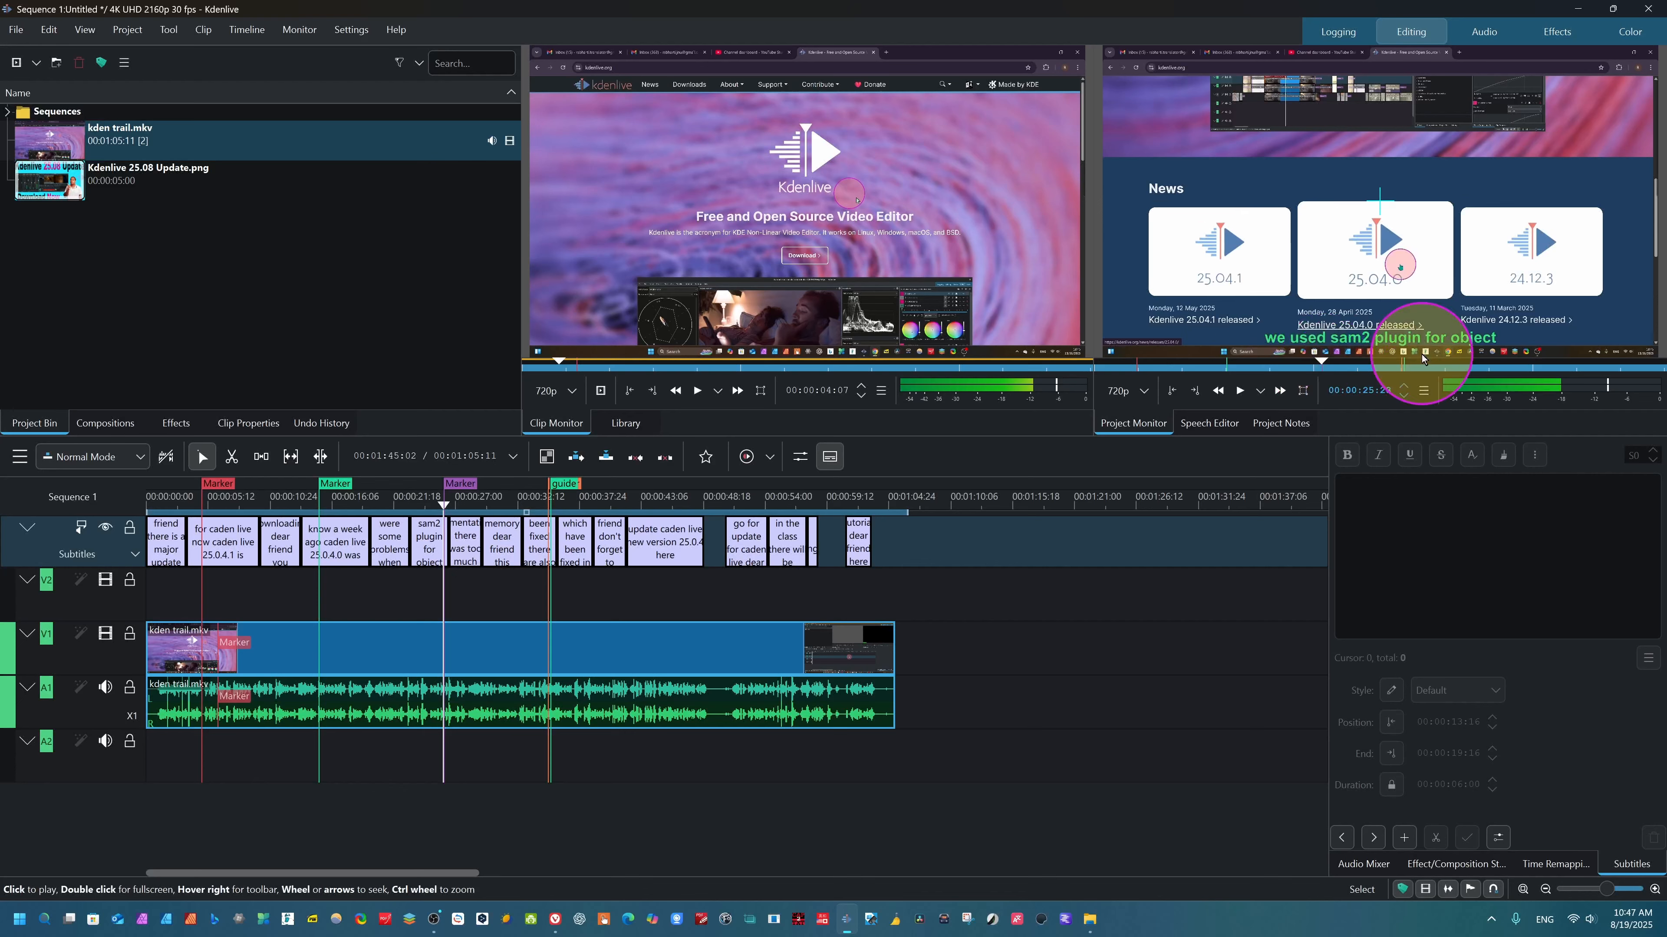
pyautogui.click(1405, 363)
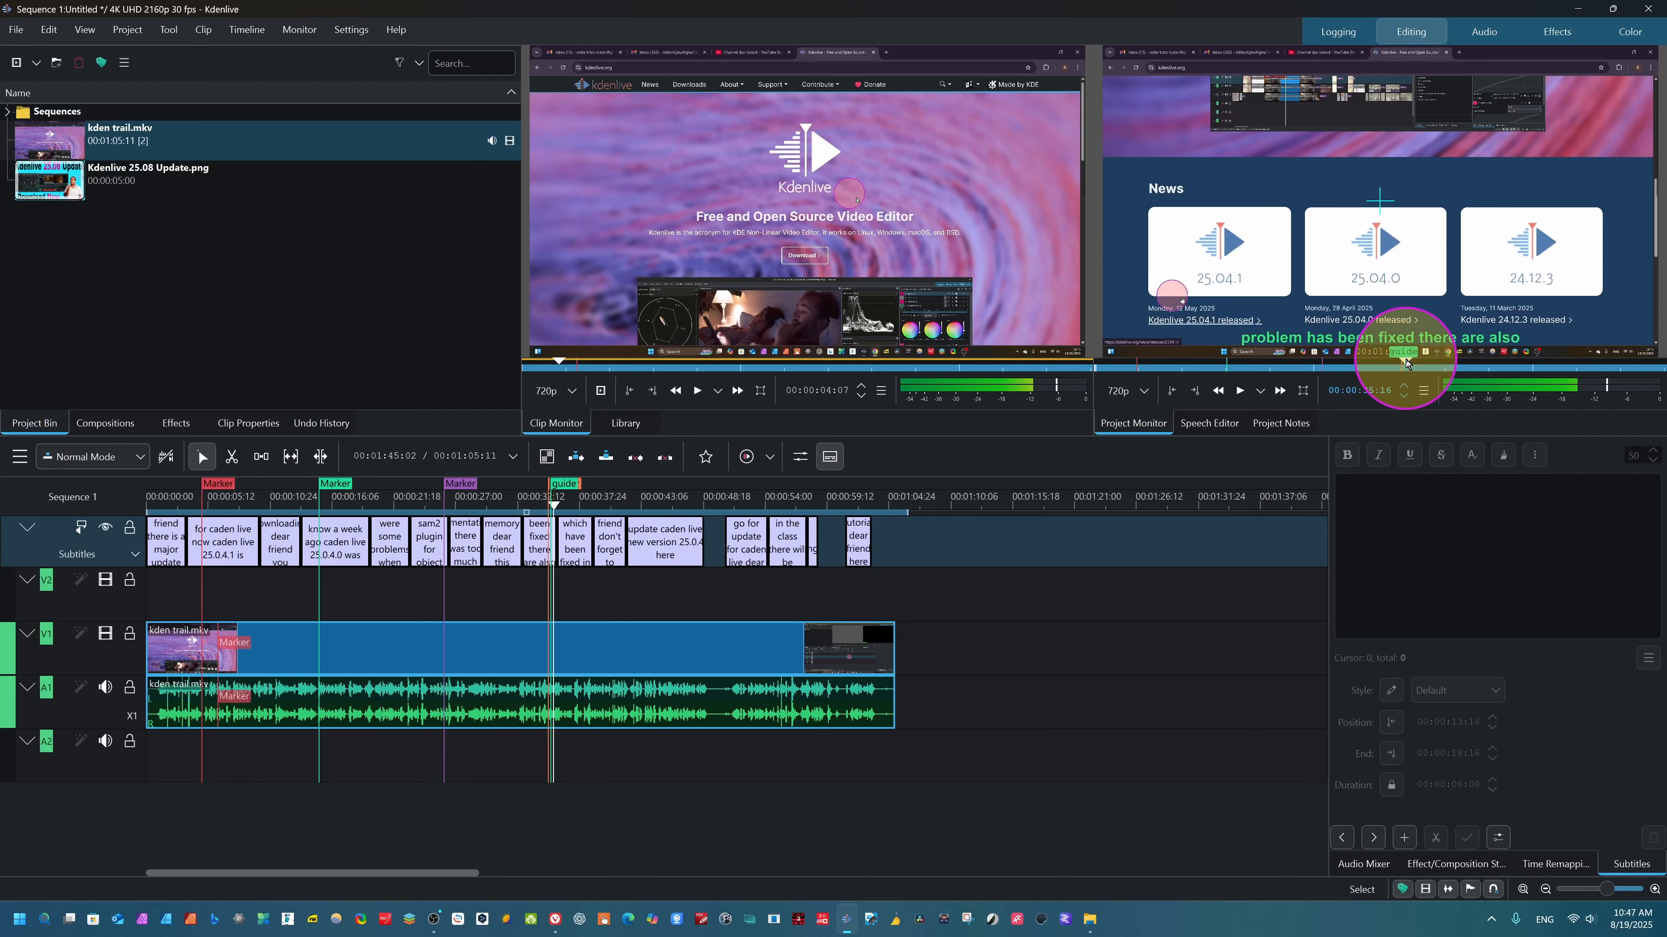
pyautogui.click(1222, 363)
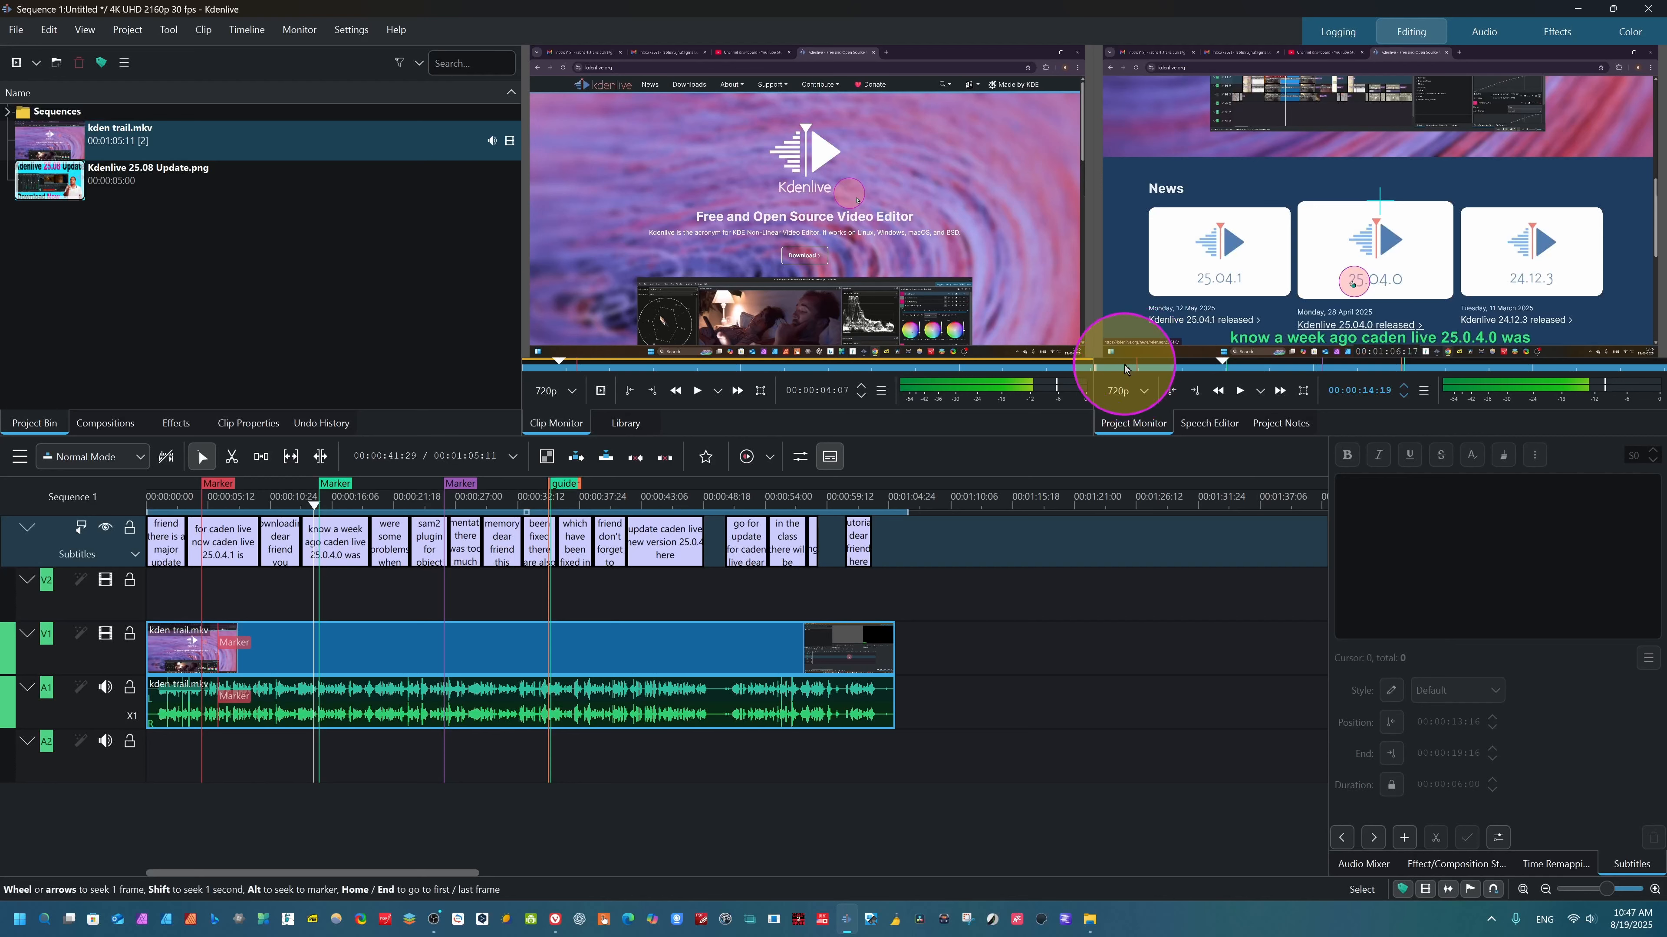
pyautogui.click(1135, 367)
pyautogui.click(204, 517)
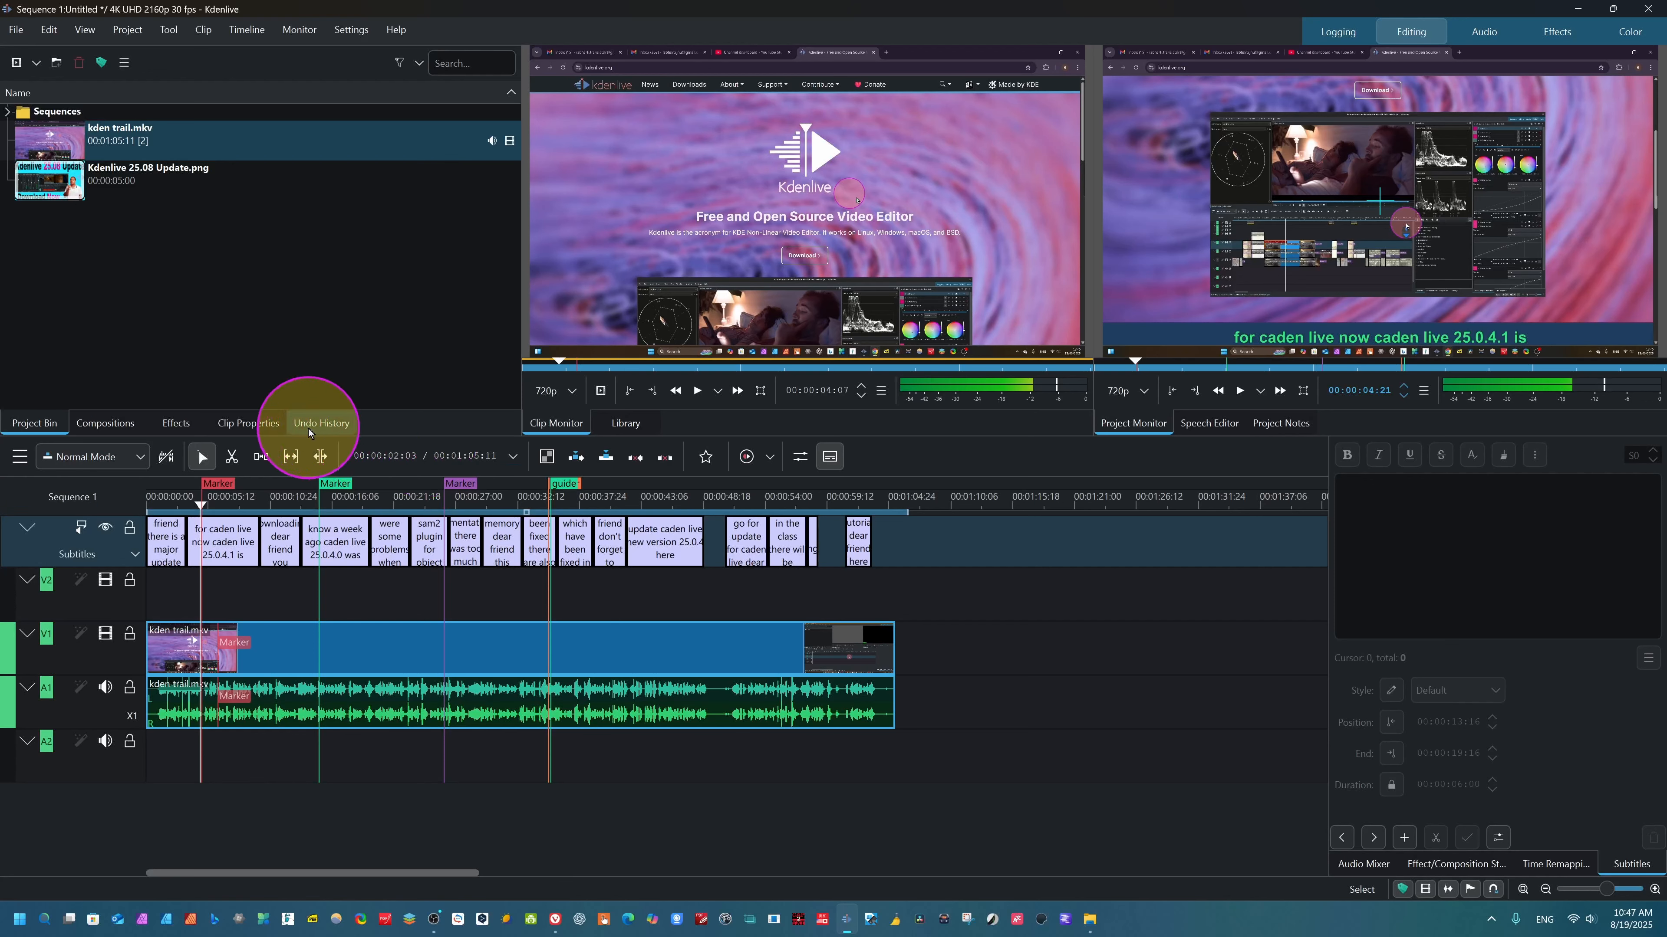
# - Step back through the undo history to earlier Add marker entries and return to the latest one, 10:47 Add marker
pyautogui.click(247, 423)
pyautogui.click(324, 429)
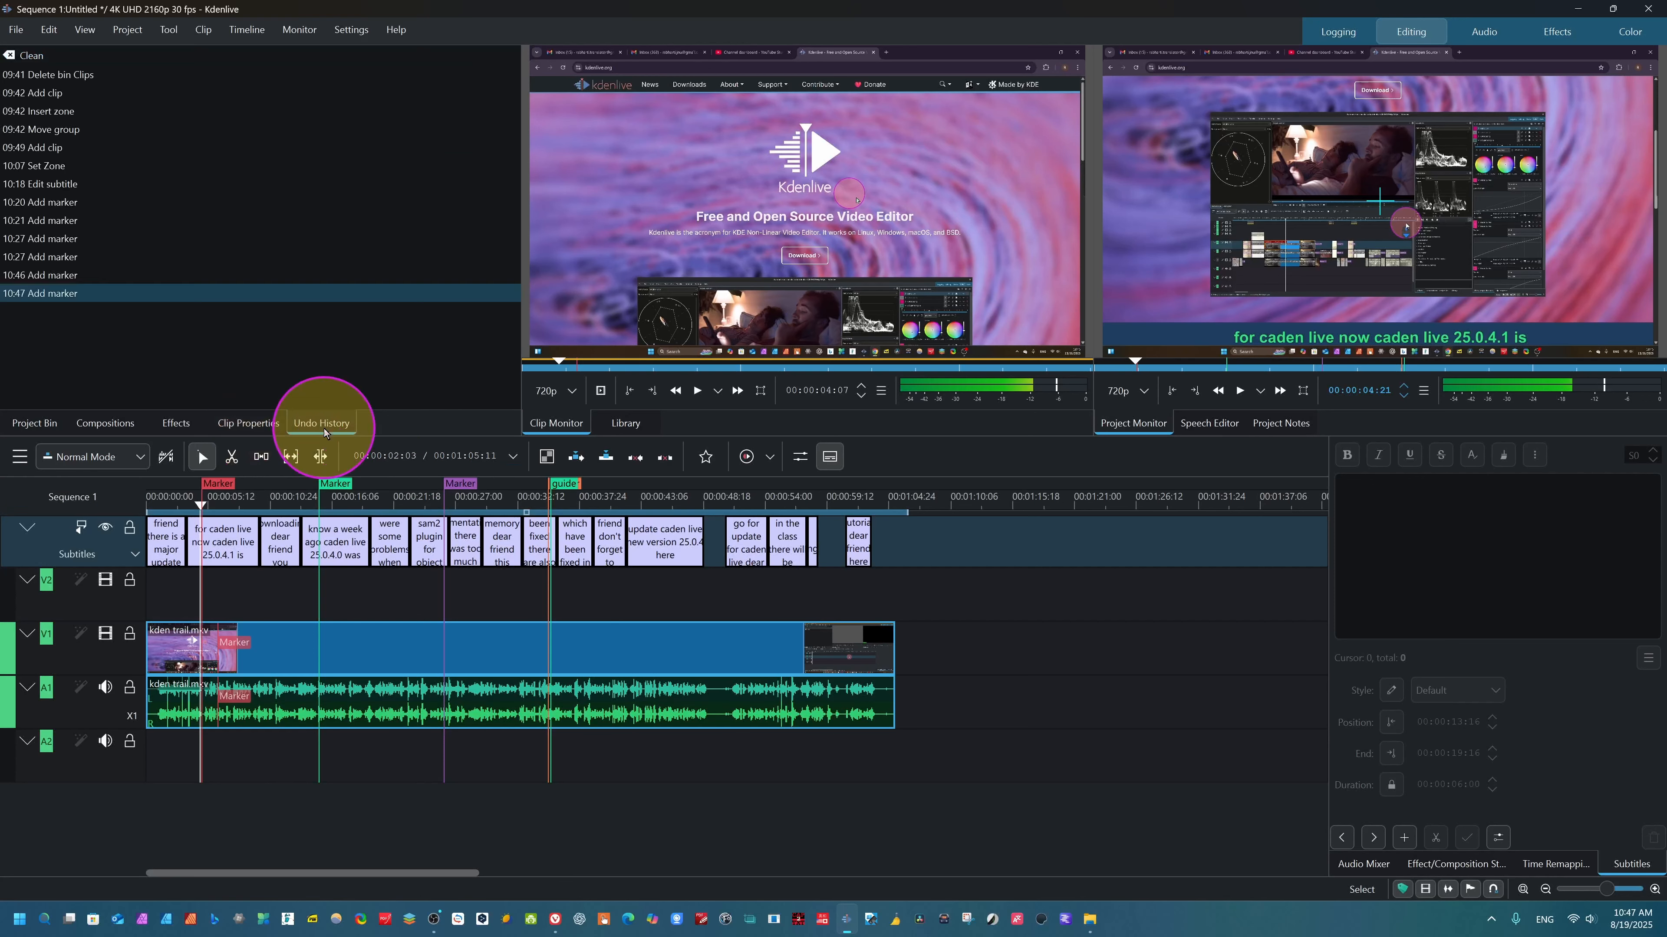
pyautogui.click(43, 293)
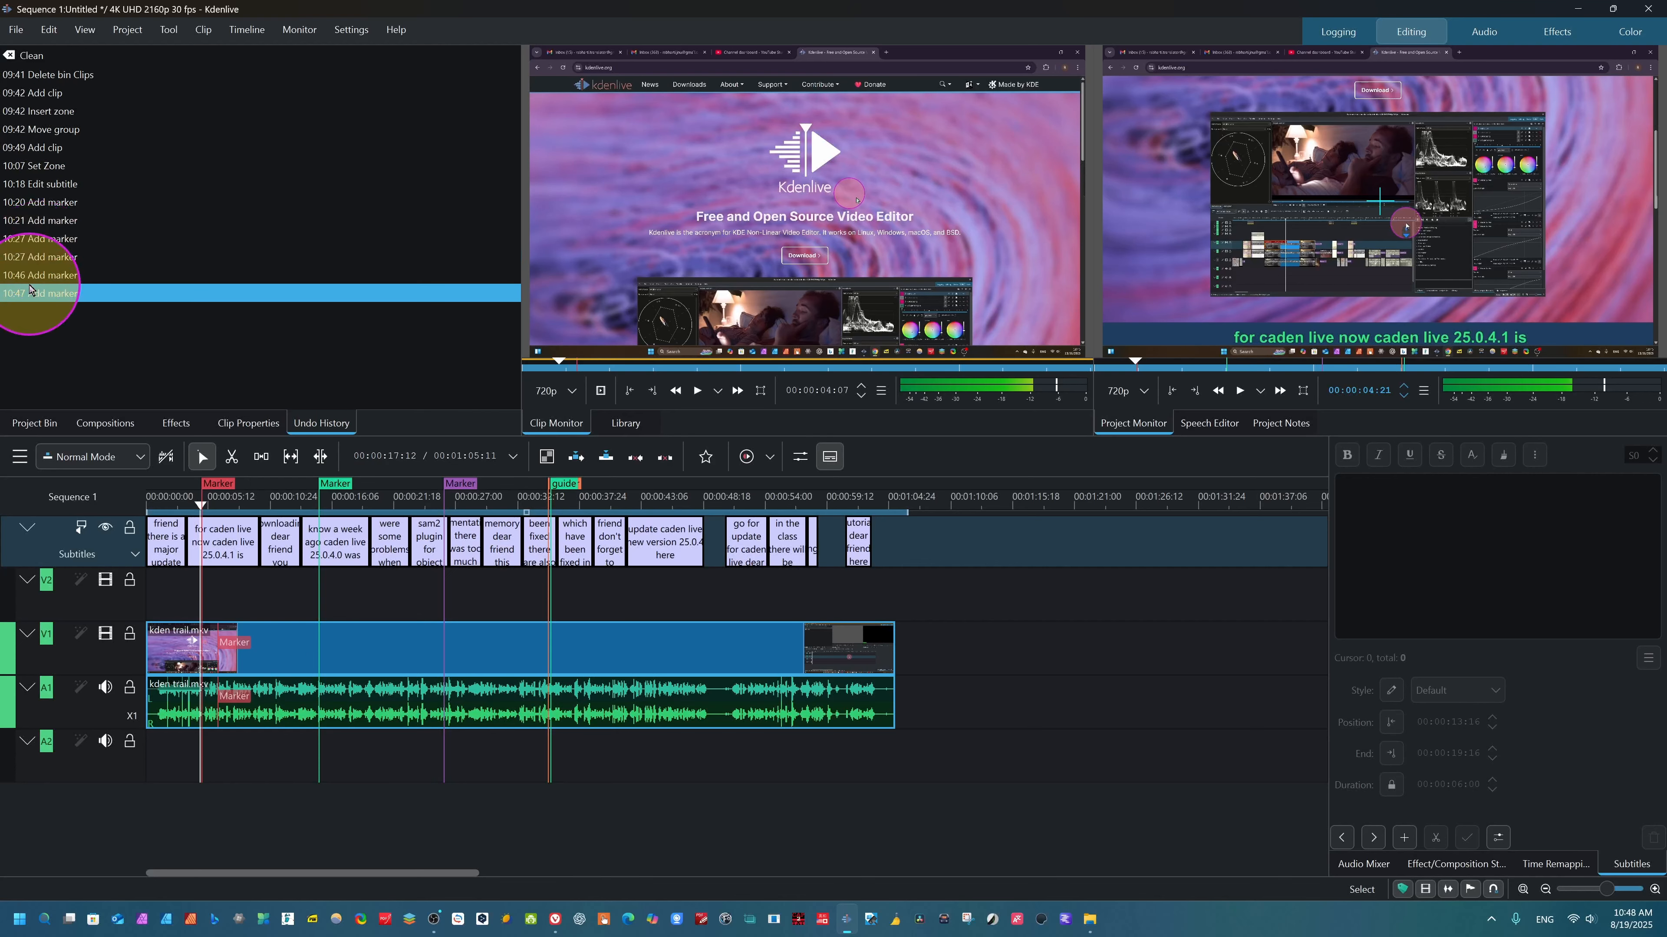
pyautogui.click(48, 222)
pyautogui.click(45, 238)
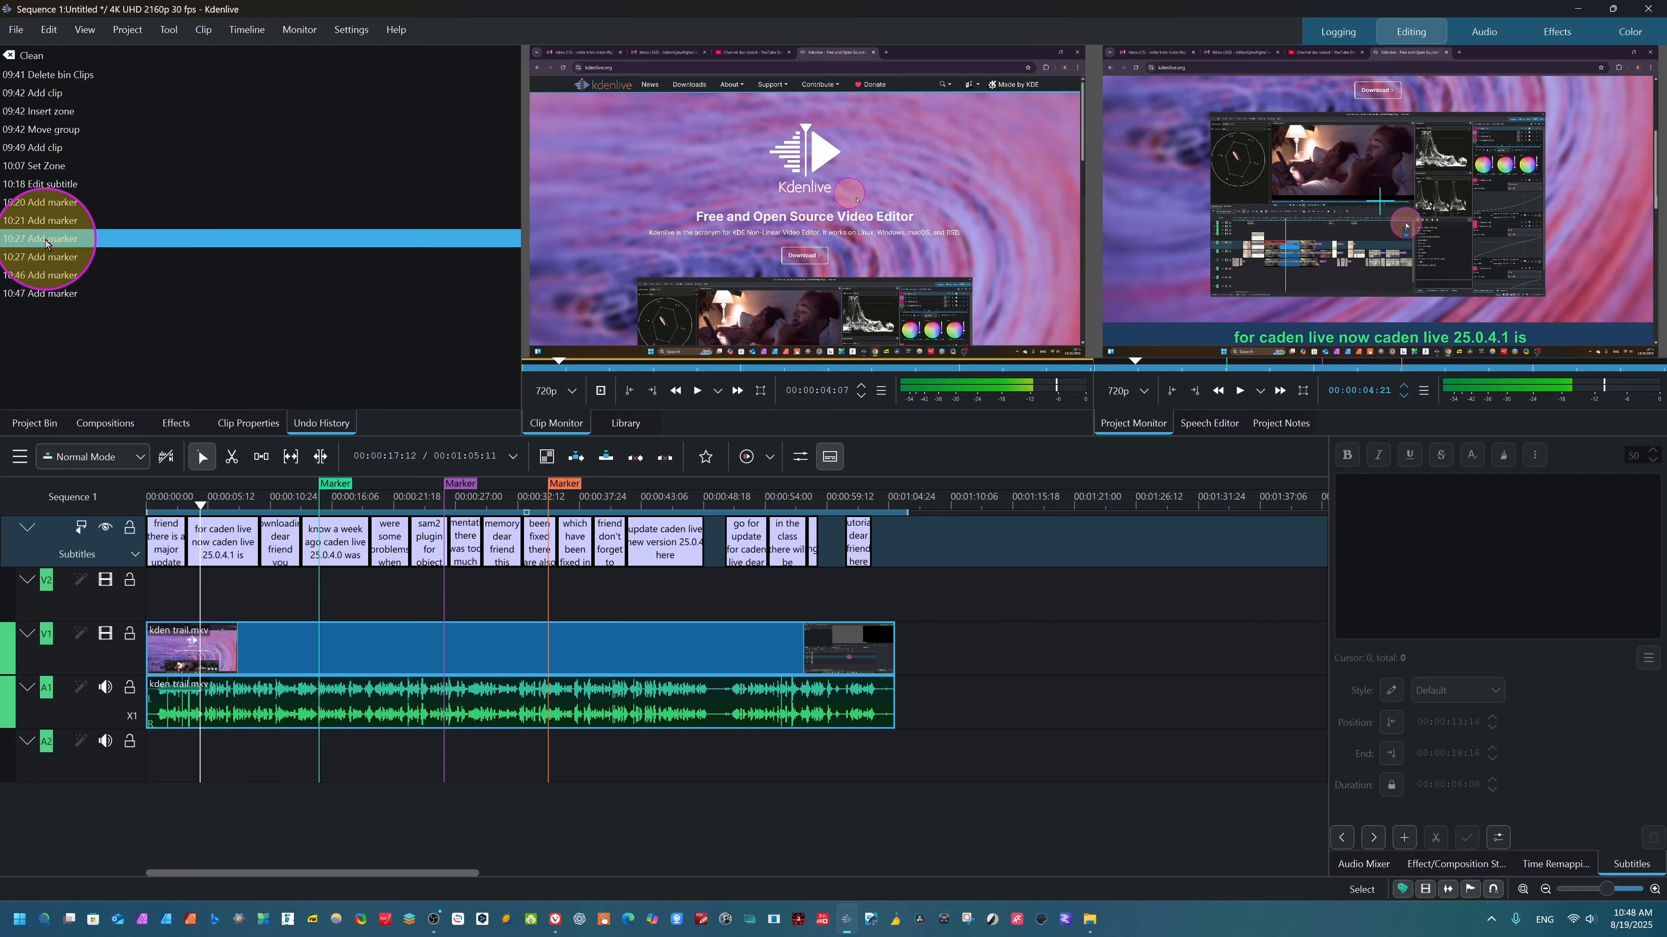
pyautogui.click(64, 259)
pyautogui.click(61, 280)
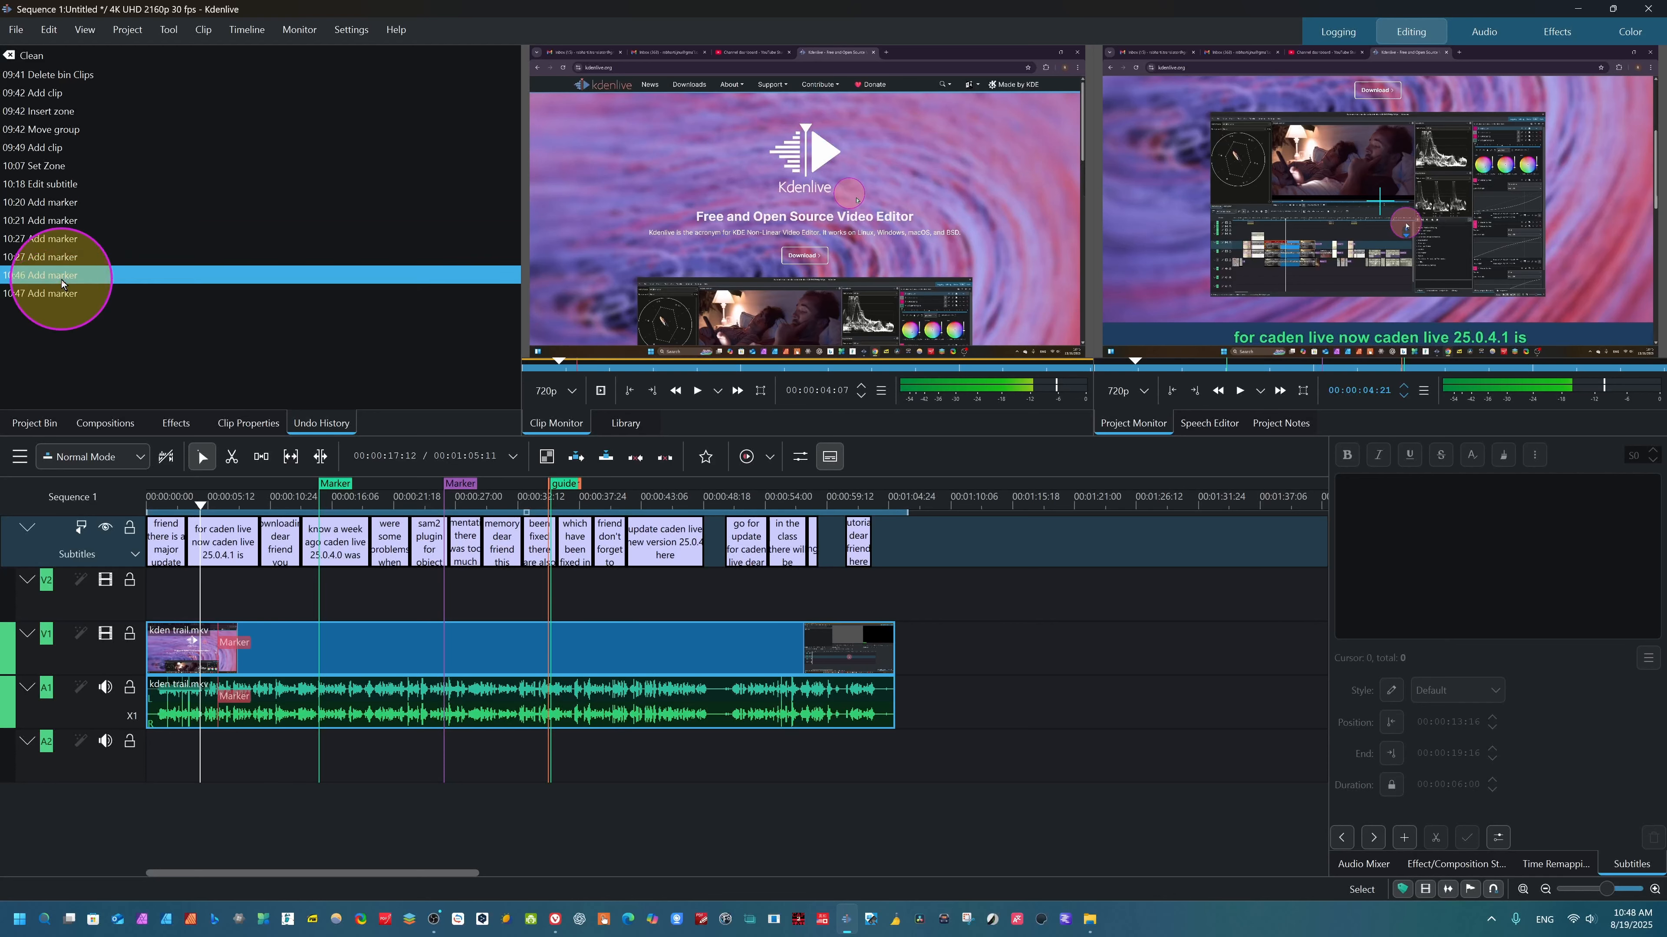
pyautogui.click(59, 293)
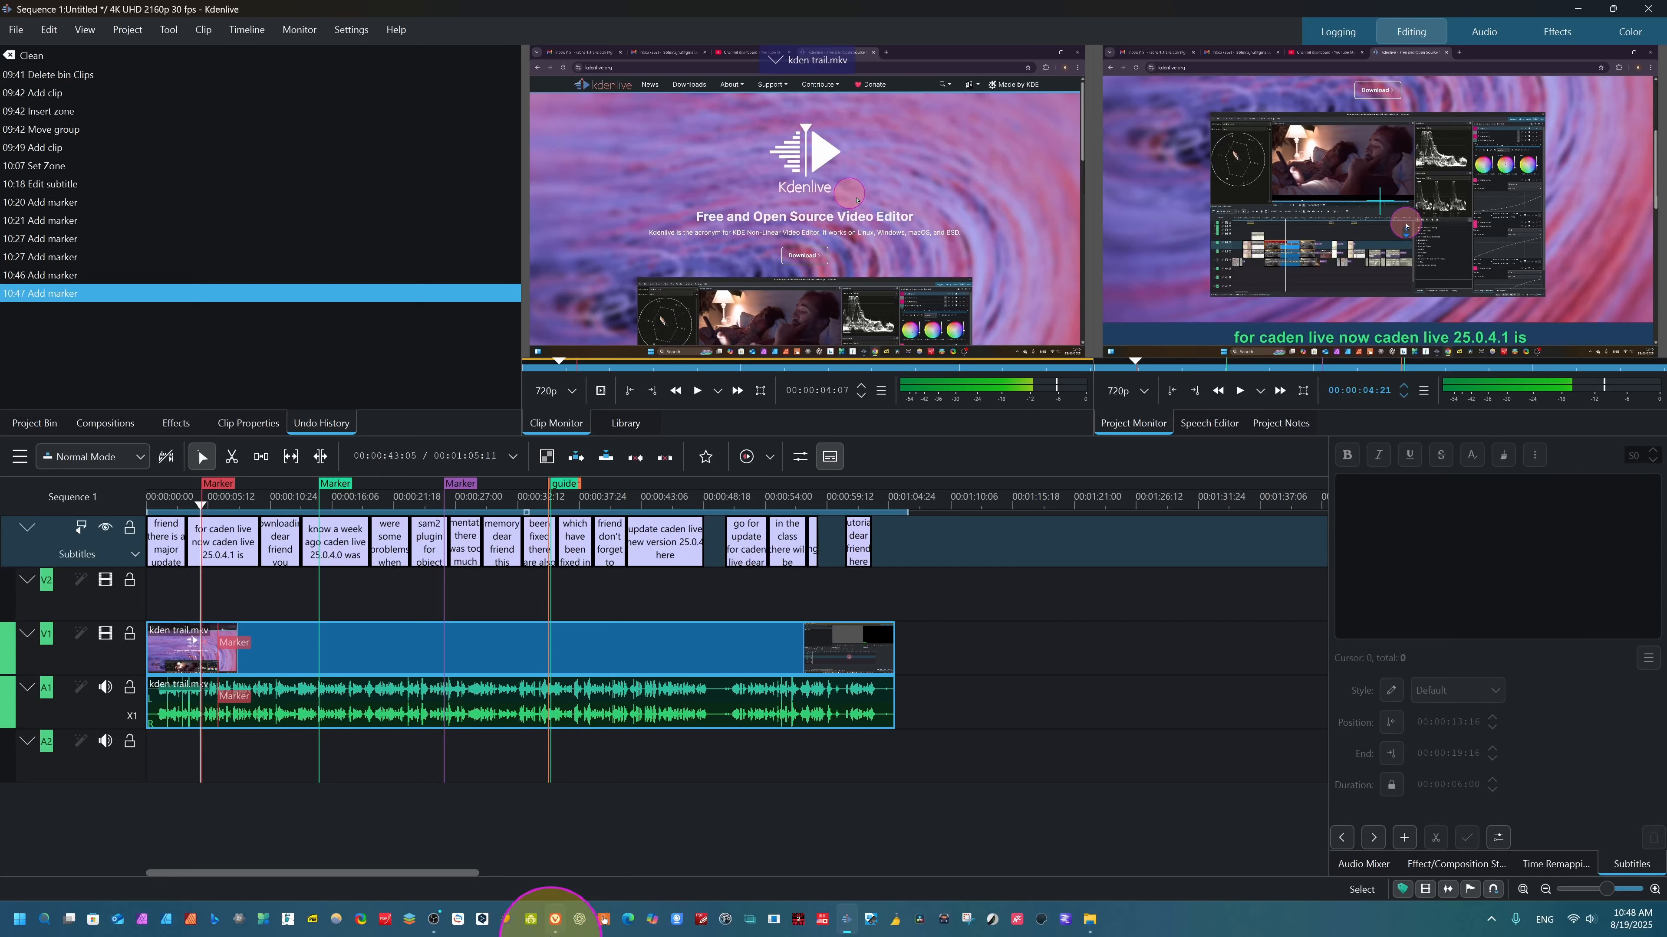
# - Switch to the browser and review the project notes and Monitors sections of the Kdenlive 25.08.0 release notes
pyautogui.click(555, 920)
pyautogui.scroll(-13, 597, 781)
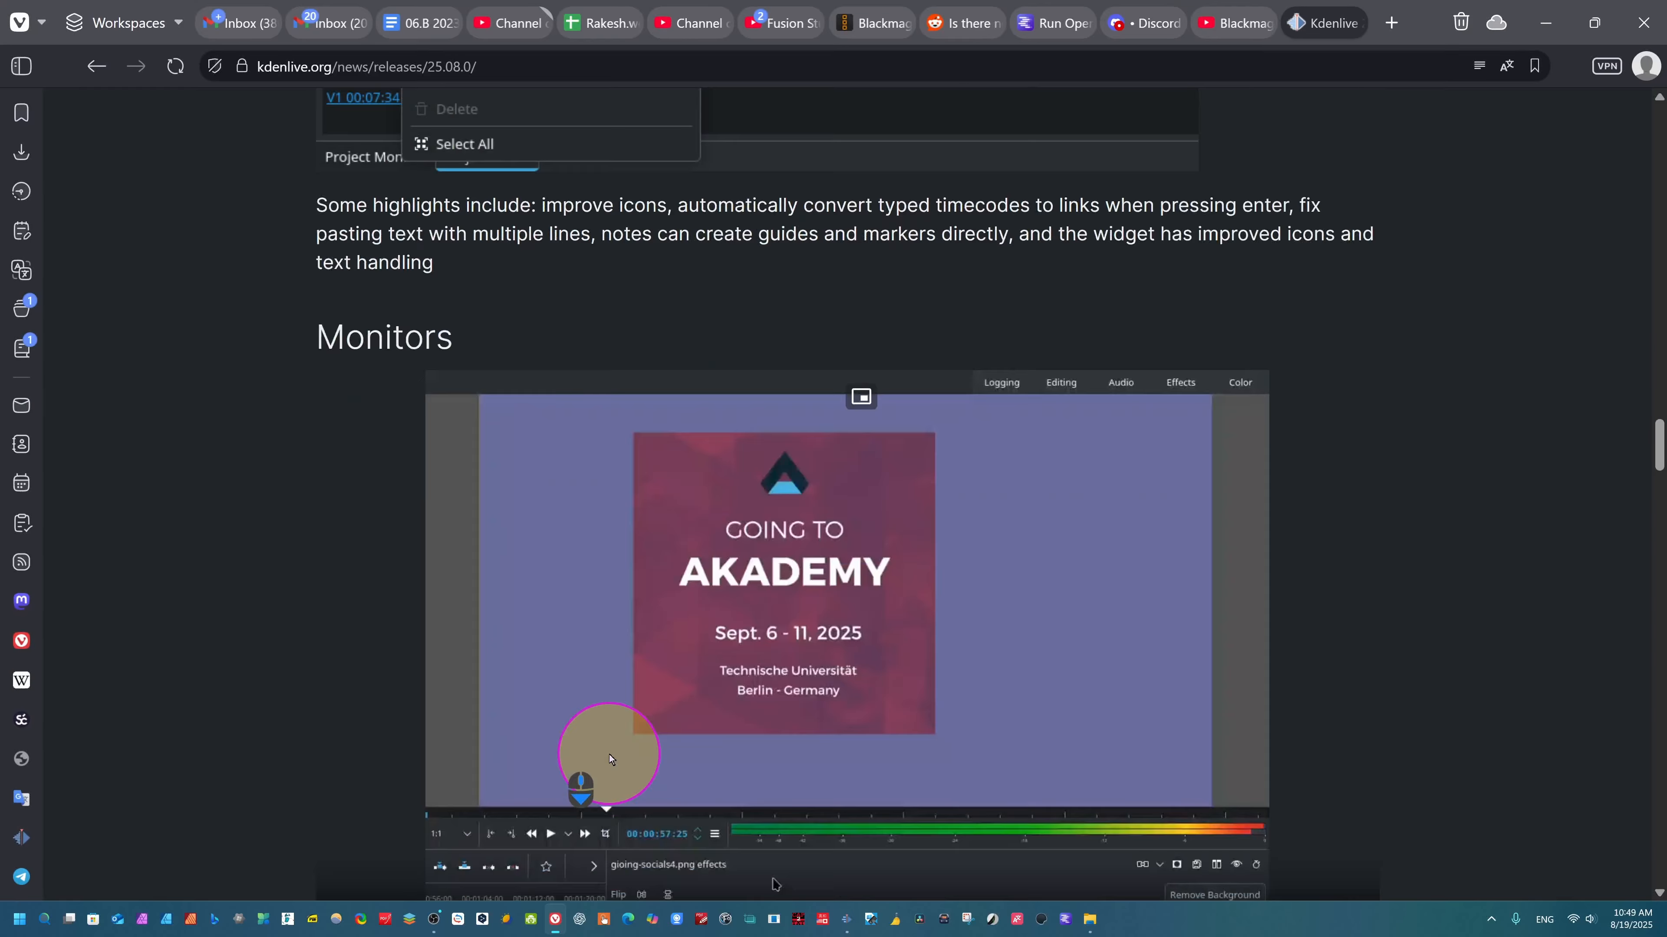
pyautogui.scroll(20, 610, 759)
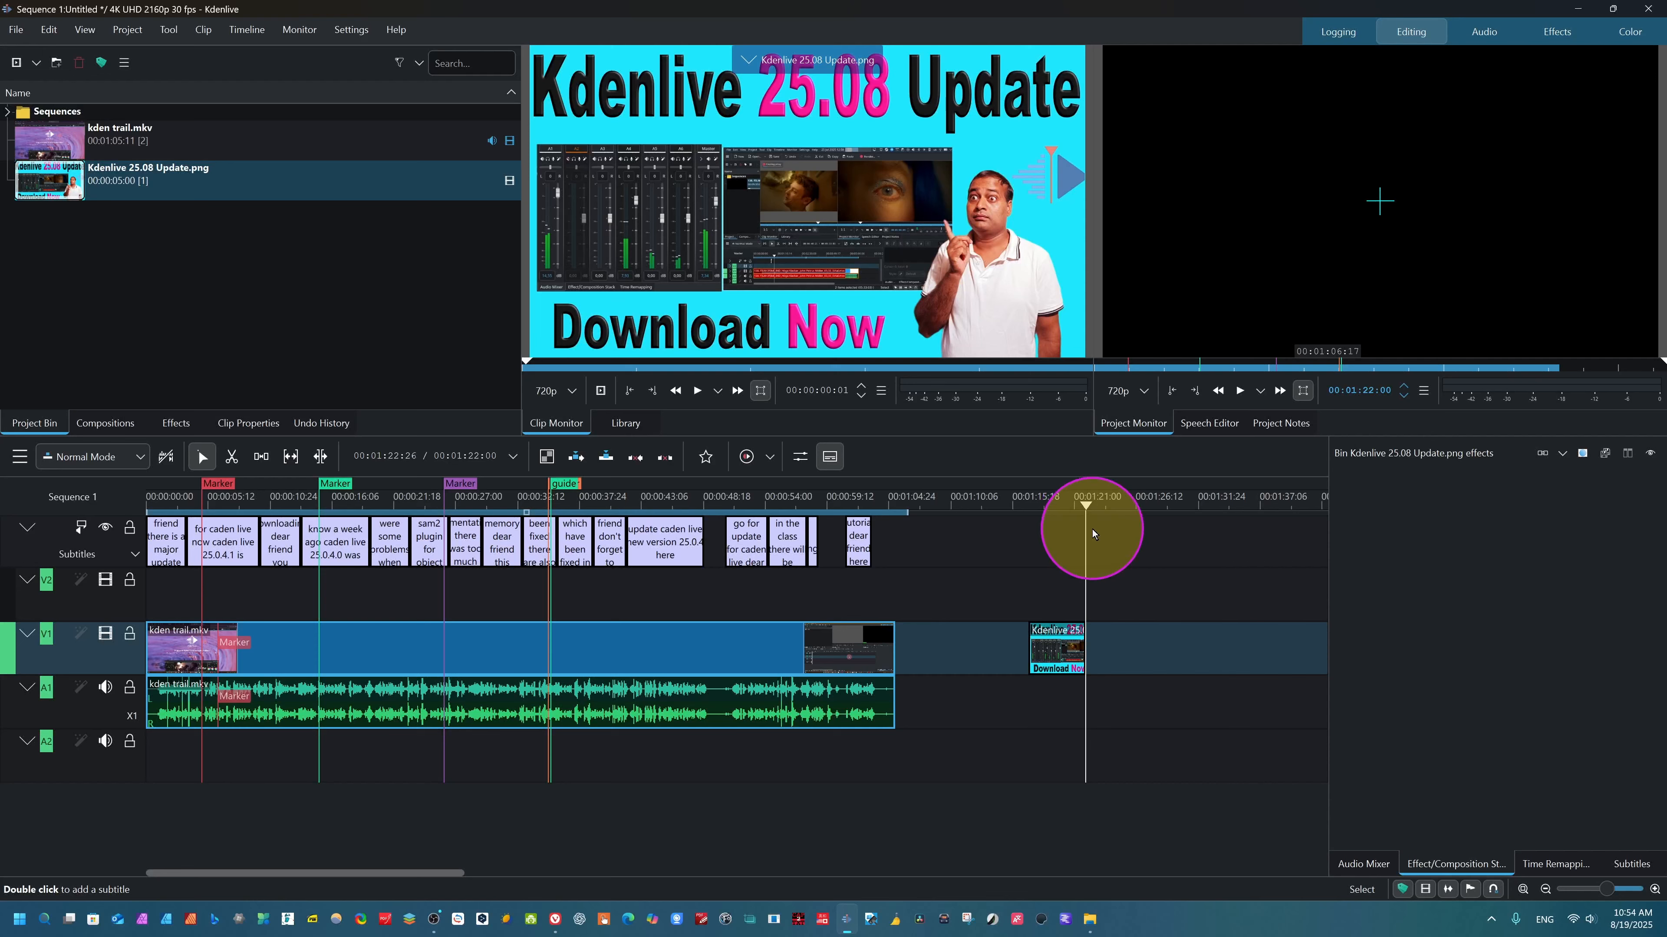
# - Apply the Transform effect to the Kdenlive 25.08 Update.png clip on track V1, with the playhead at 00:01:20:14
pyautogui.click(1068, 505)
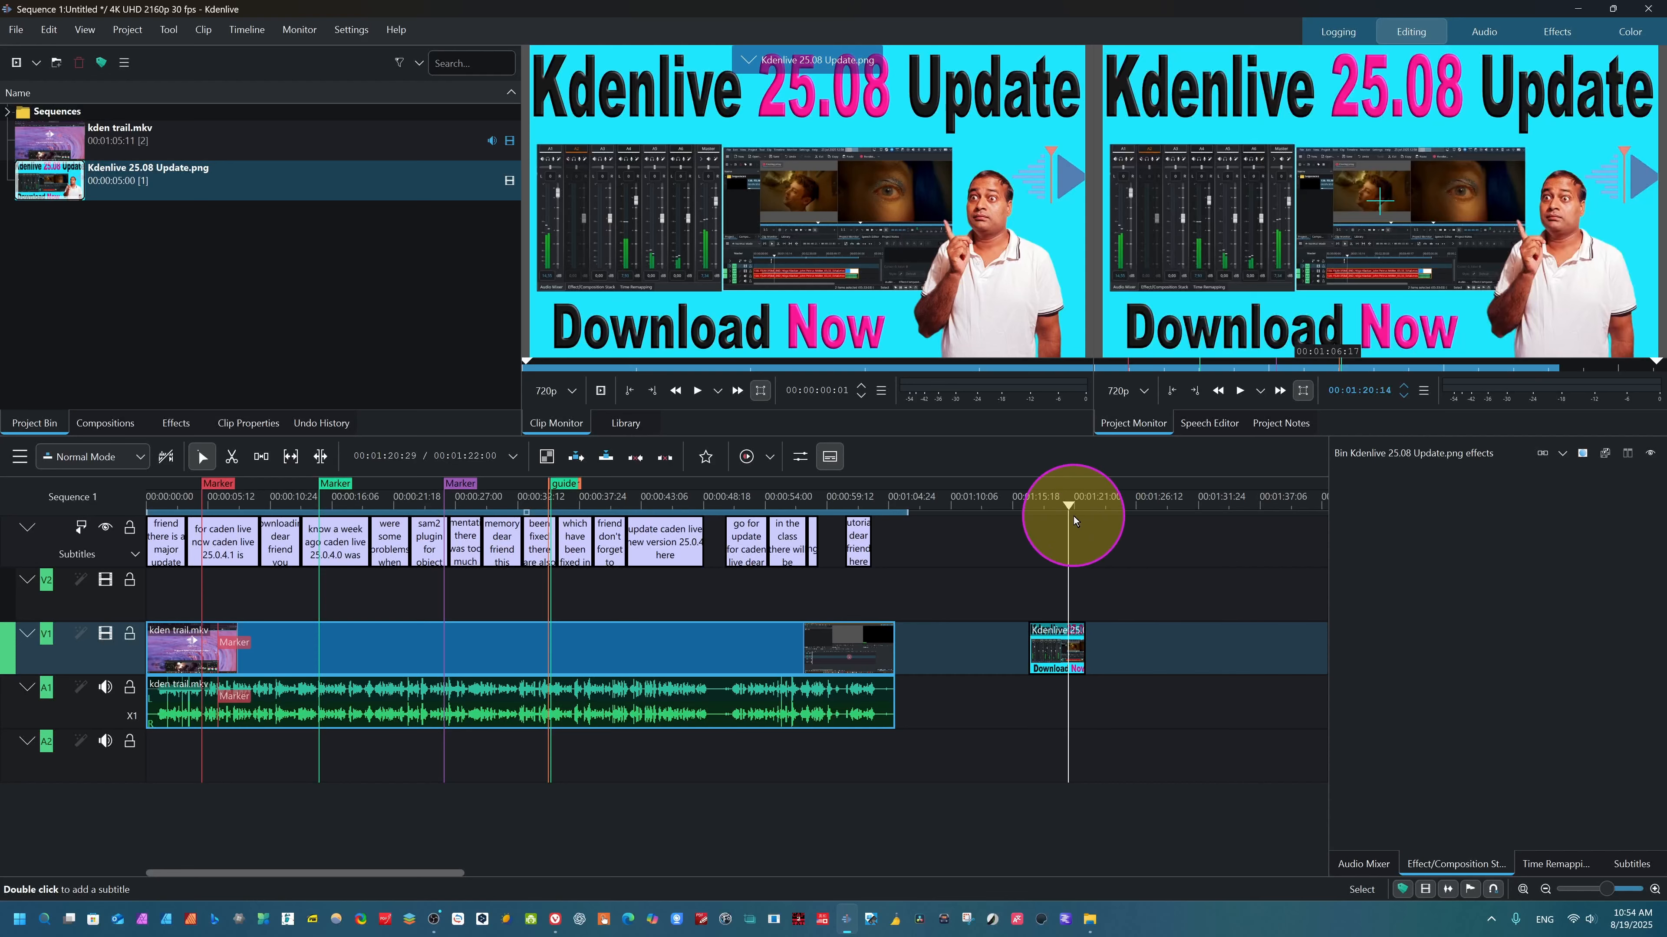
pyautogui.click(1057, 660)
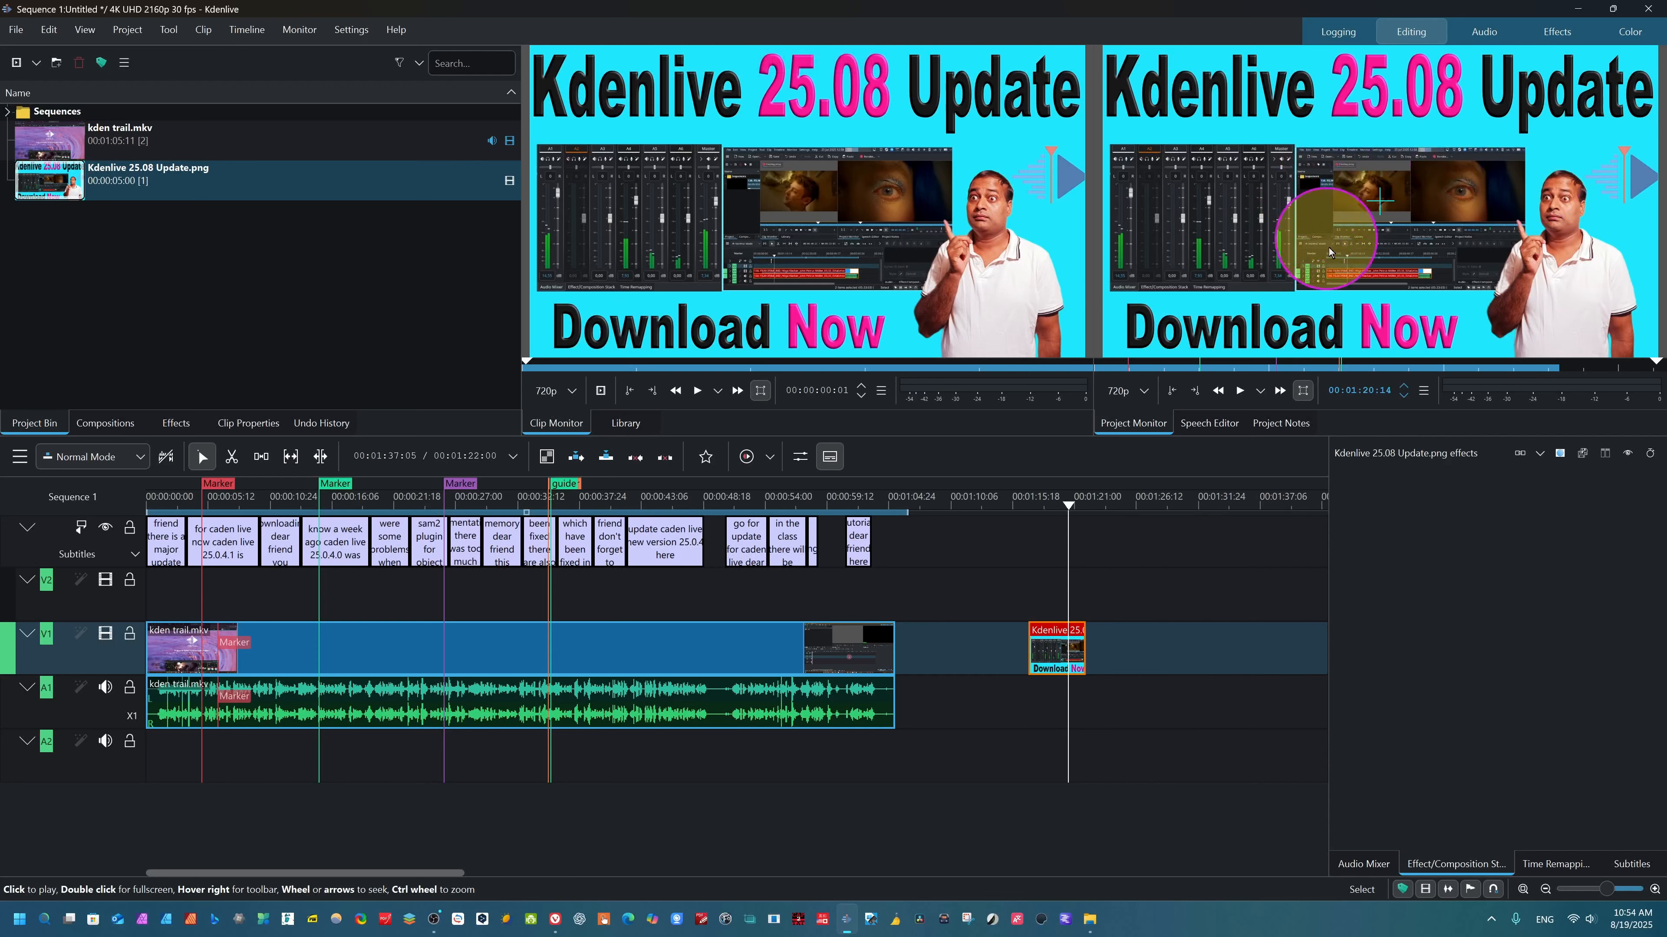
pyautogui.click(1052, 629)
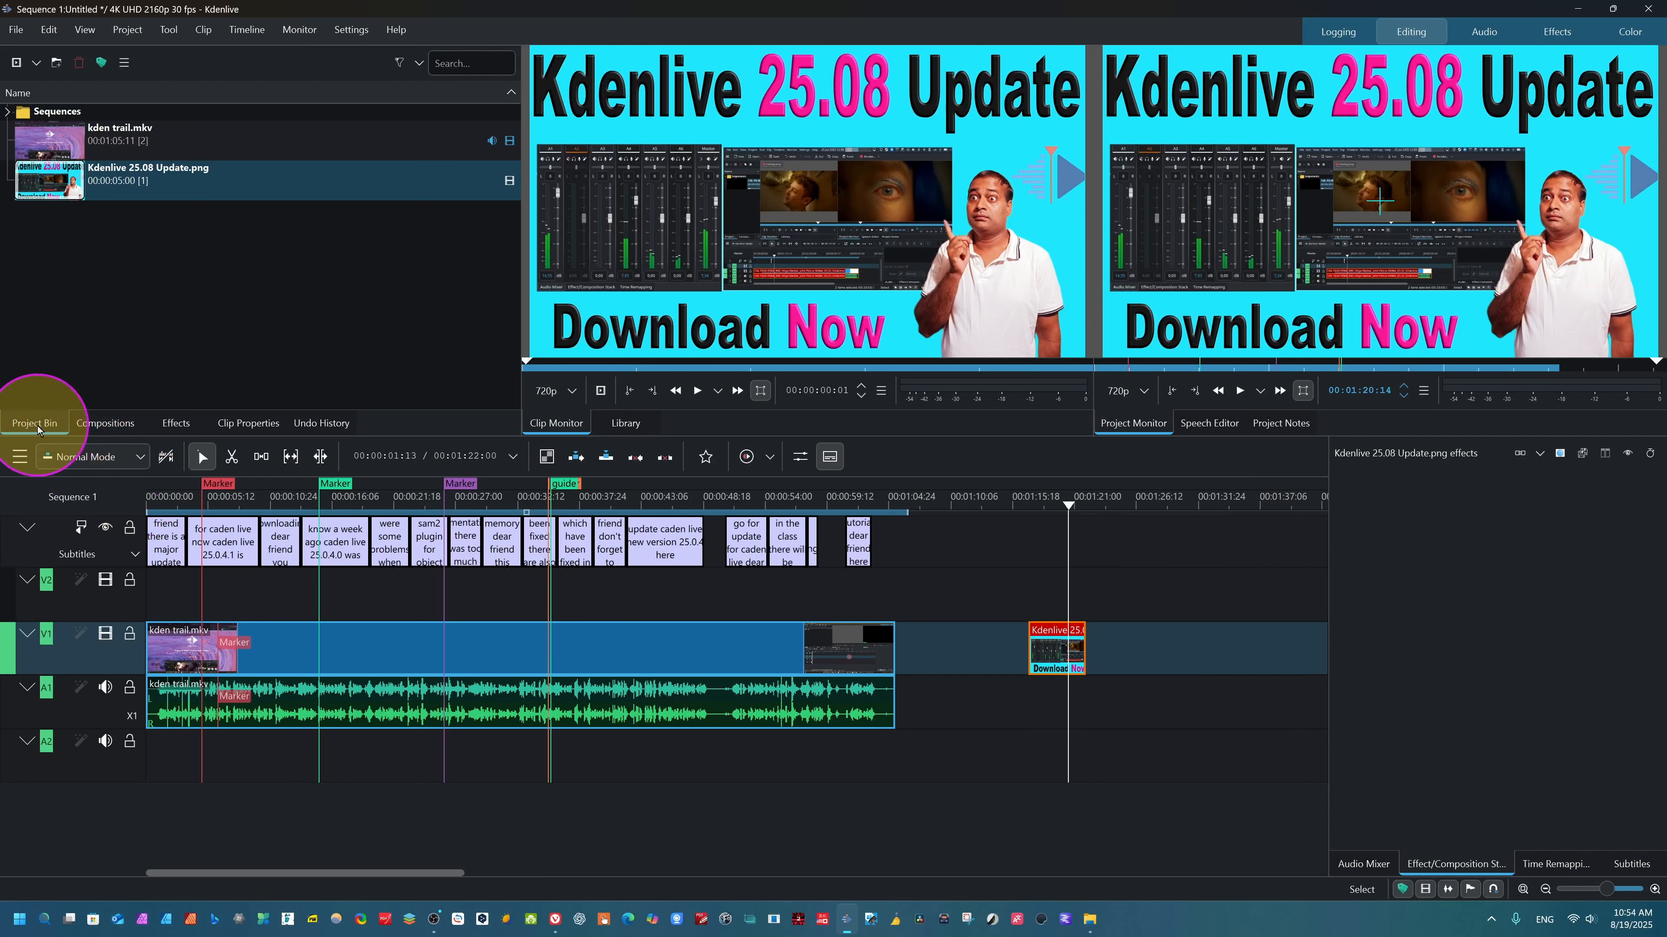
pyautogui.click(177, 423)
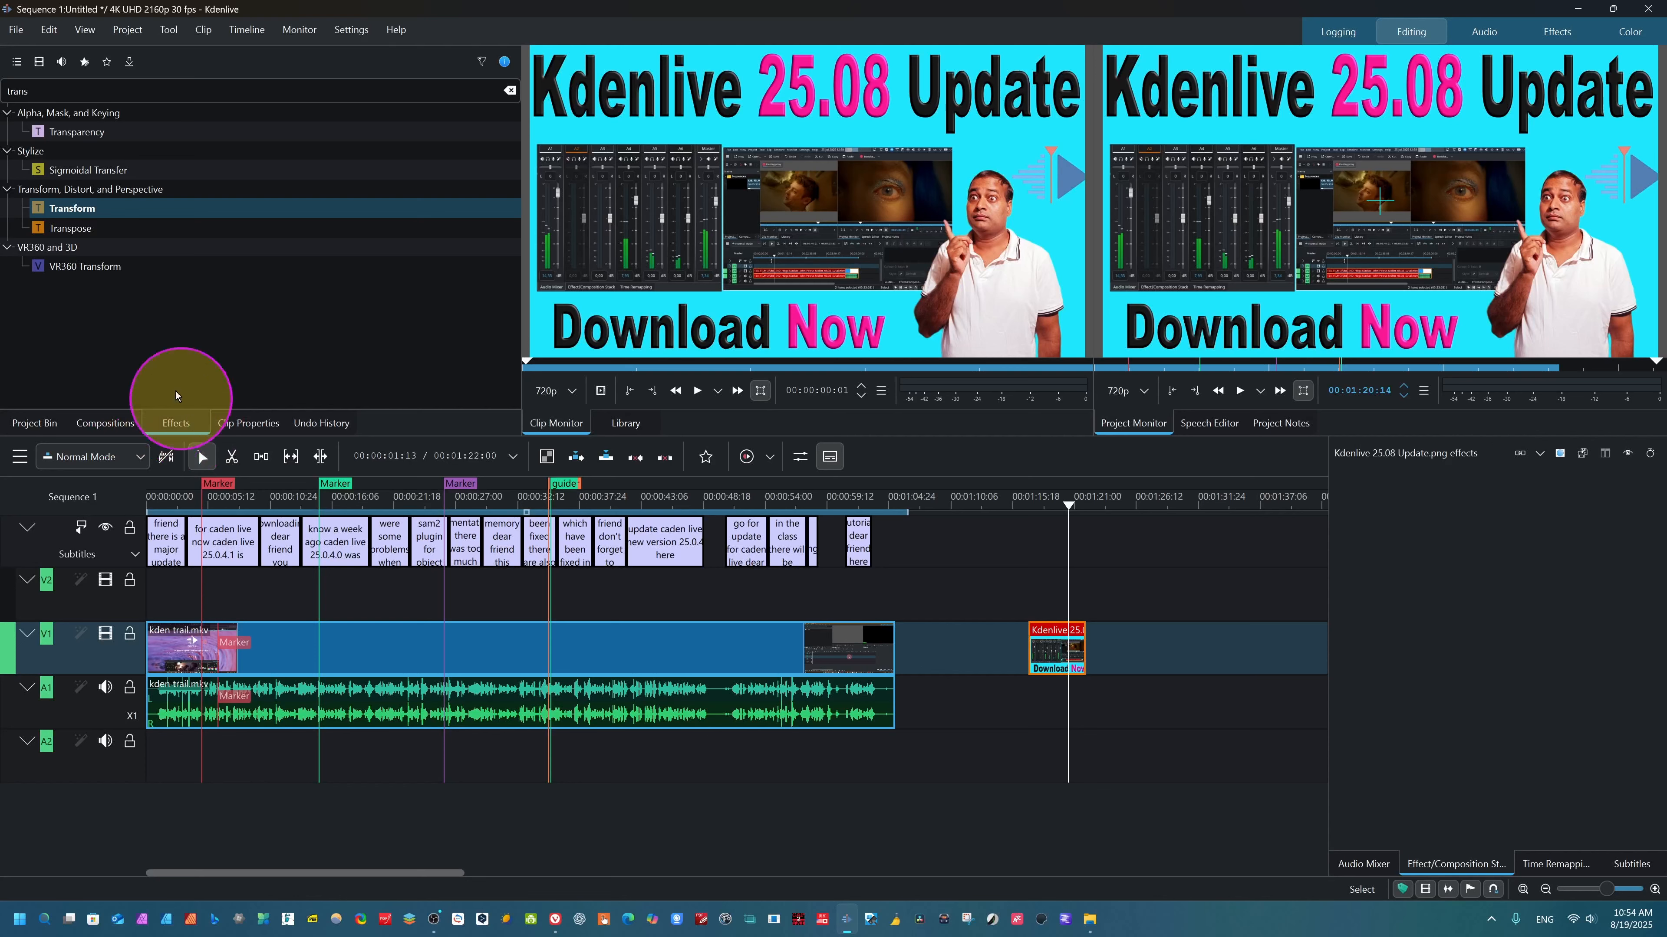
pyautogui.click(439, 93)
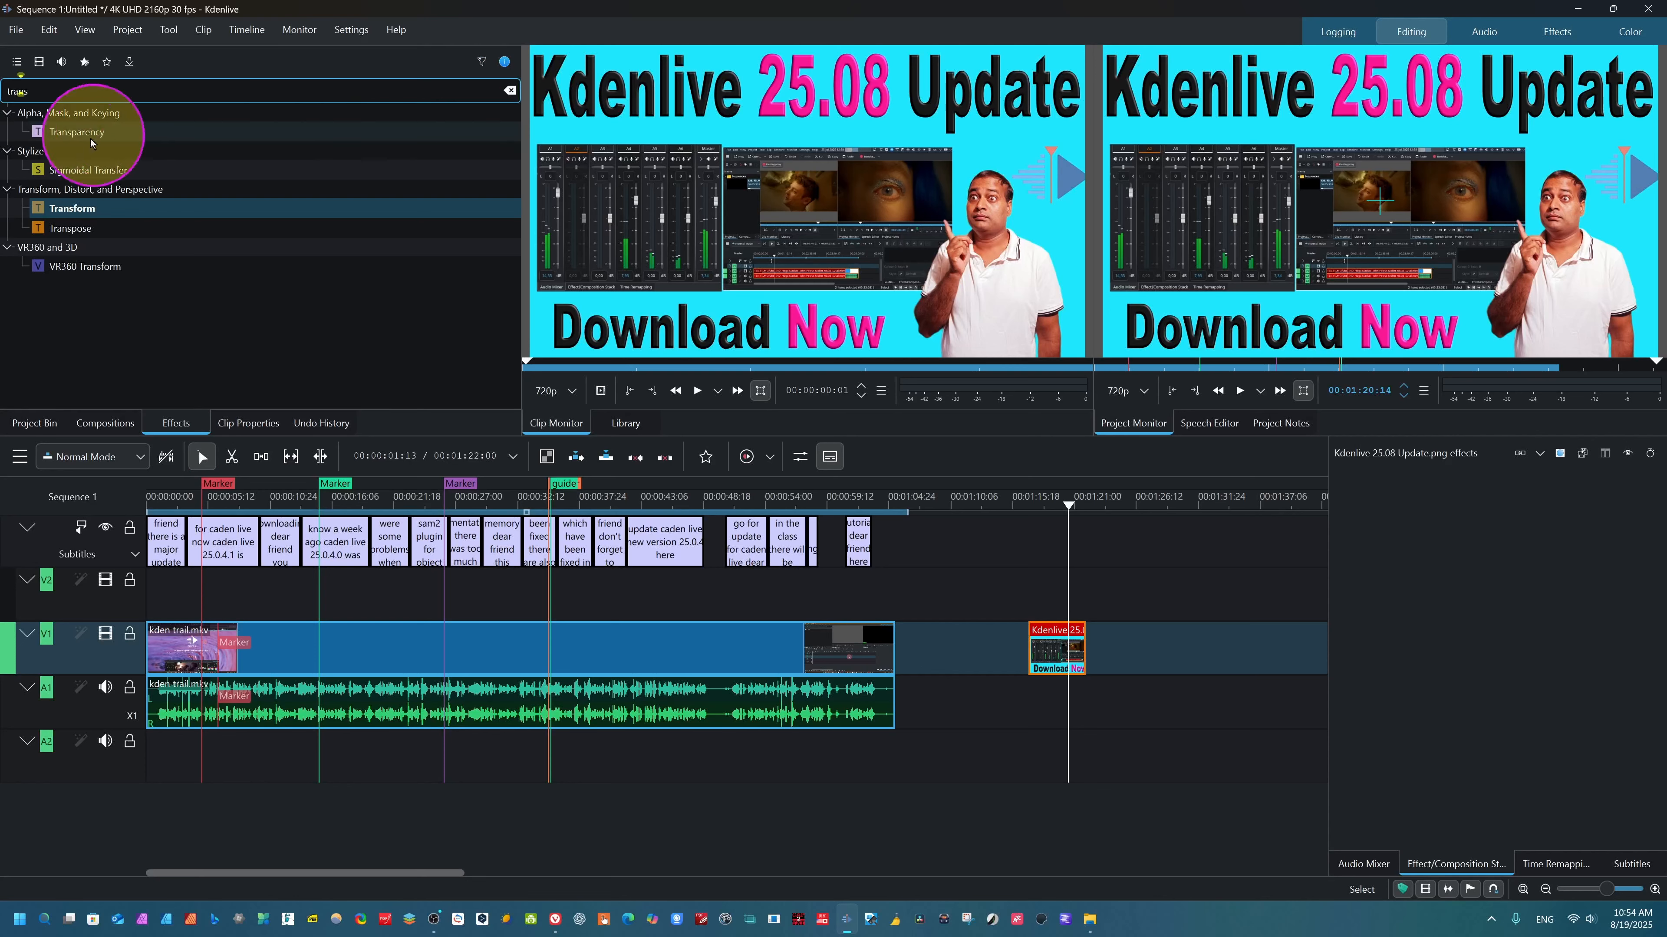
pyautogui.click(74, 208)
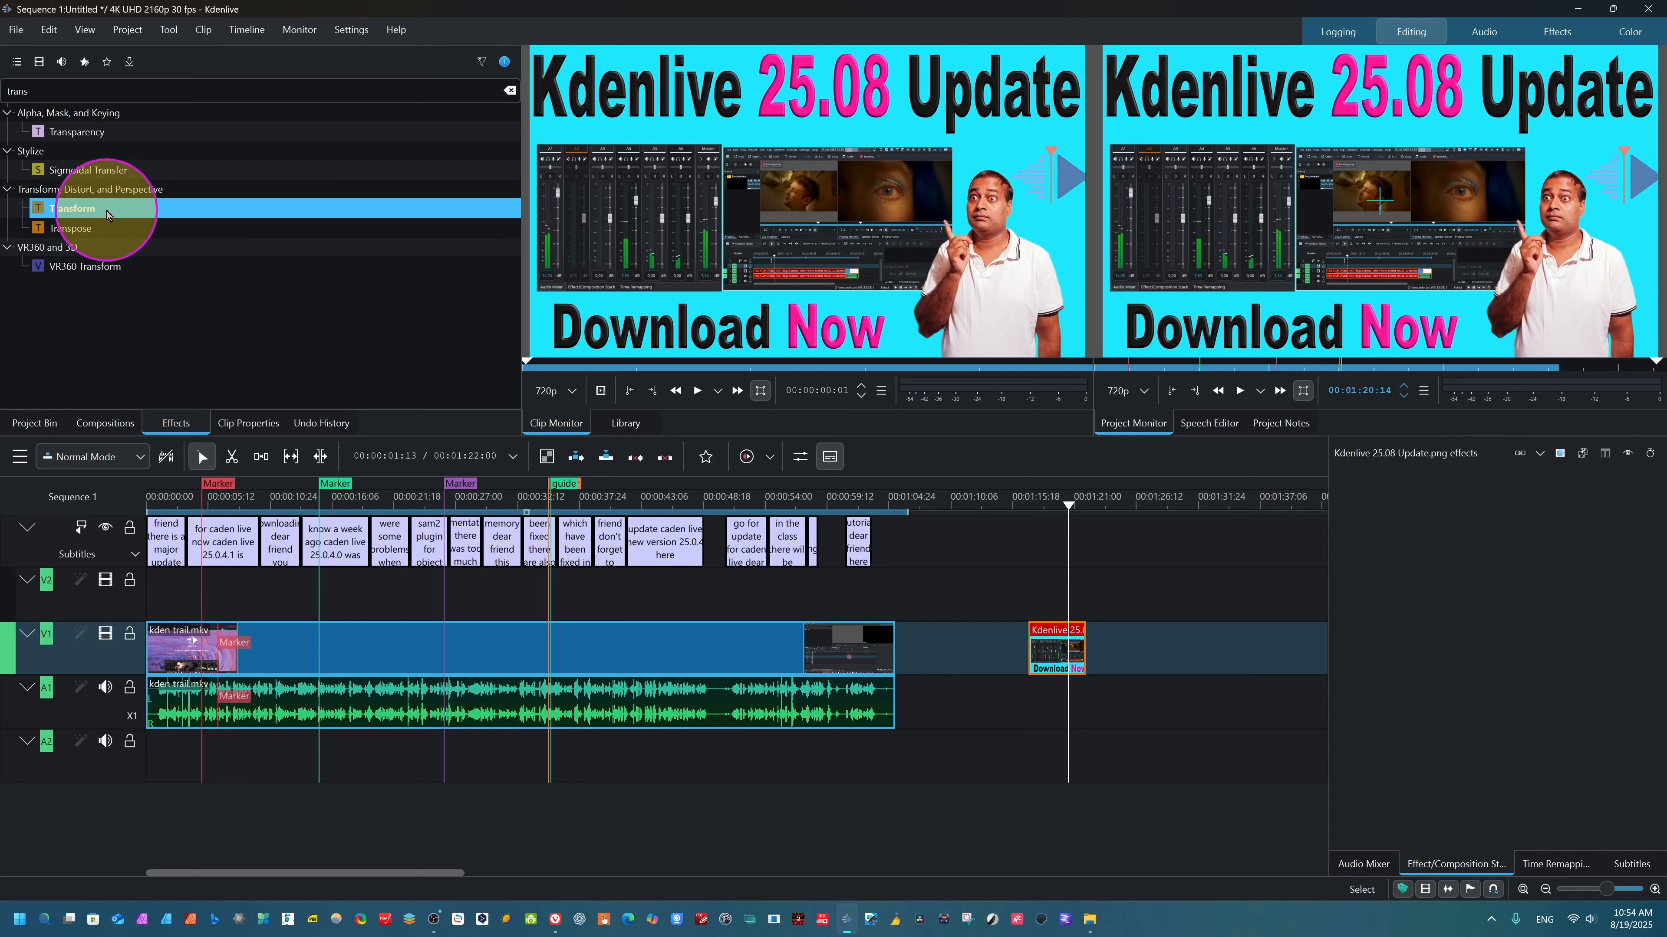
pyautogui.moveTo(74, 208); pyautogui.dragTo(1055, 661)
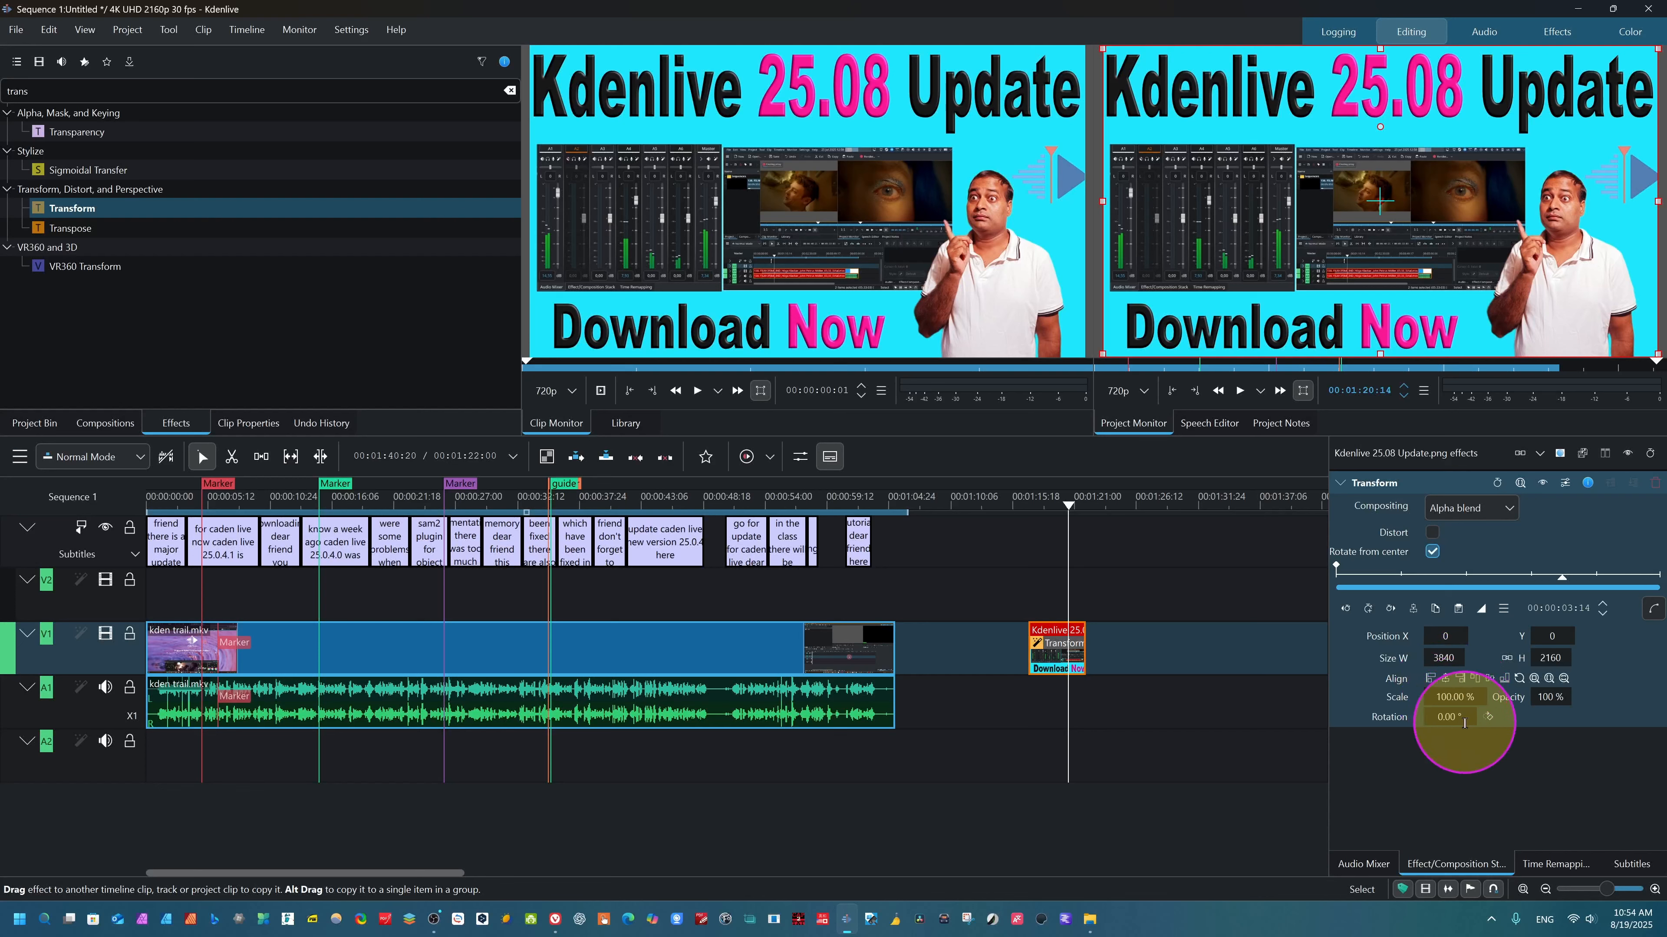
# - Scale the image clip down to about 63.89 % and rotate it about 4.73° directly in the project monitor
pyautogui.click(1451, 696)
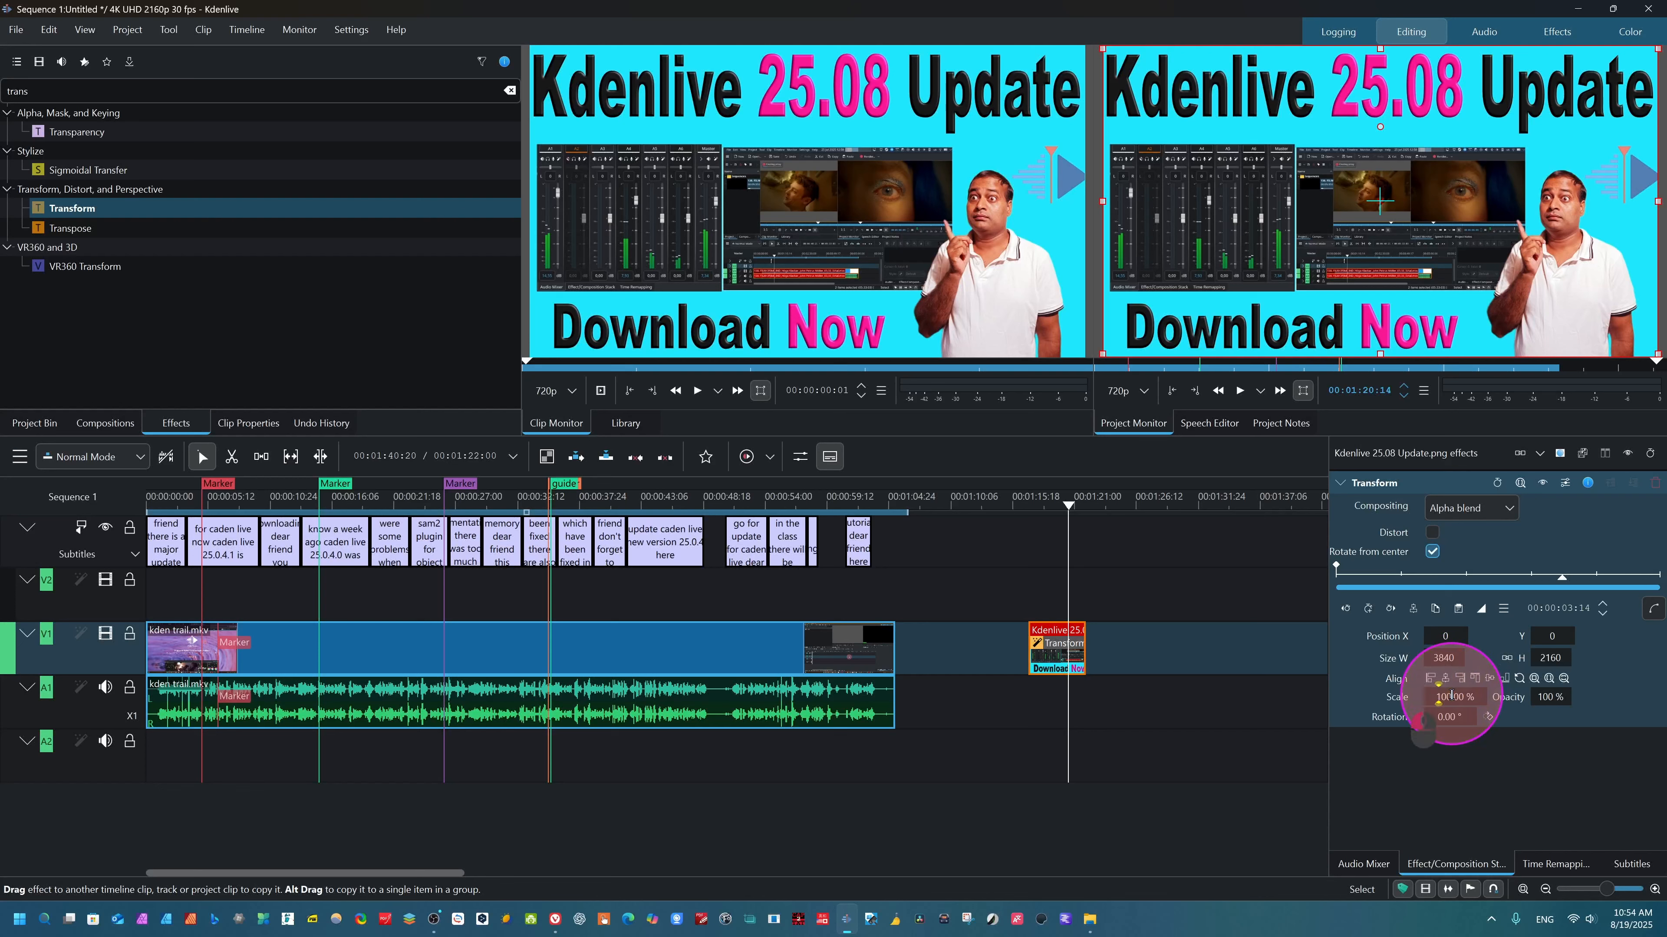
pyautogui.moveTo(1438, 701); pyautogui.dragTo(1435, 702)
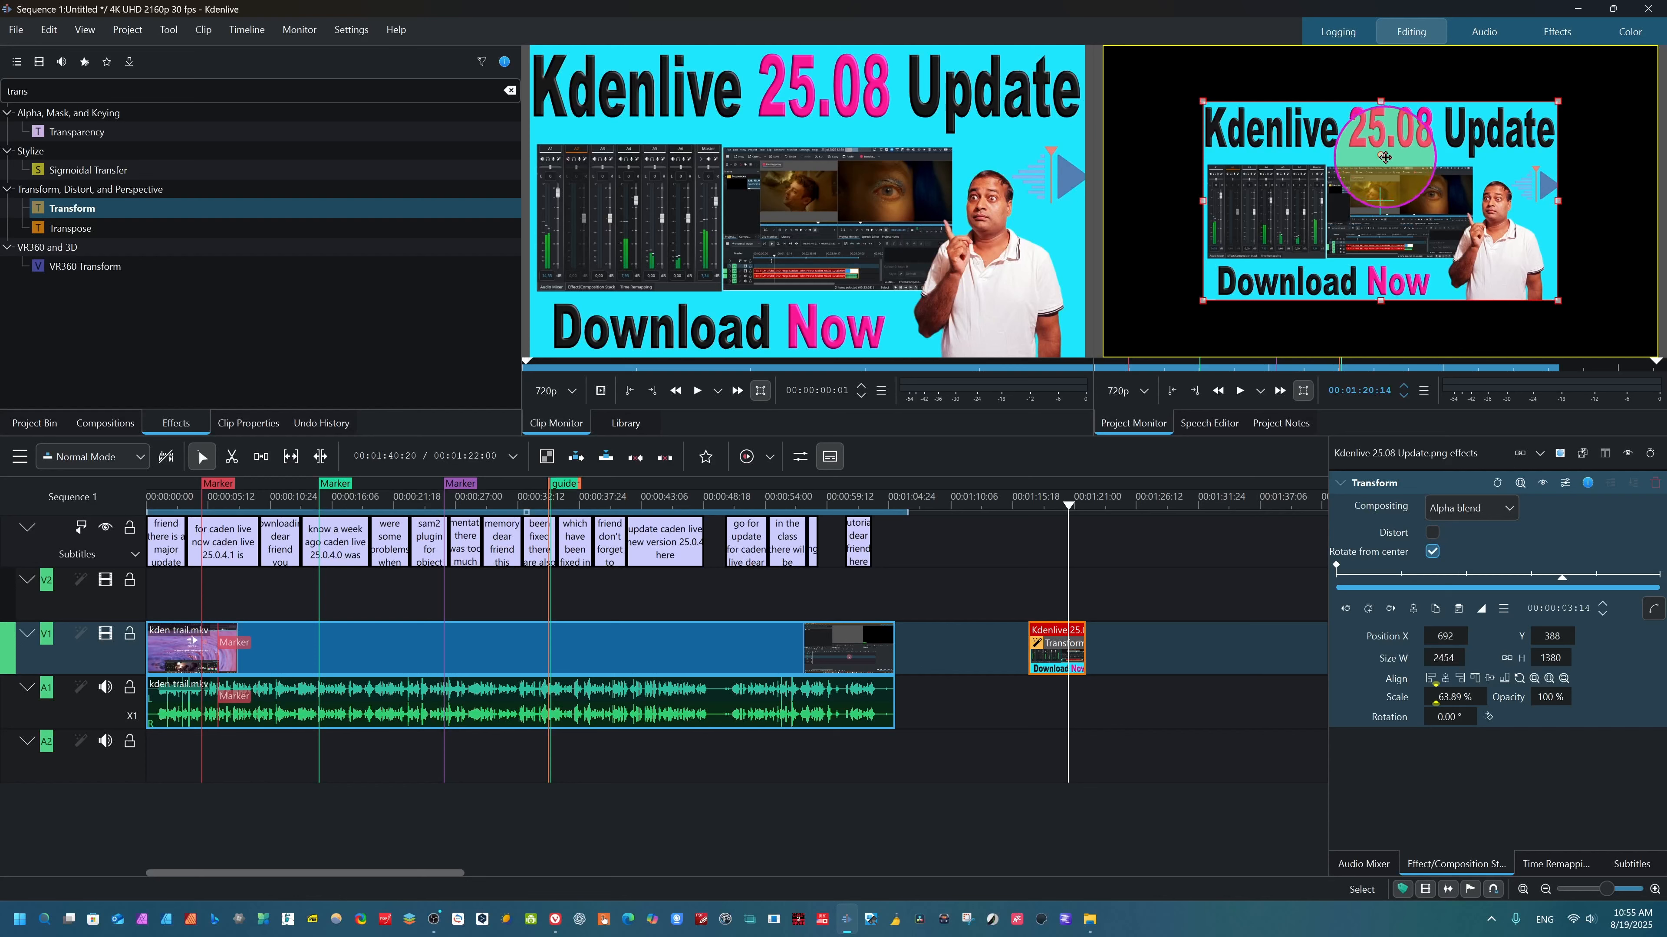
pyautogui.press('ctrl')
pyautogui.press('ctrl')
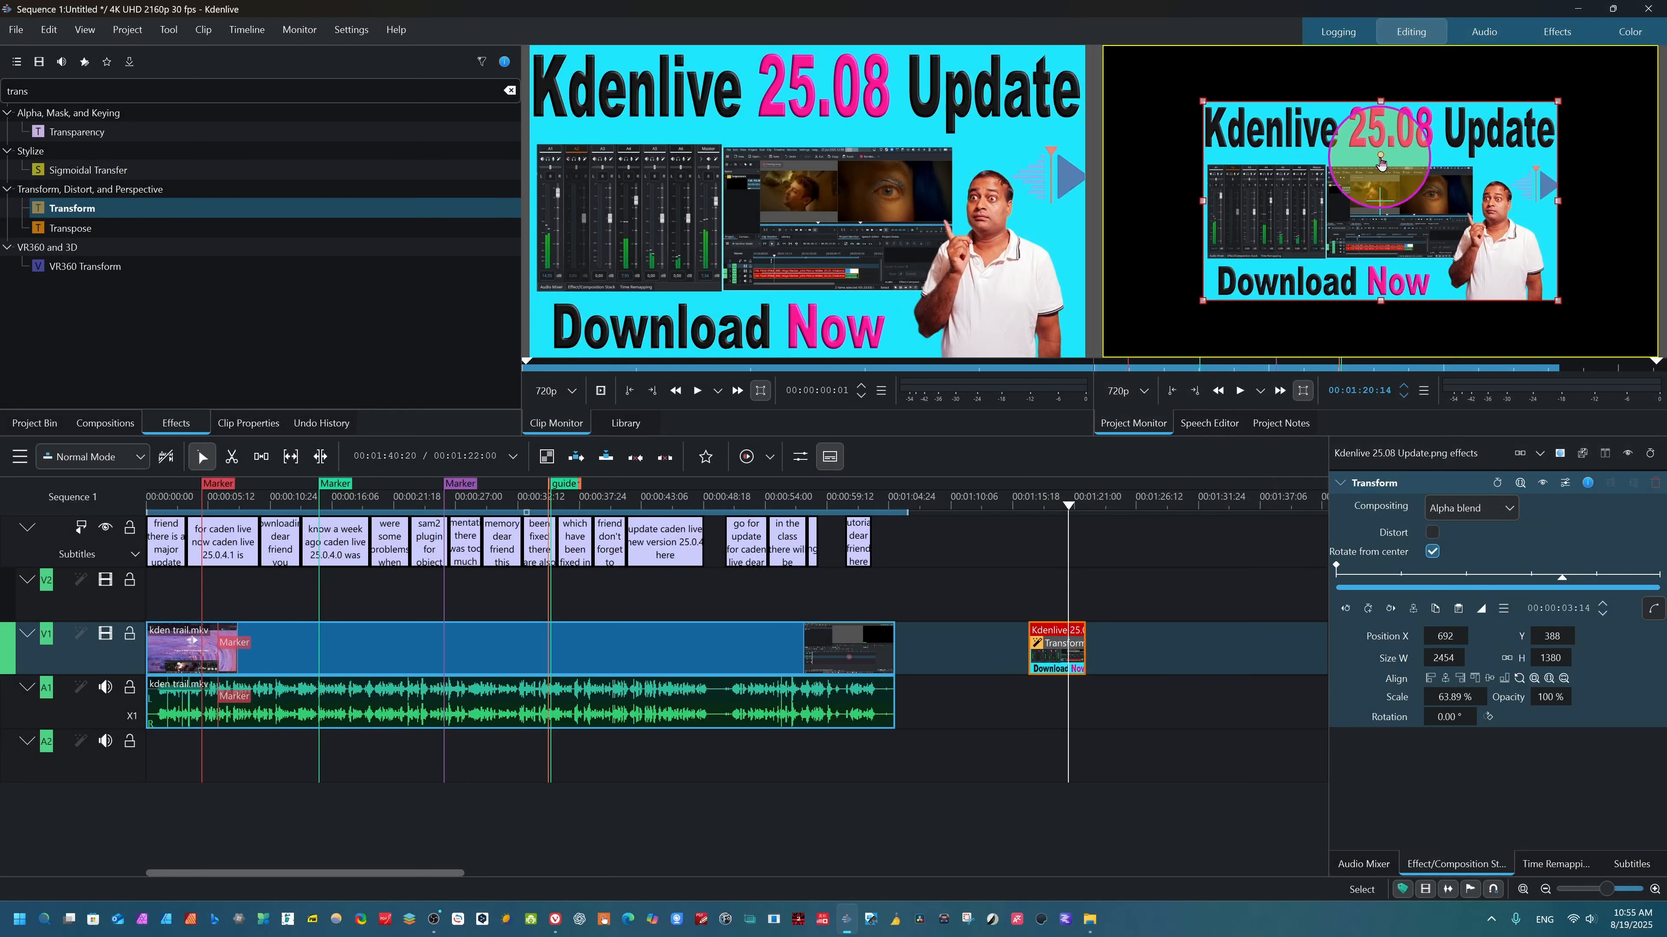
pyautogui.moveTo(1381, 163)
pyautogui.mouseDown()
pyautogui.moveTo(1403, 170)
pyautogui.moveTo(1345, 187)
pyautogui.moveTo(1404, 178)
pyautogui.moveTo(1370, 200)
pyautogui.moveTo(1396, 200)
pyautogui.moveTo(1415, 173)
pyautogui.moveTo(1382, 179)
pyautogui.mouseUp()
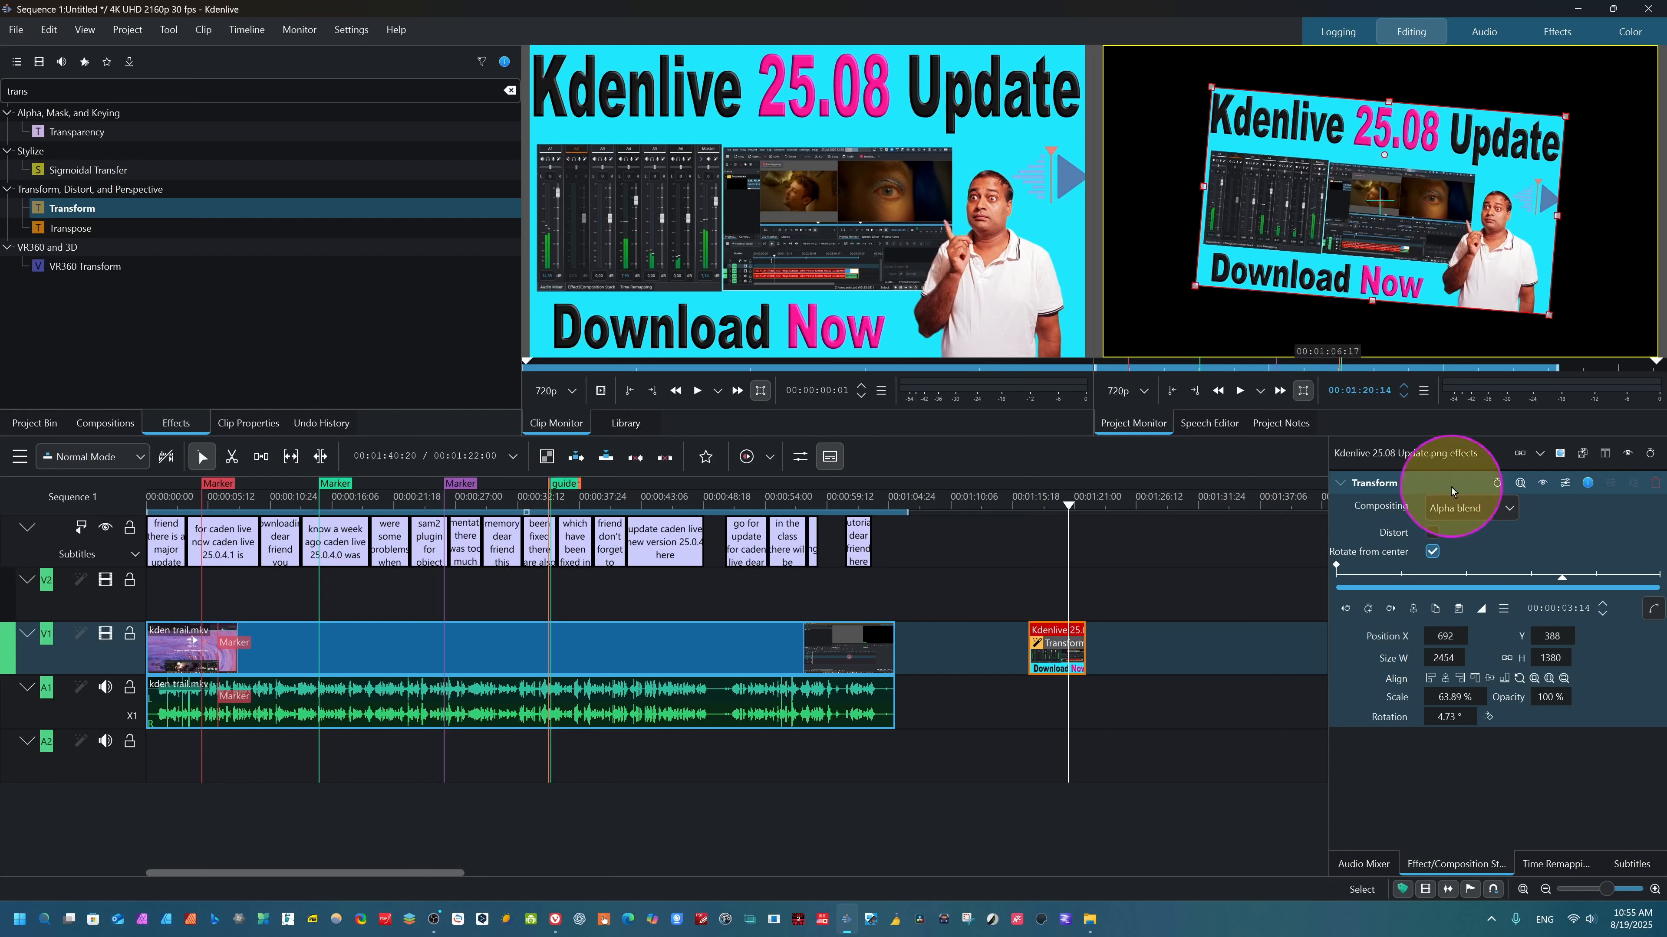
# - Add a Transform keyframe near the start of the image clip on V1, with the playhead at 00:01:17:08
pyautogui.moveTo(1064, 520); pyautogui.dragTo(1032, 515)
pyautogui.click(1077, 631)
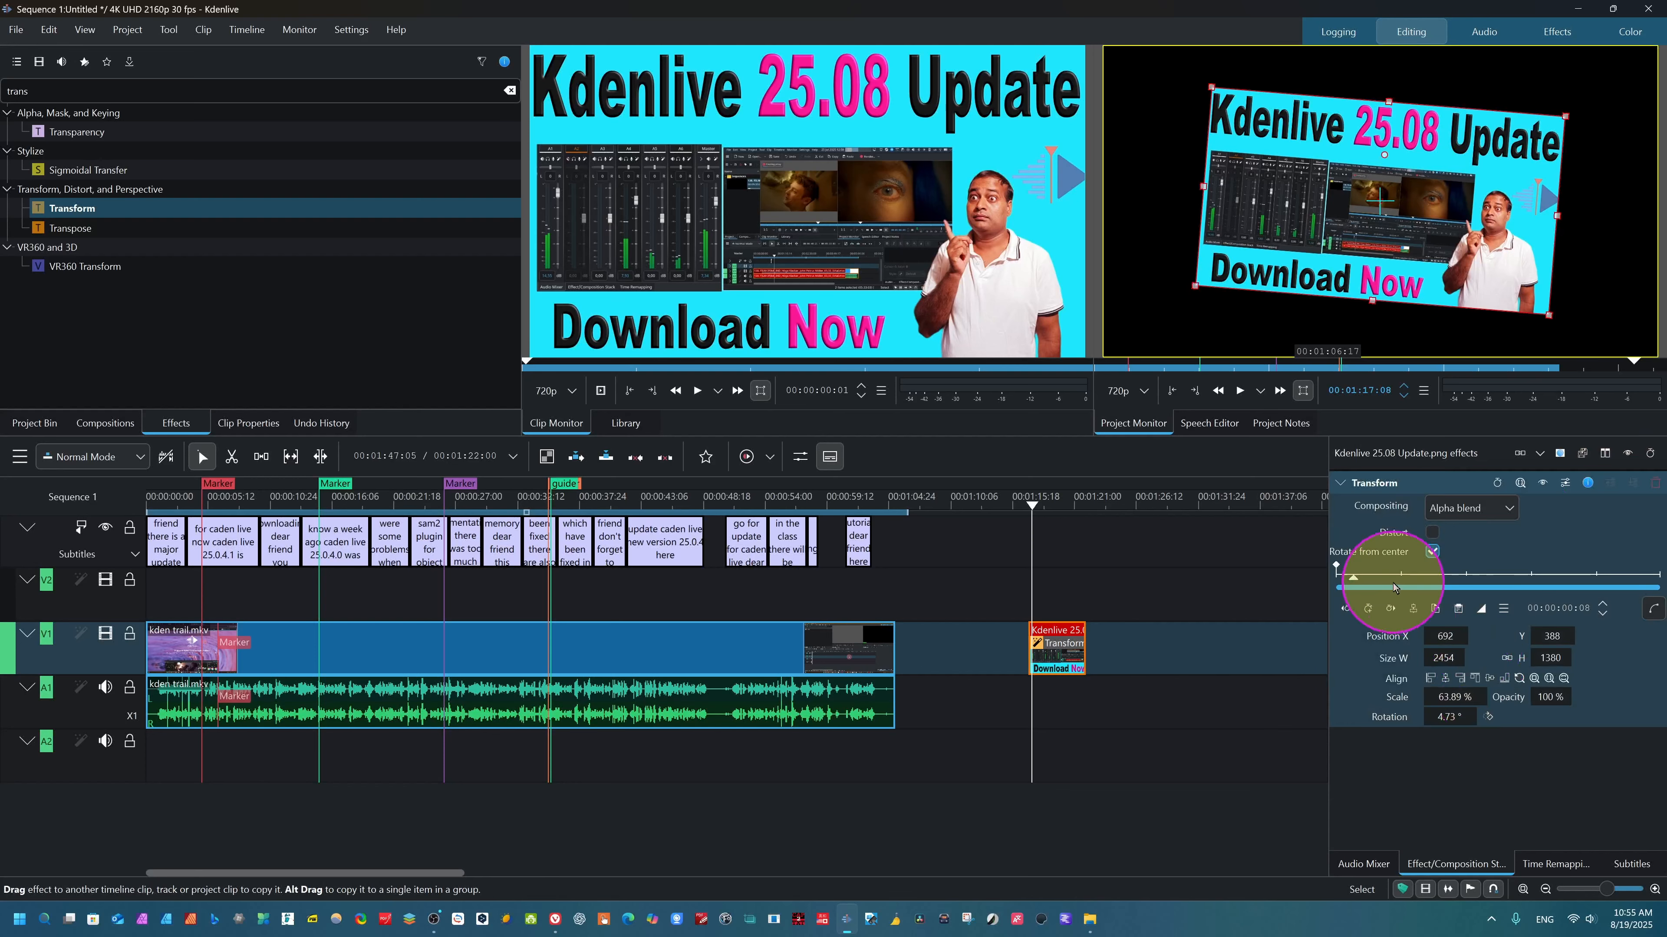
pyautogui.click(1359, 612)
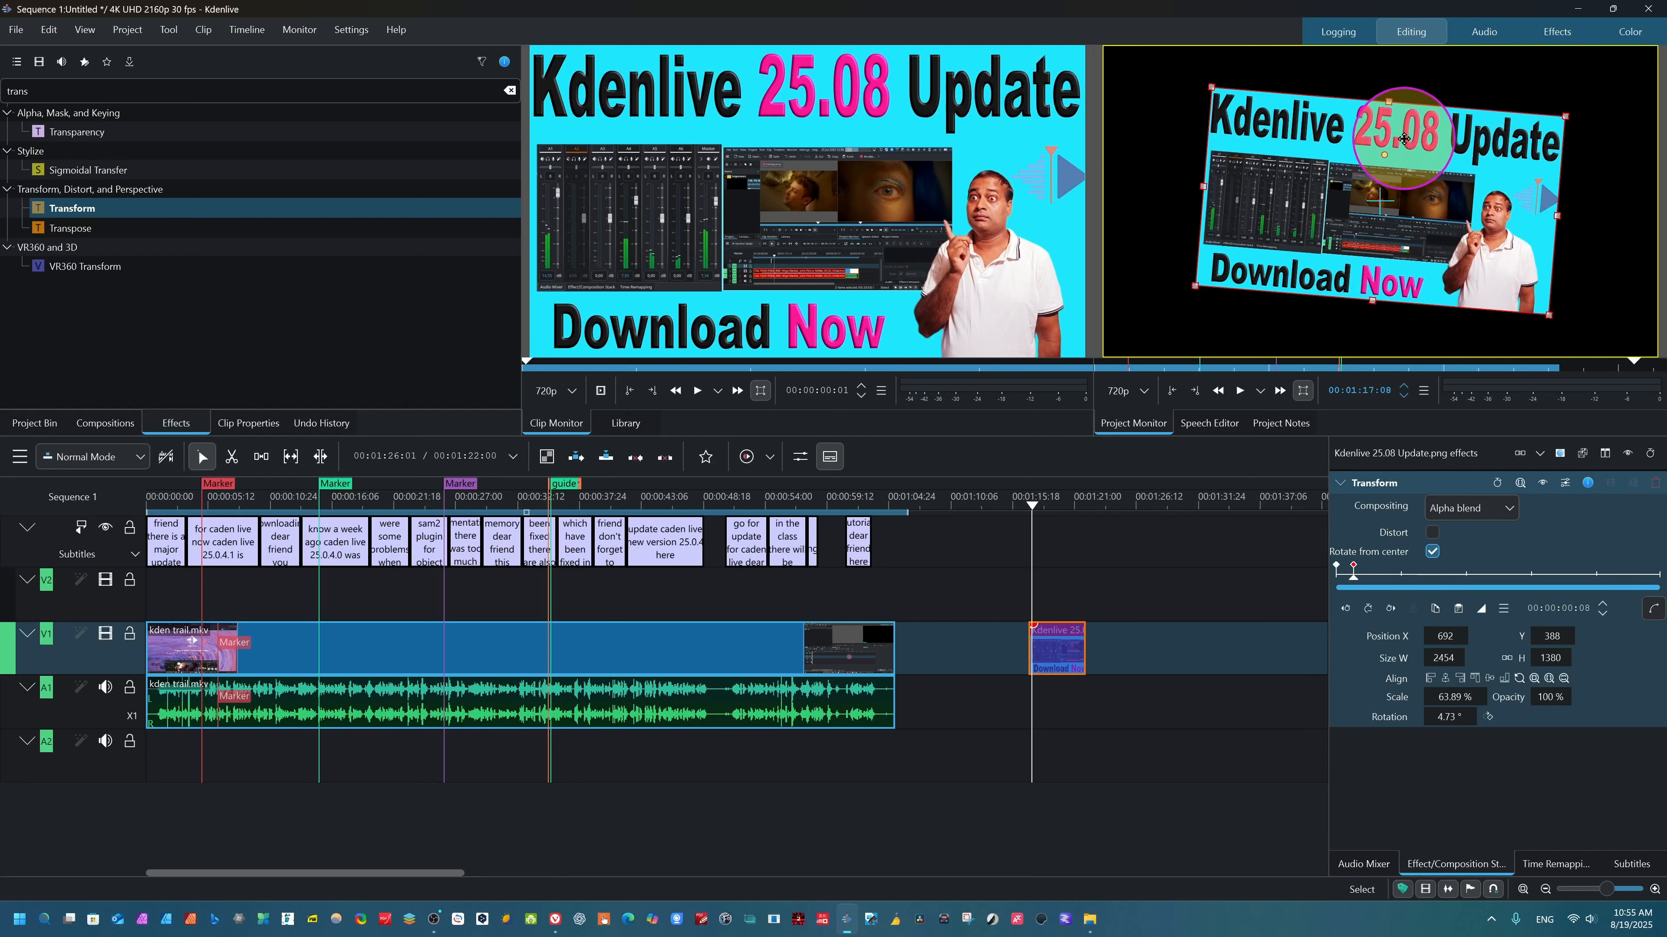
# - Create a rotation keyframe of about 23.80° for the image clip at 00:01:18:25 by rotating it in the project monitor
pyautogui.click(1031, 512)
pyautogui.moveTo(1047, 518); pyautogui.dragTo(1050, 518)
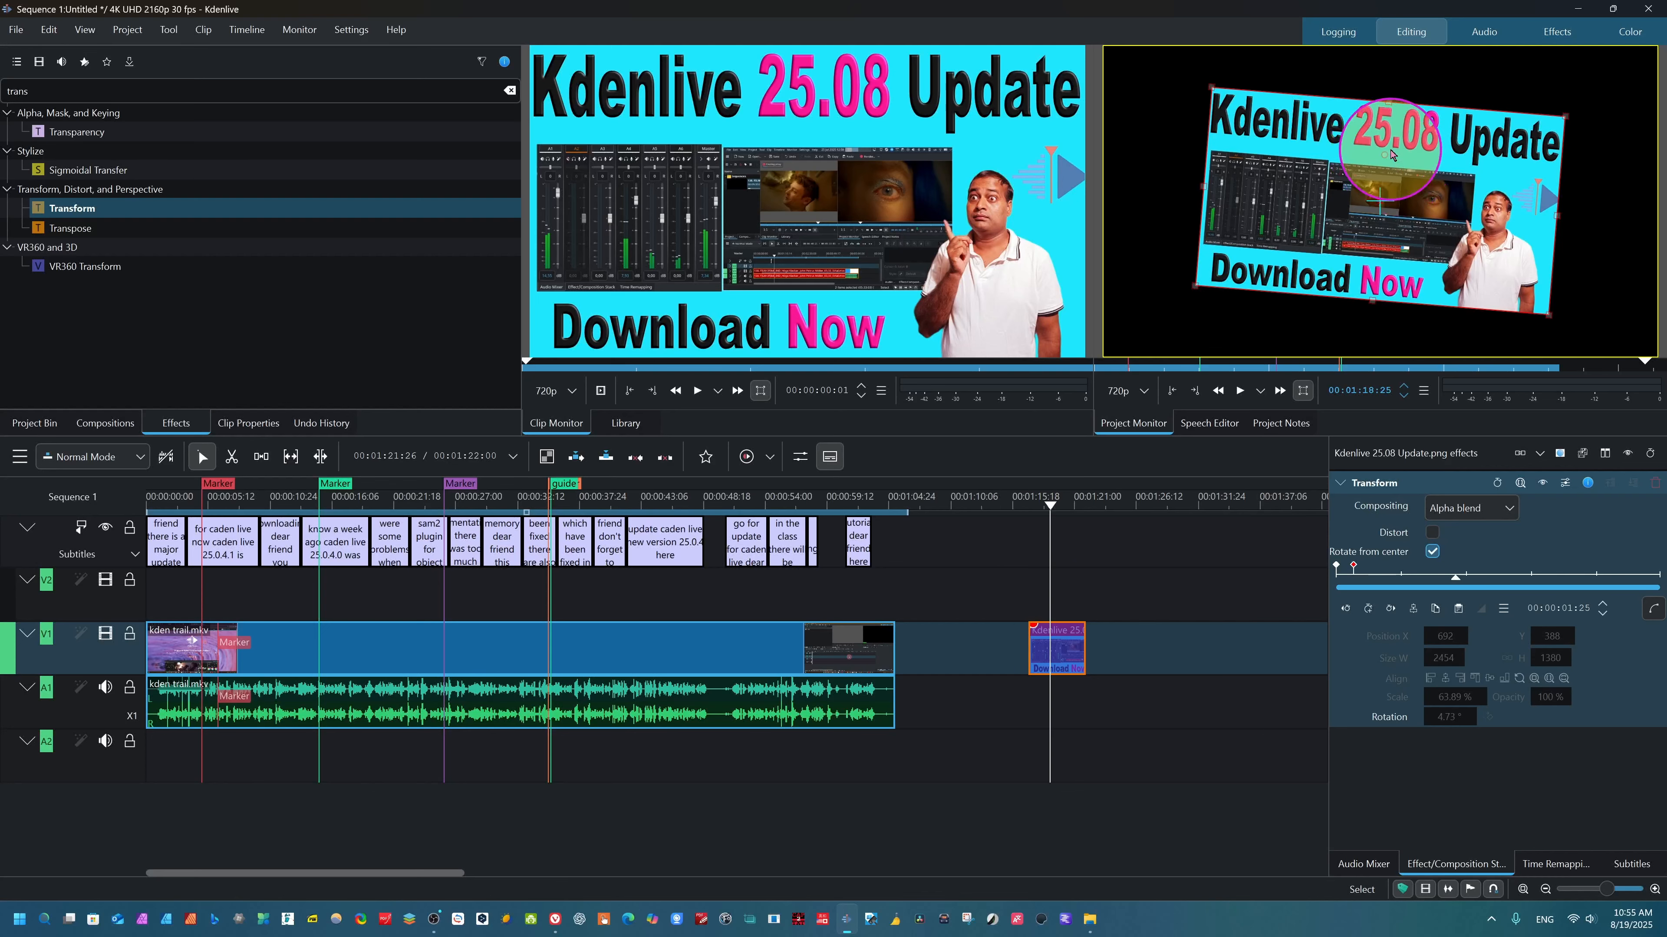
pyautogui.moveTo(1385, 156); pyautogui.dragTo(1401, 155)
# - Add a Transform keyframe at 00:01:20:29 and rotate the image to about 163.17° in the project monitor
pyautogui.click(1063, 515)
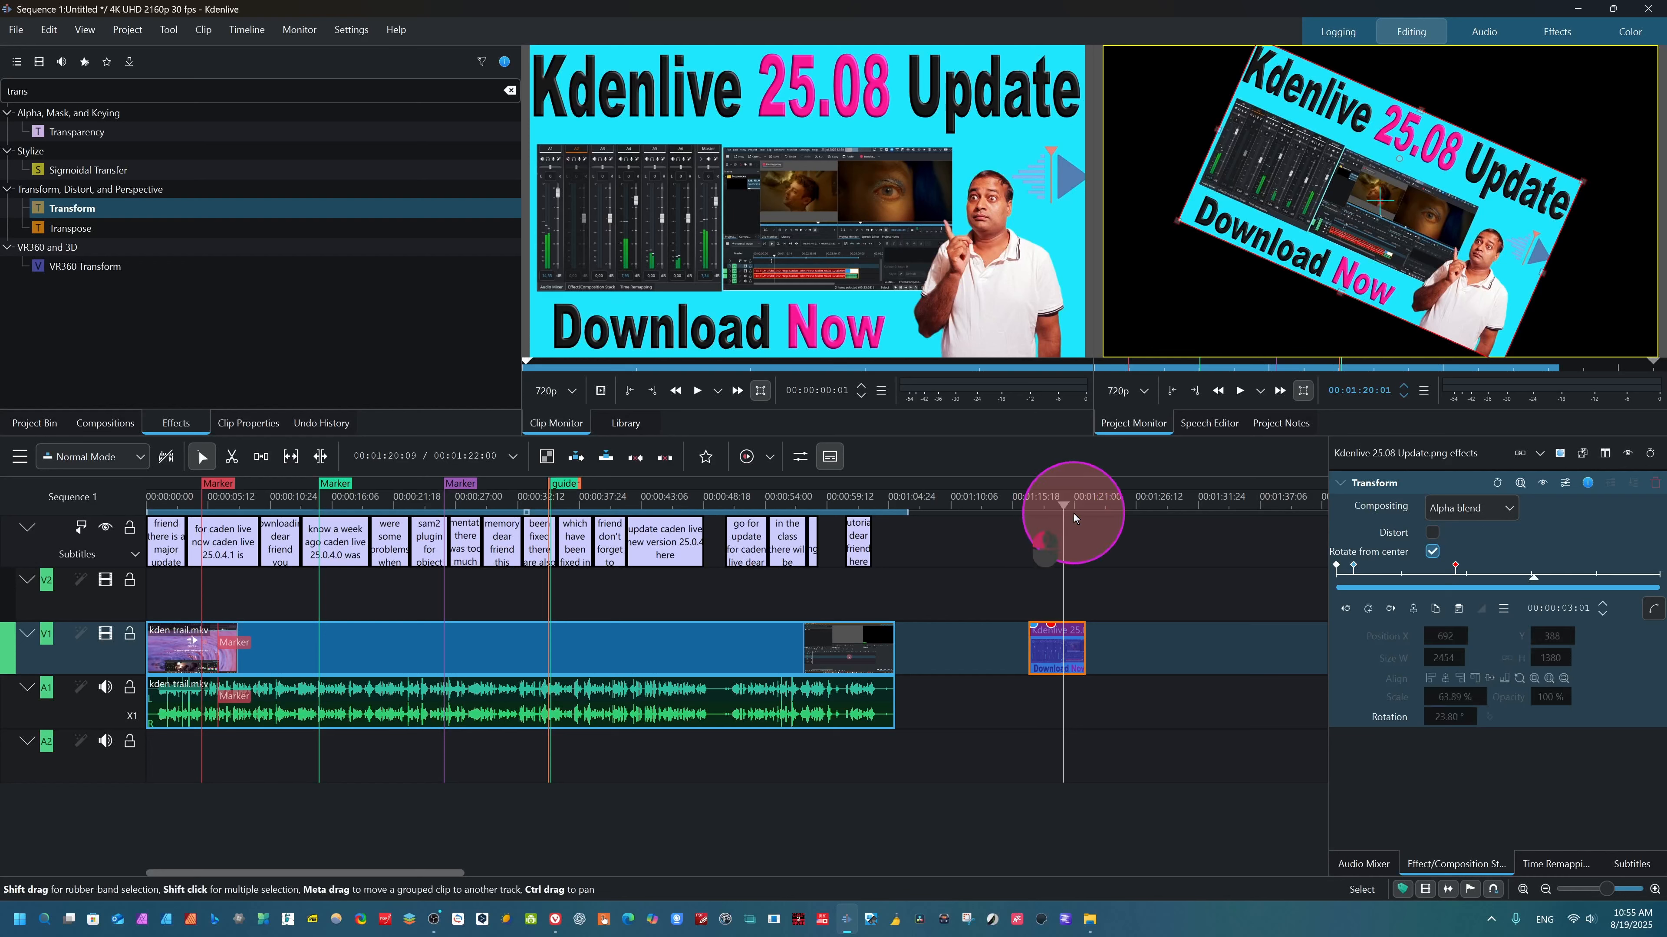
pyautogui.click(1058, 511)
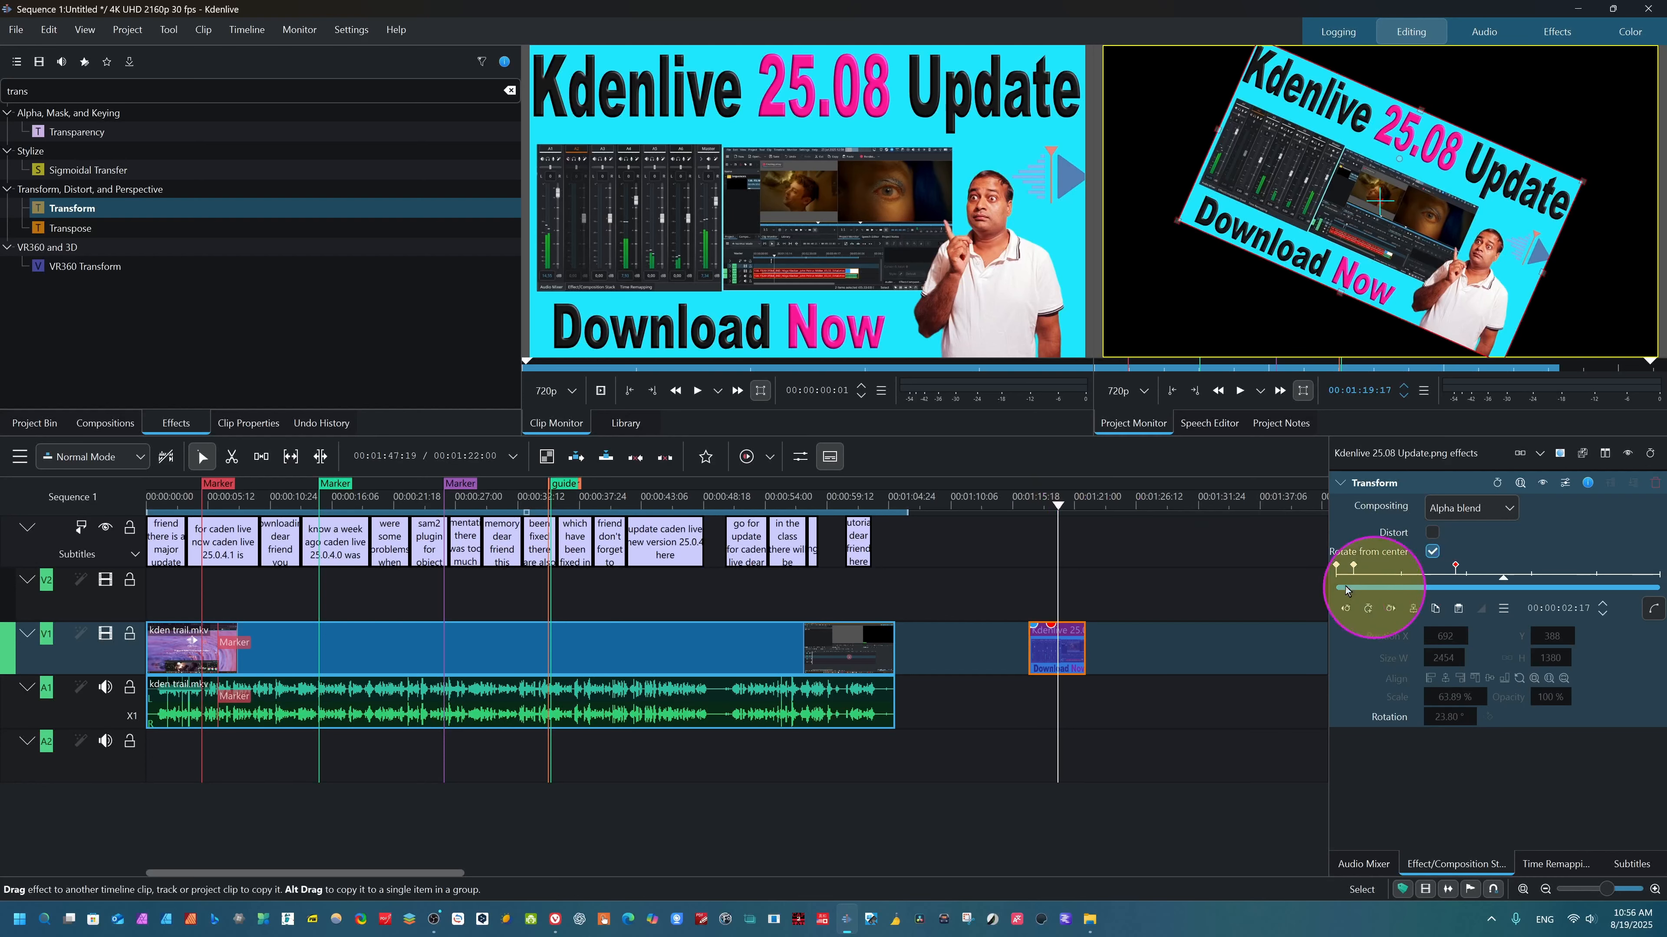
pyautogui.click(1369, 609)
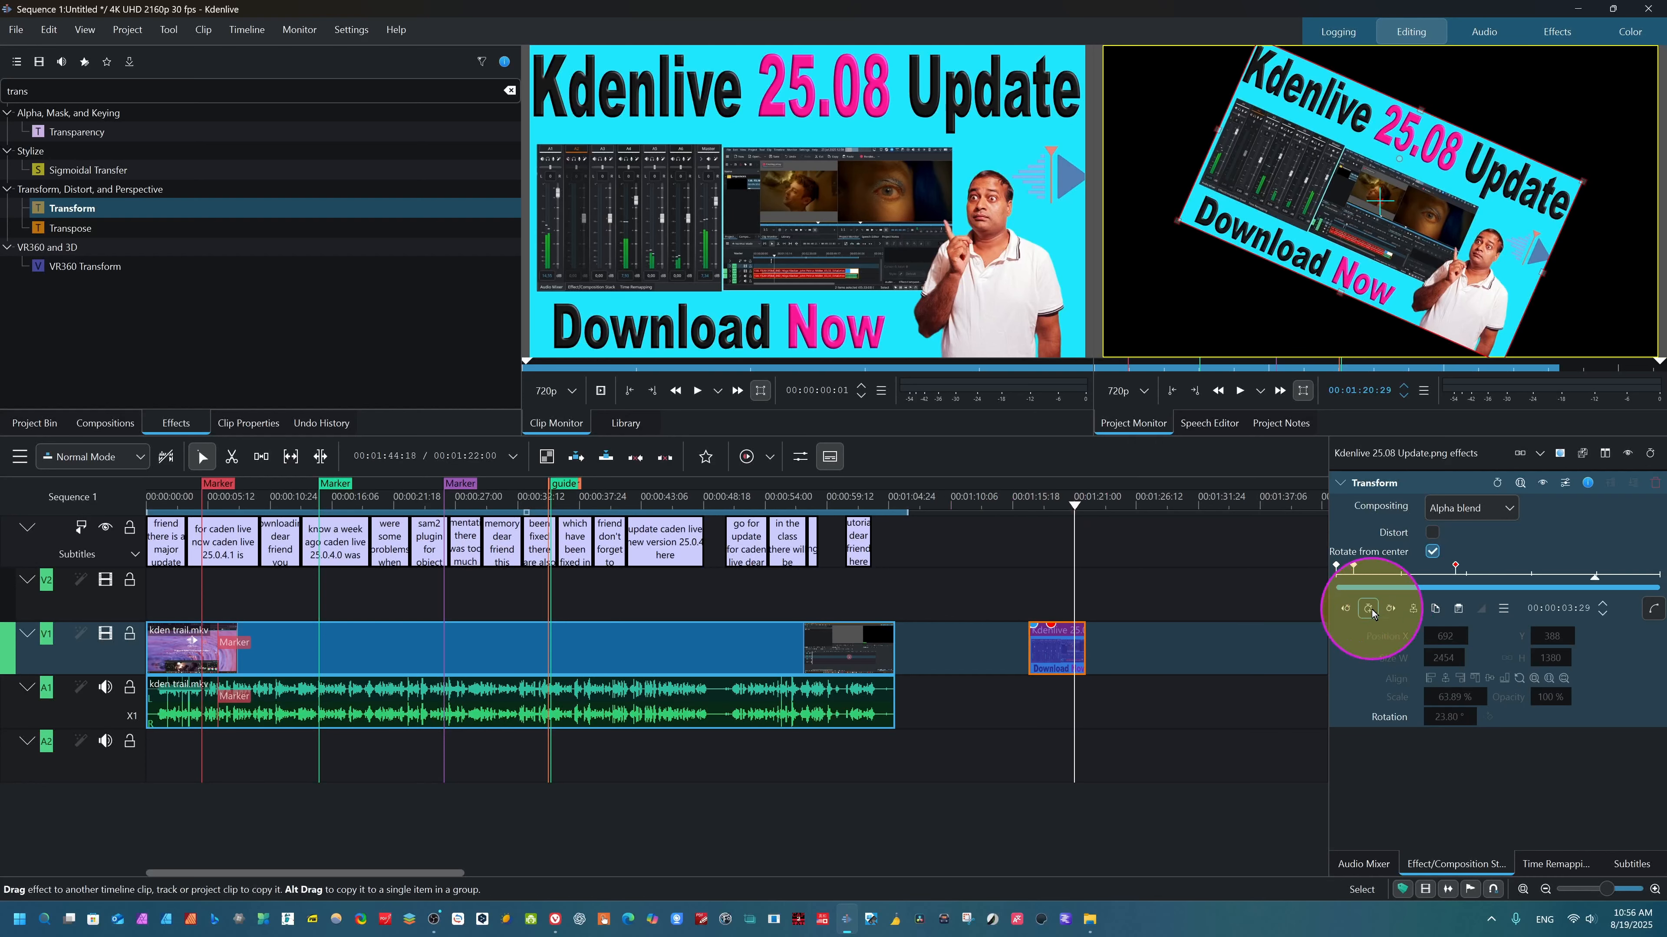
pyautogui.click(1369, 610)
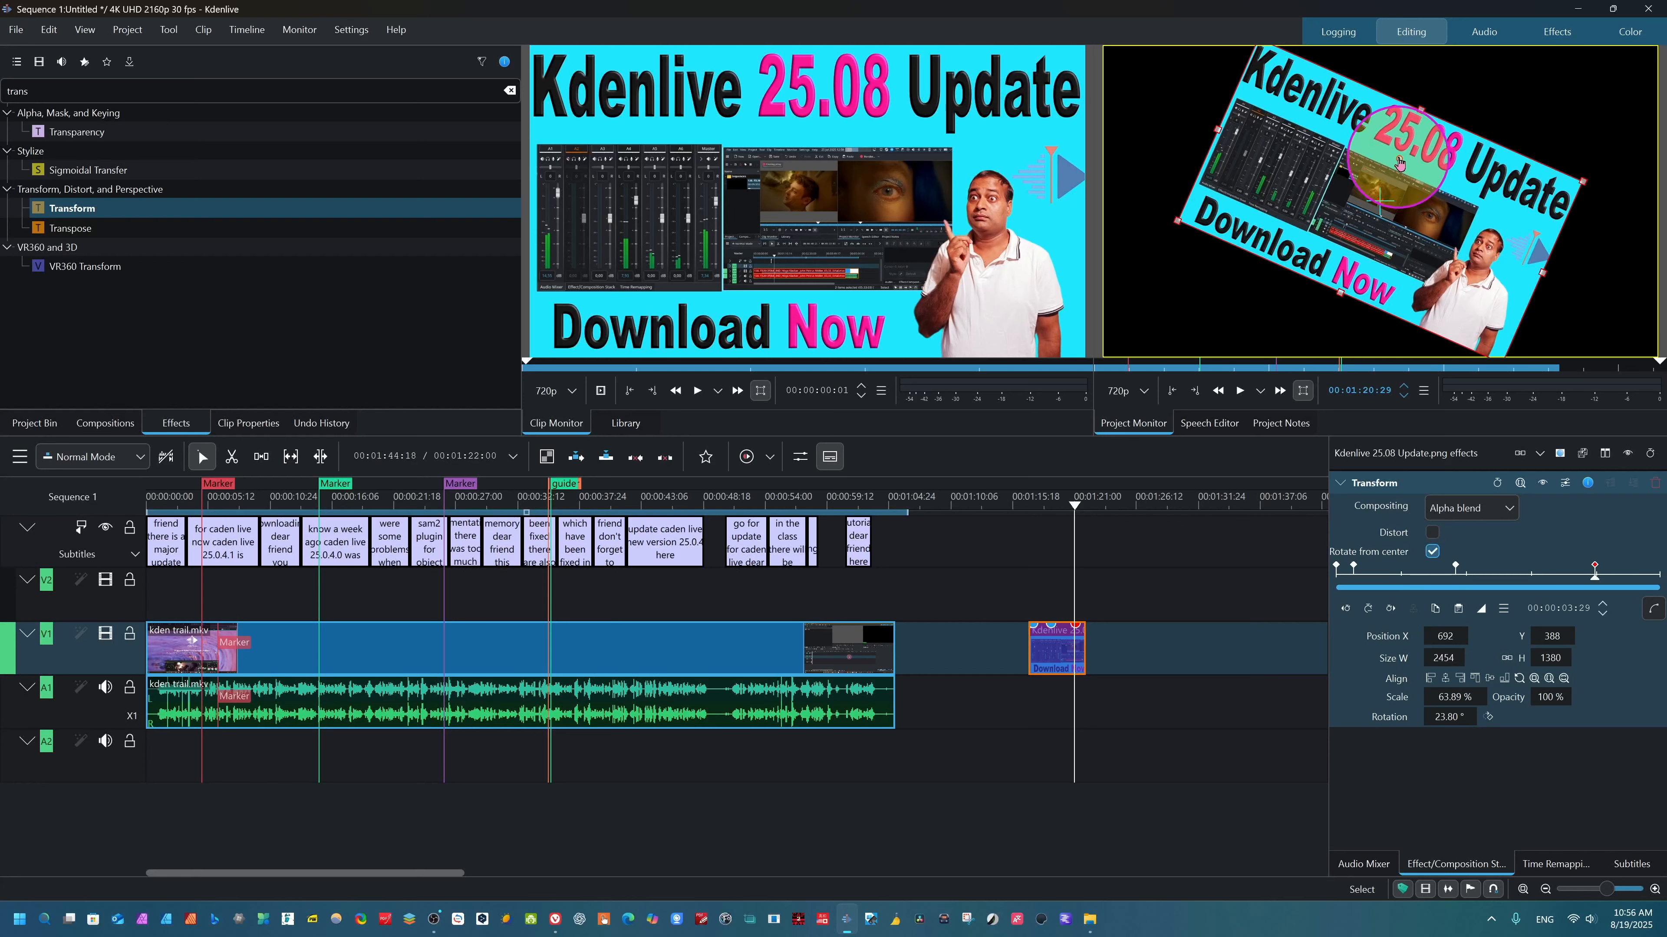
pyautogui.moveTo(1400, 164); pyautogui.dragTo(1421, 272)
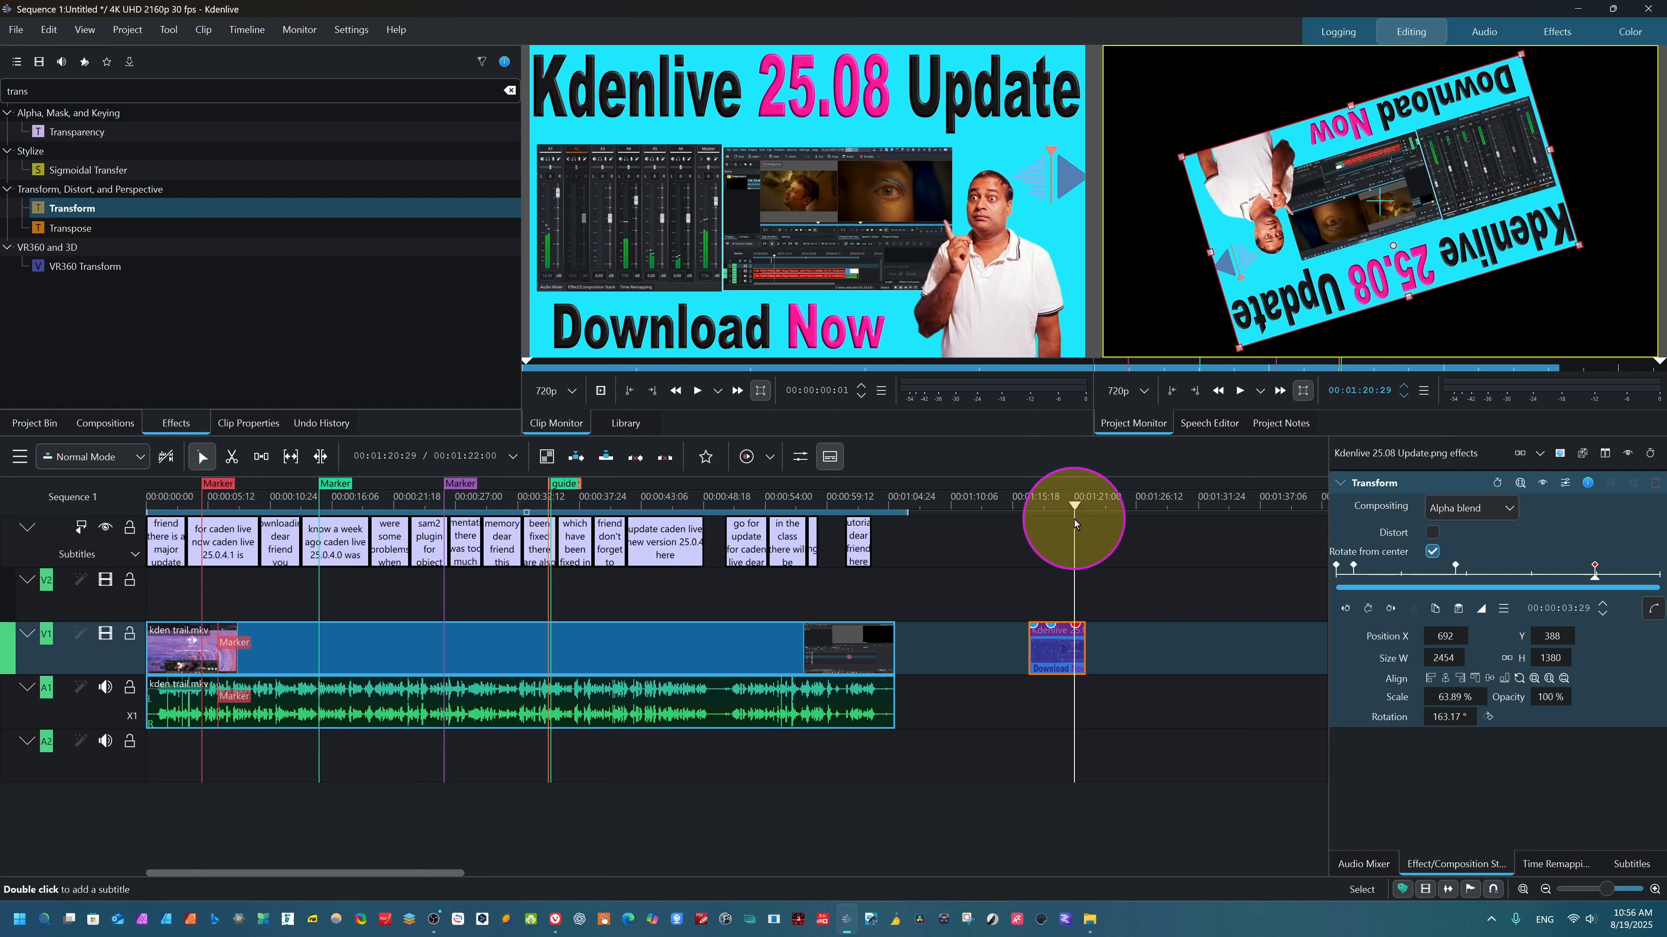
# - Play back the image clip from its start and at points along it to preview the keyframed rotation
pyautogui.click(1032, 525)
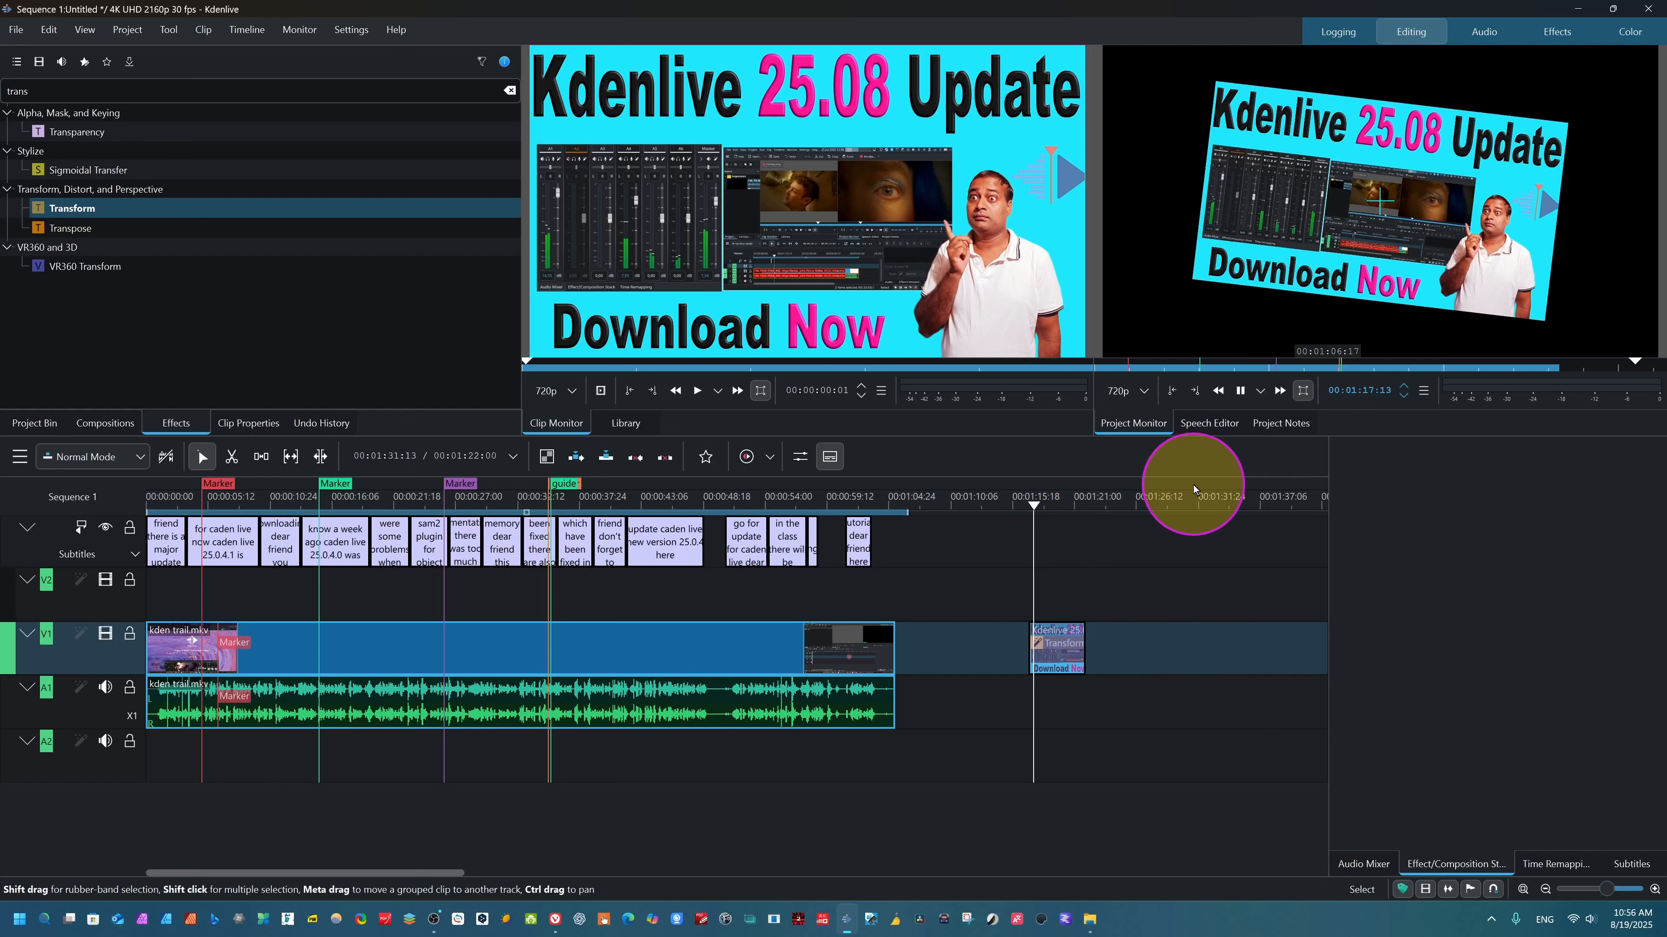
pyautogui.click(1063, 519)
pyautogui.moveTo(1064, 516); pyautogui.dragTo(1047, 521)
pyautogui.press('space')
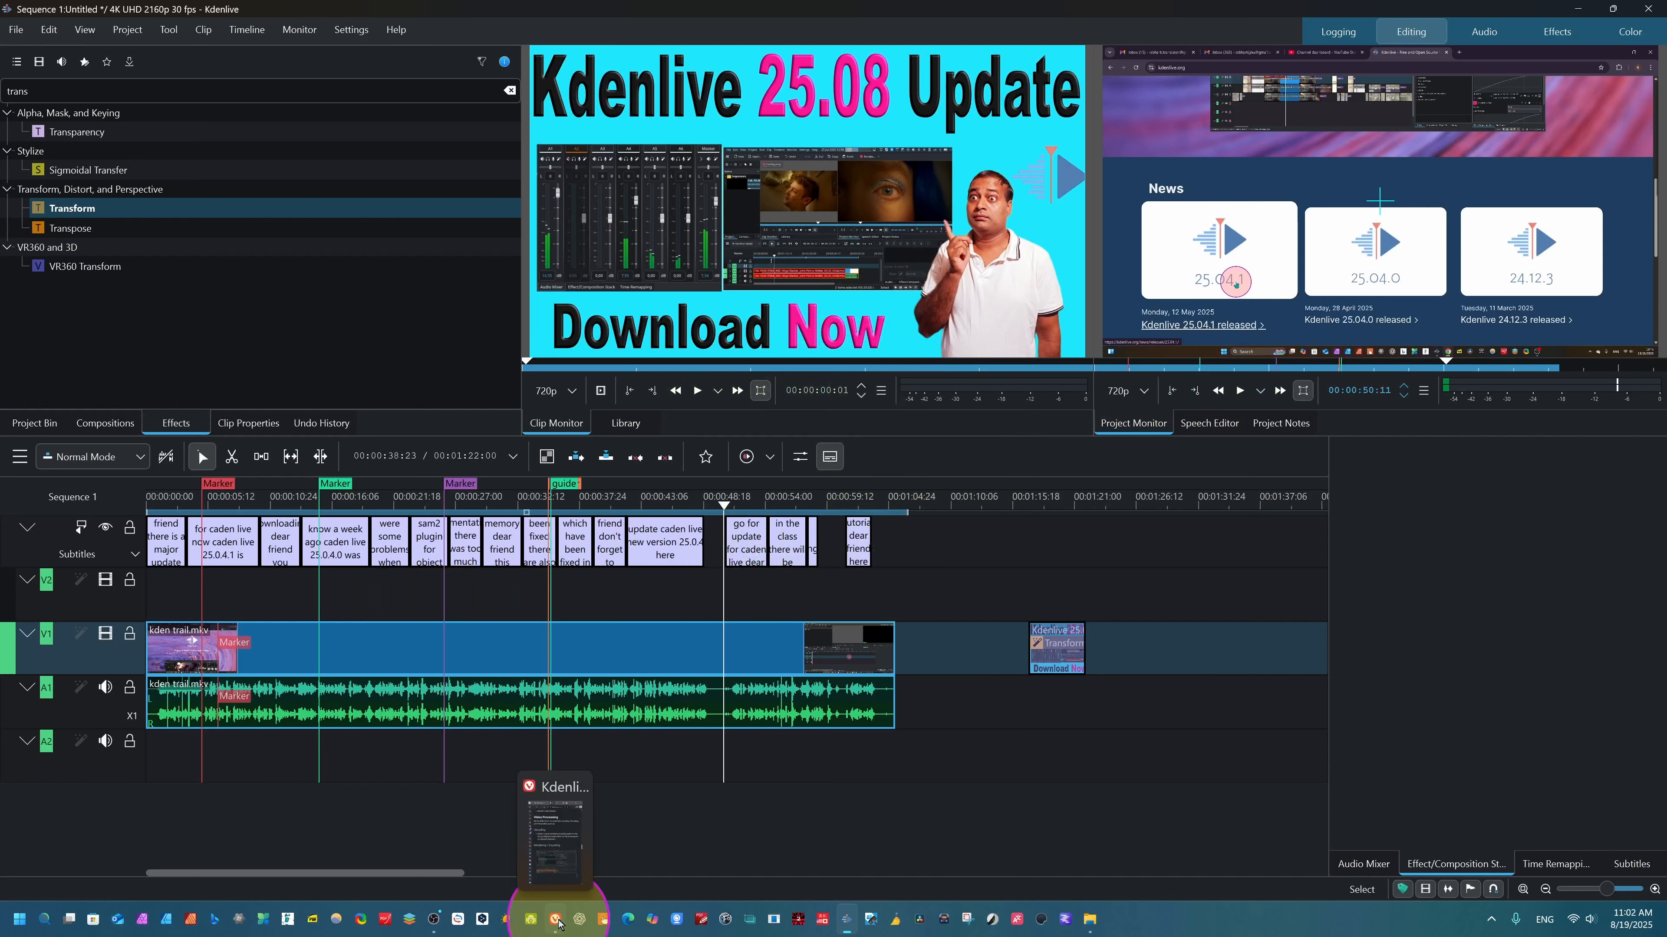
# - Check the Video Processing section of the release notes in the browser, return to Kdenlive and open the Rendering dialog
pyautogui.click(555, 919)
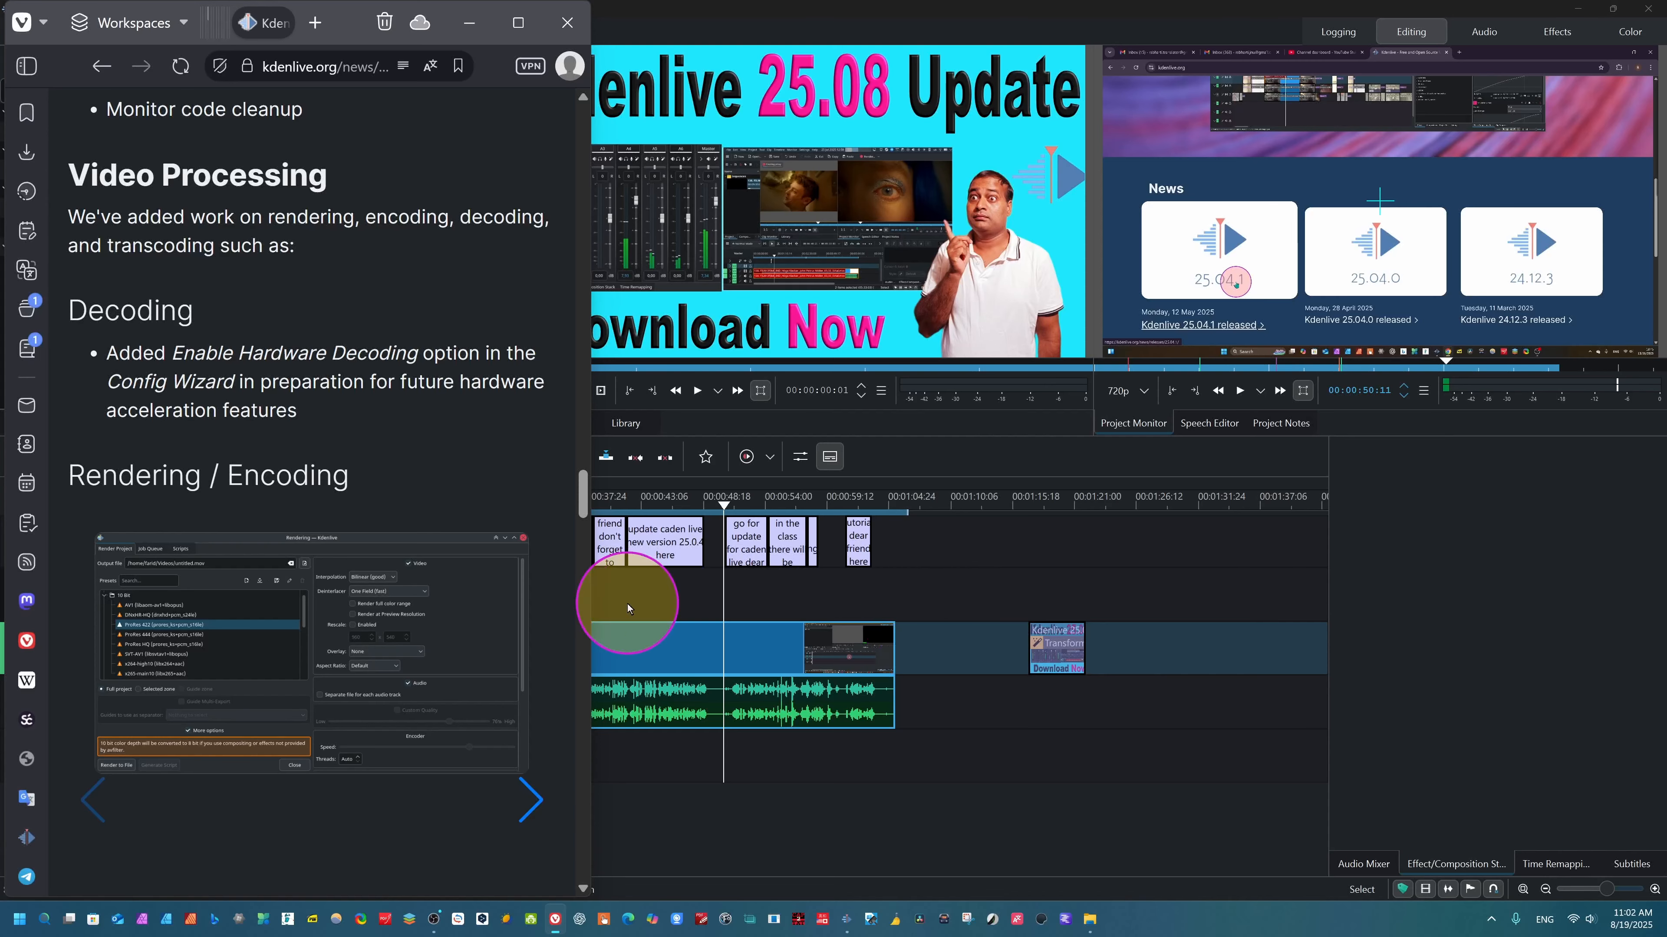
pyautogui.click(673, 601)
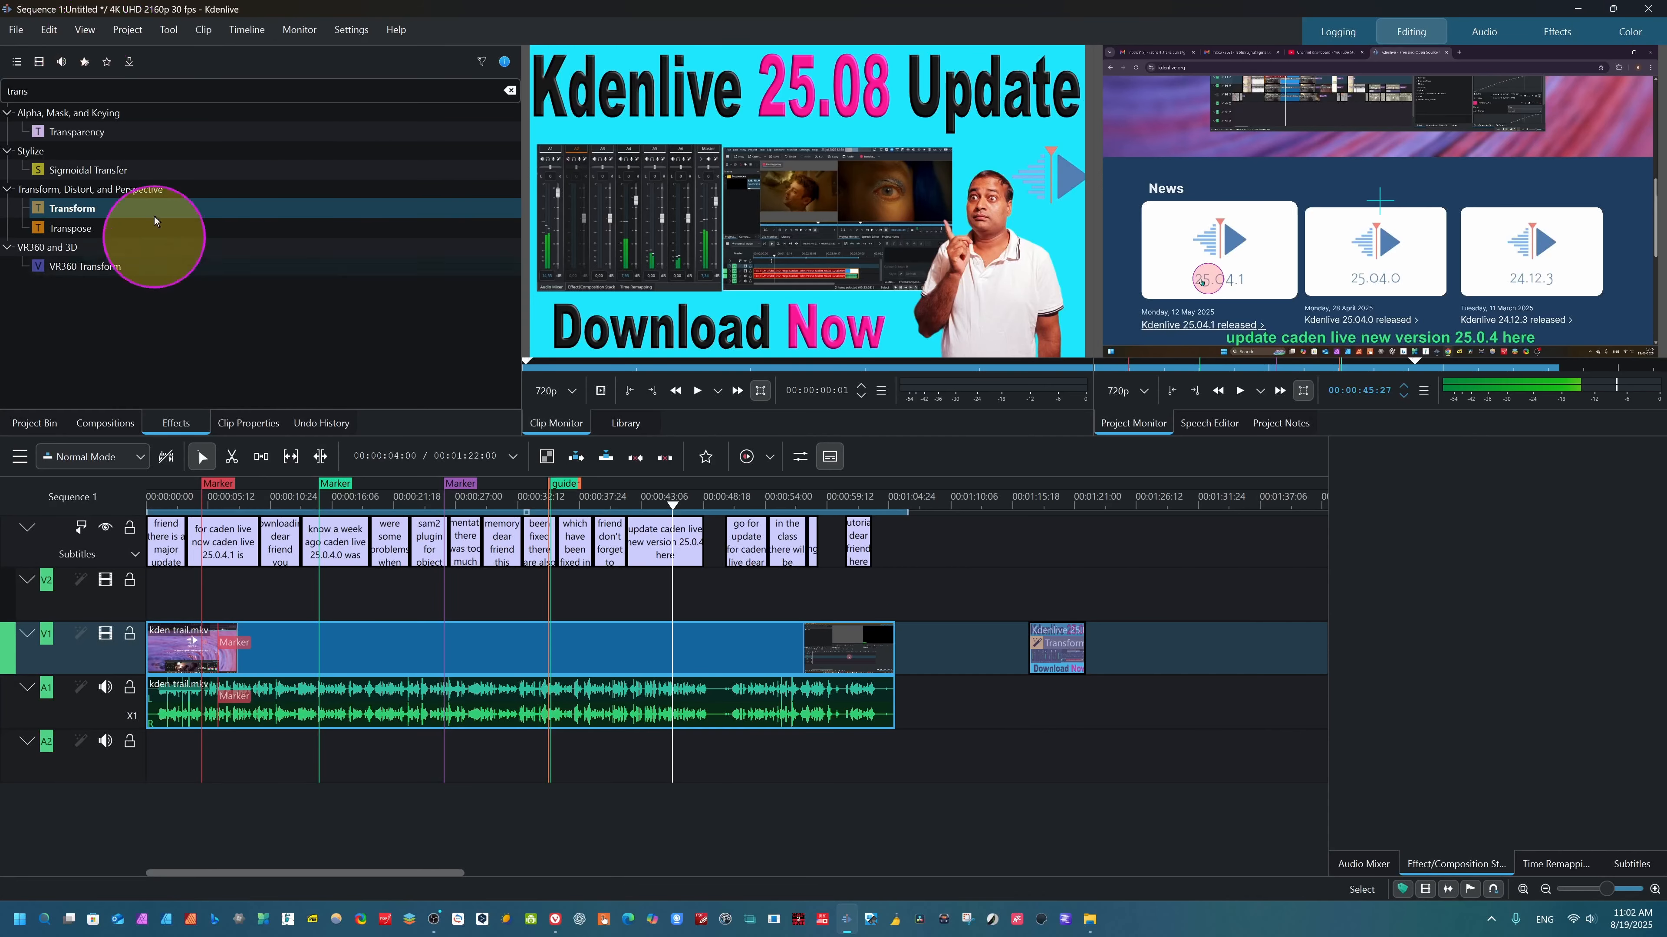
pyautogui.click(127, 29)
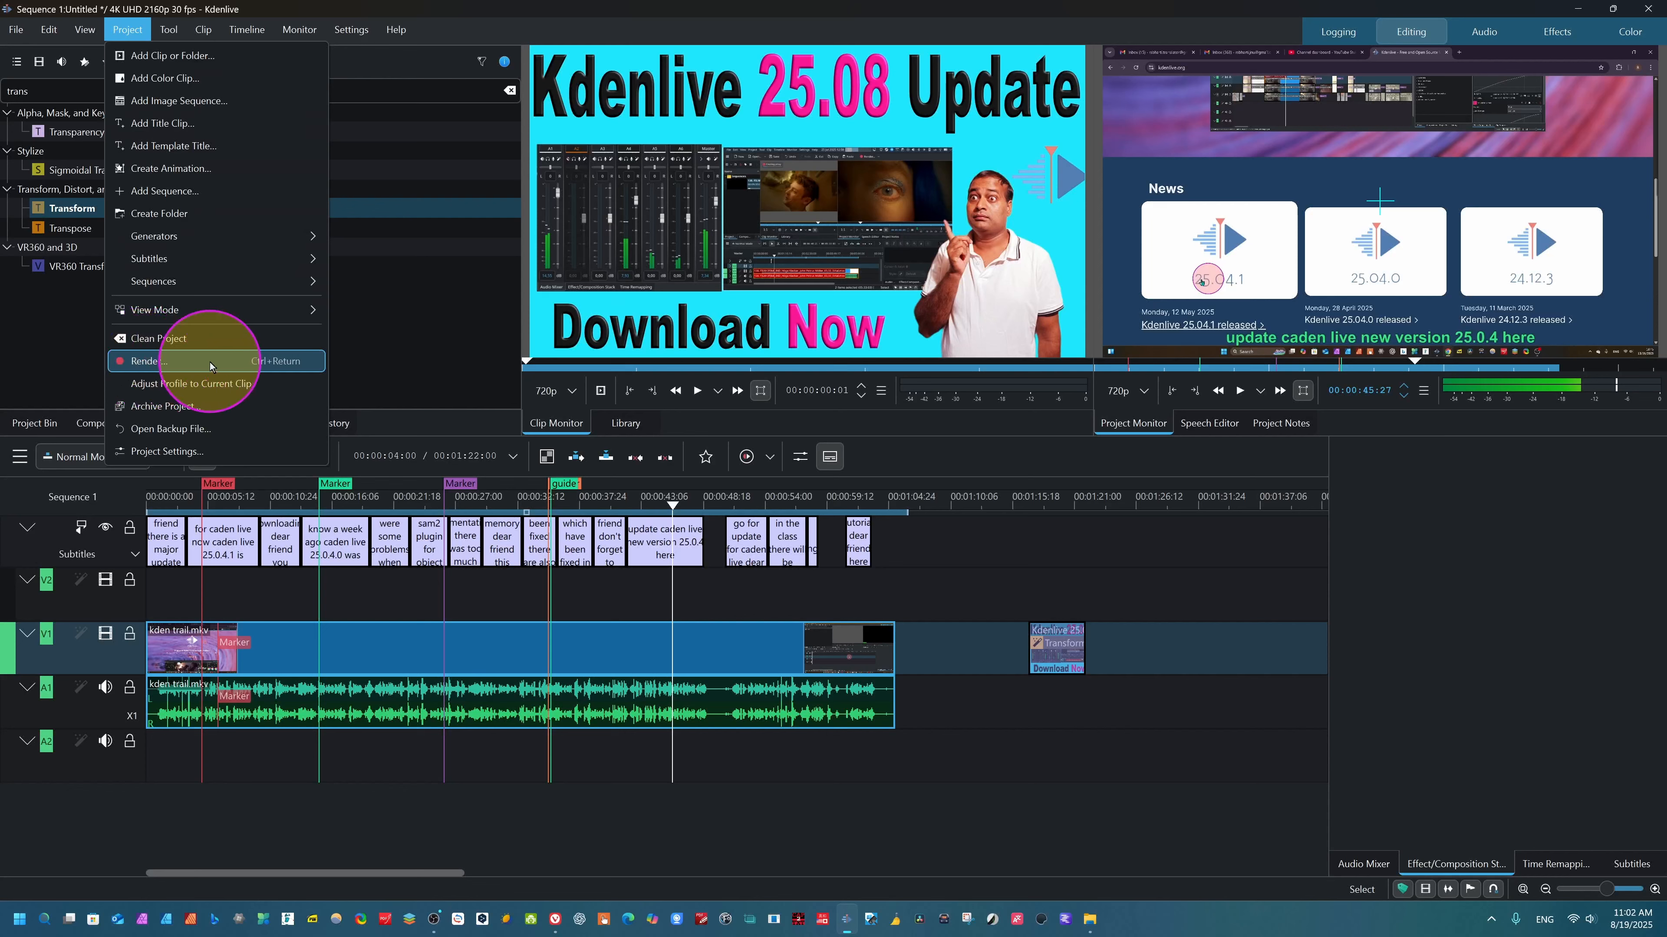
pyautogui.click(159, 361)
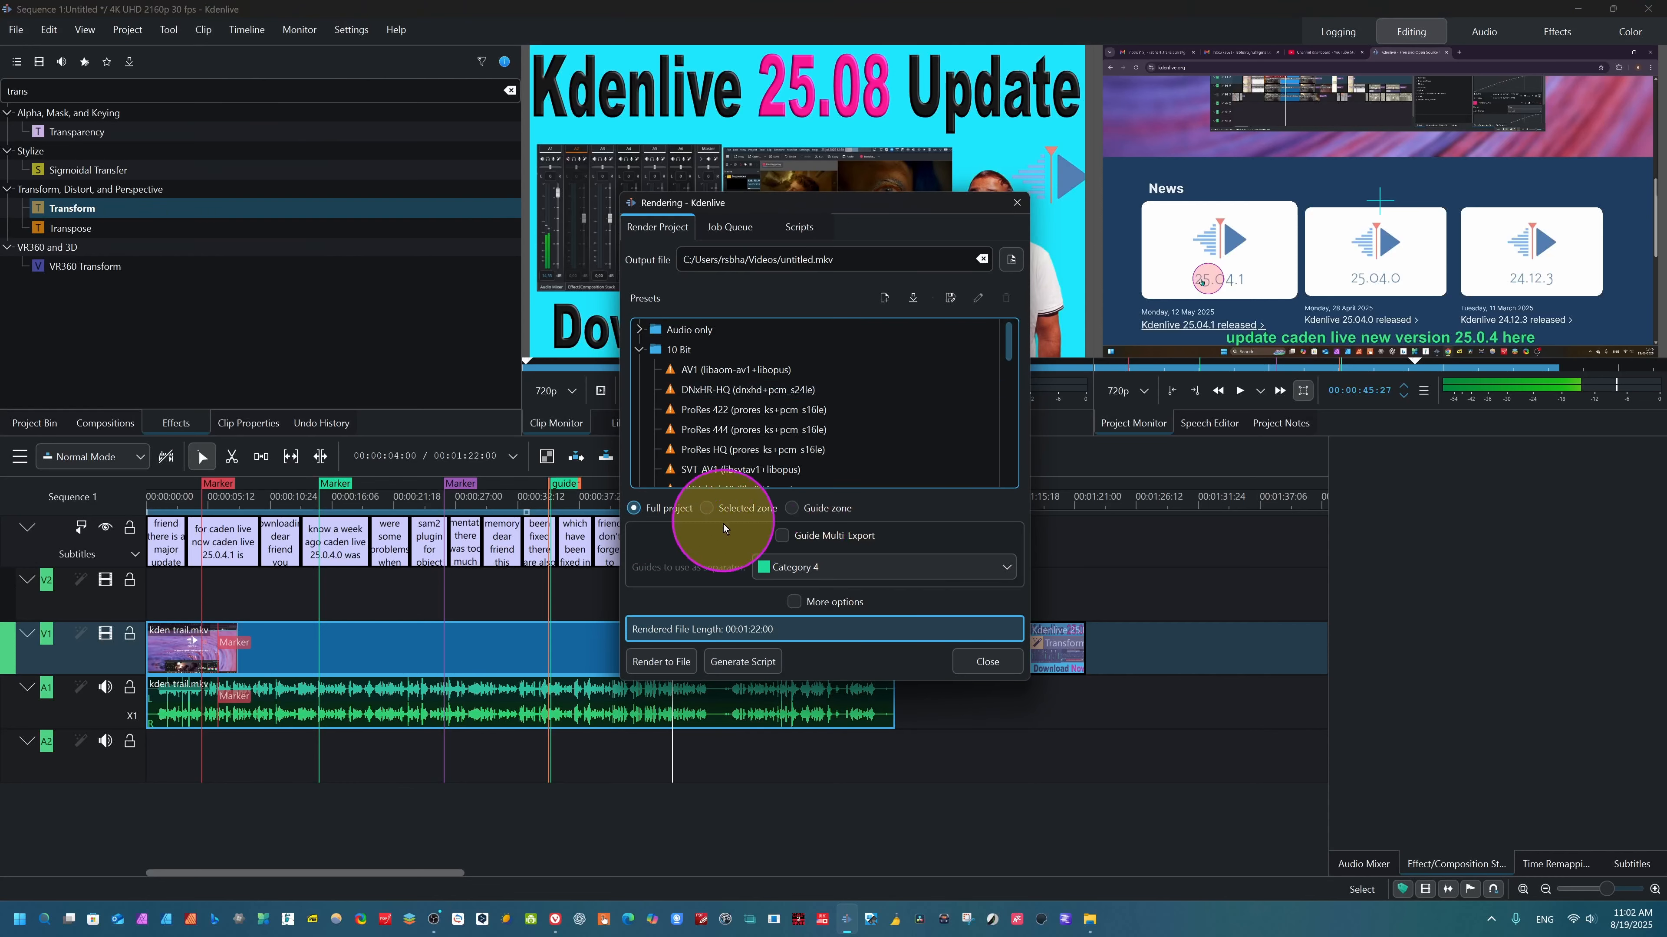
# - Look through the render presets, including the 10 Bit group and the hardware-accelerated encoders
pyautogui.click(832, 428)
pyautogui.scroll(-3, 787, 420)
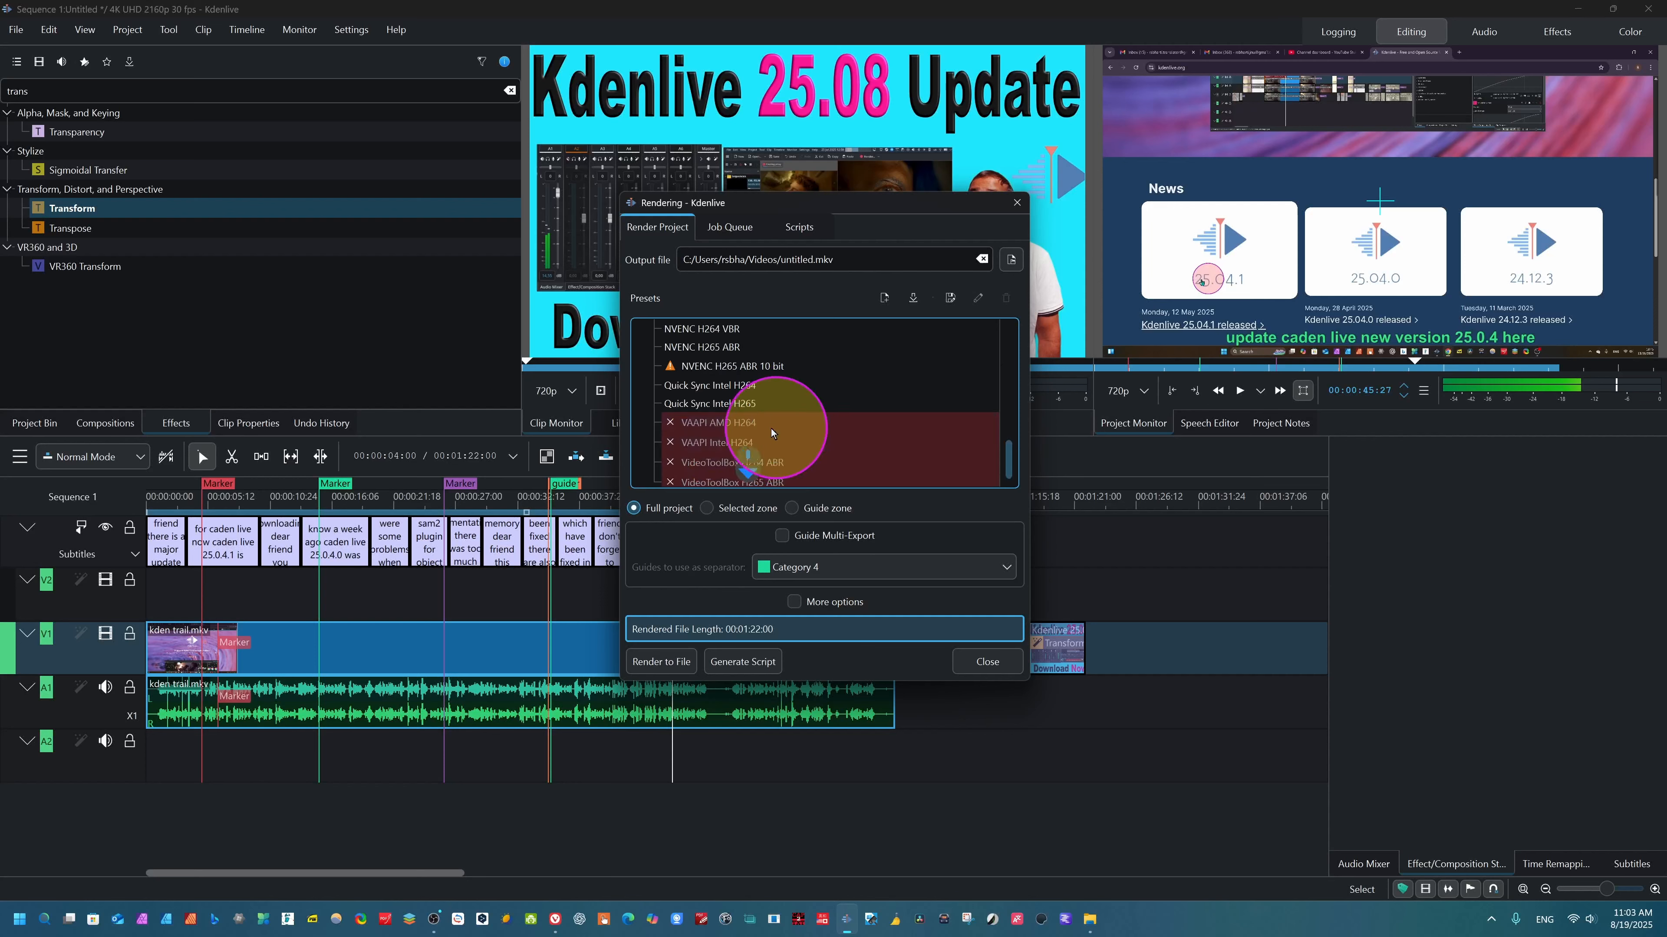
pyautogui.scroll(3, 806, 430)
pyautogui.click(817, 410)
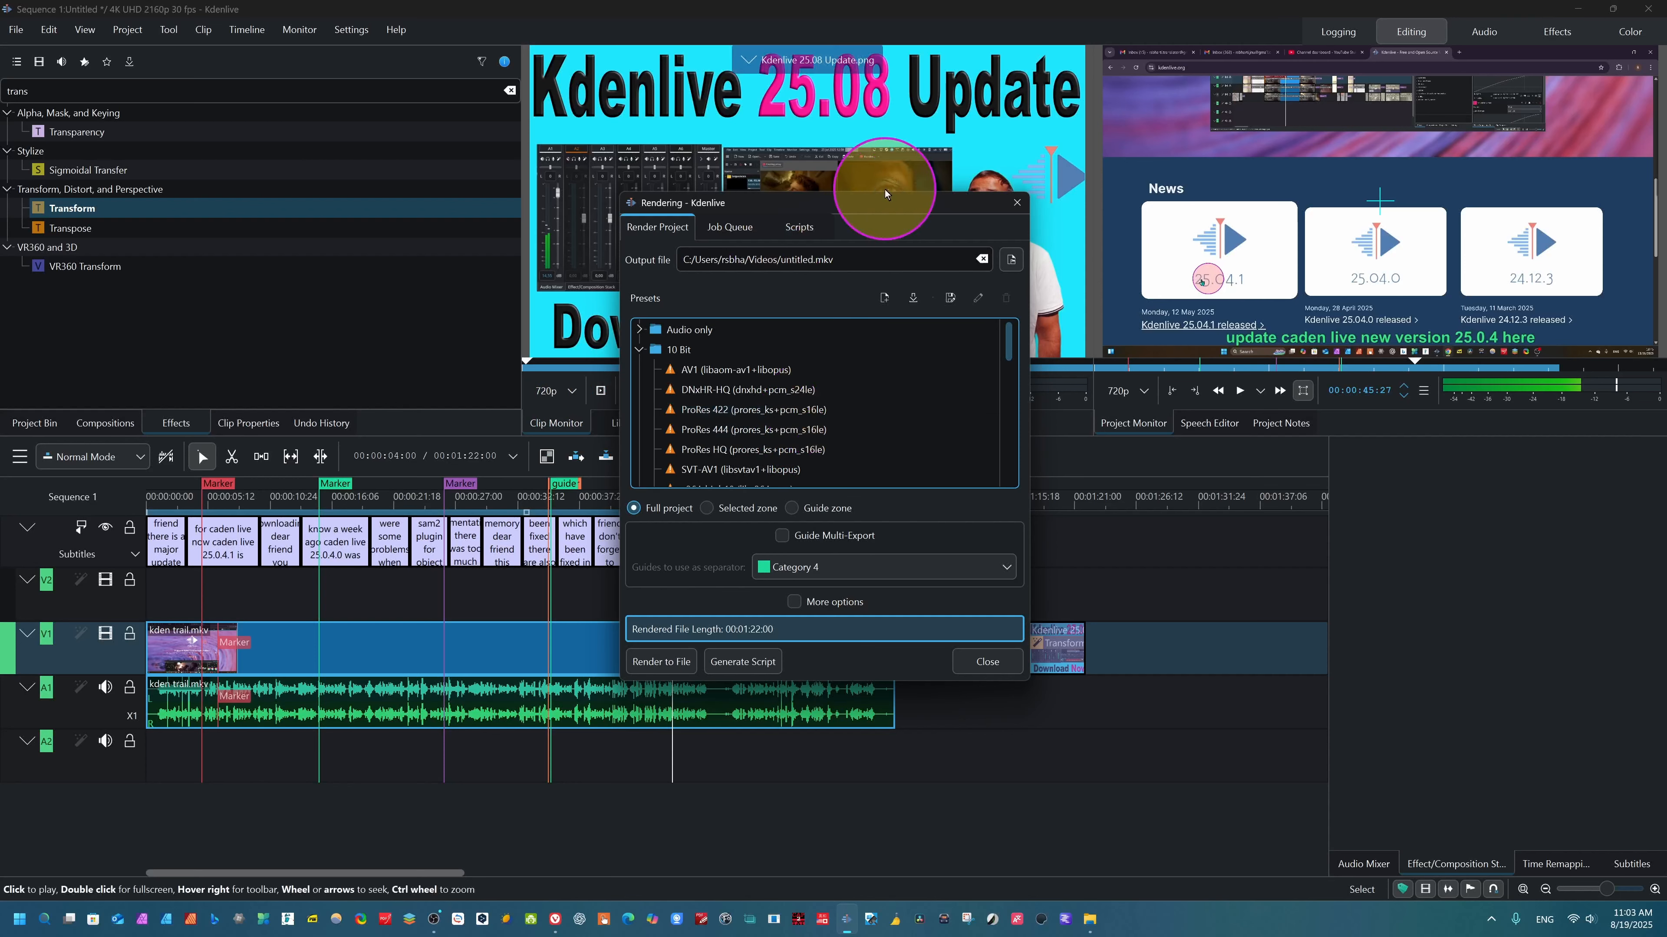
pyautogui.moveTo(877, 202); pyautogui.dragTo(927, 204)
pyautogui.scroll(-3, 853, 407)
# - Compare the Rendering dialog's 10 Bit presets with the Rendering / Encoding section of the release notes in the browser
pyautogui.click(555, 919)
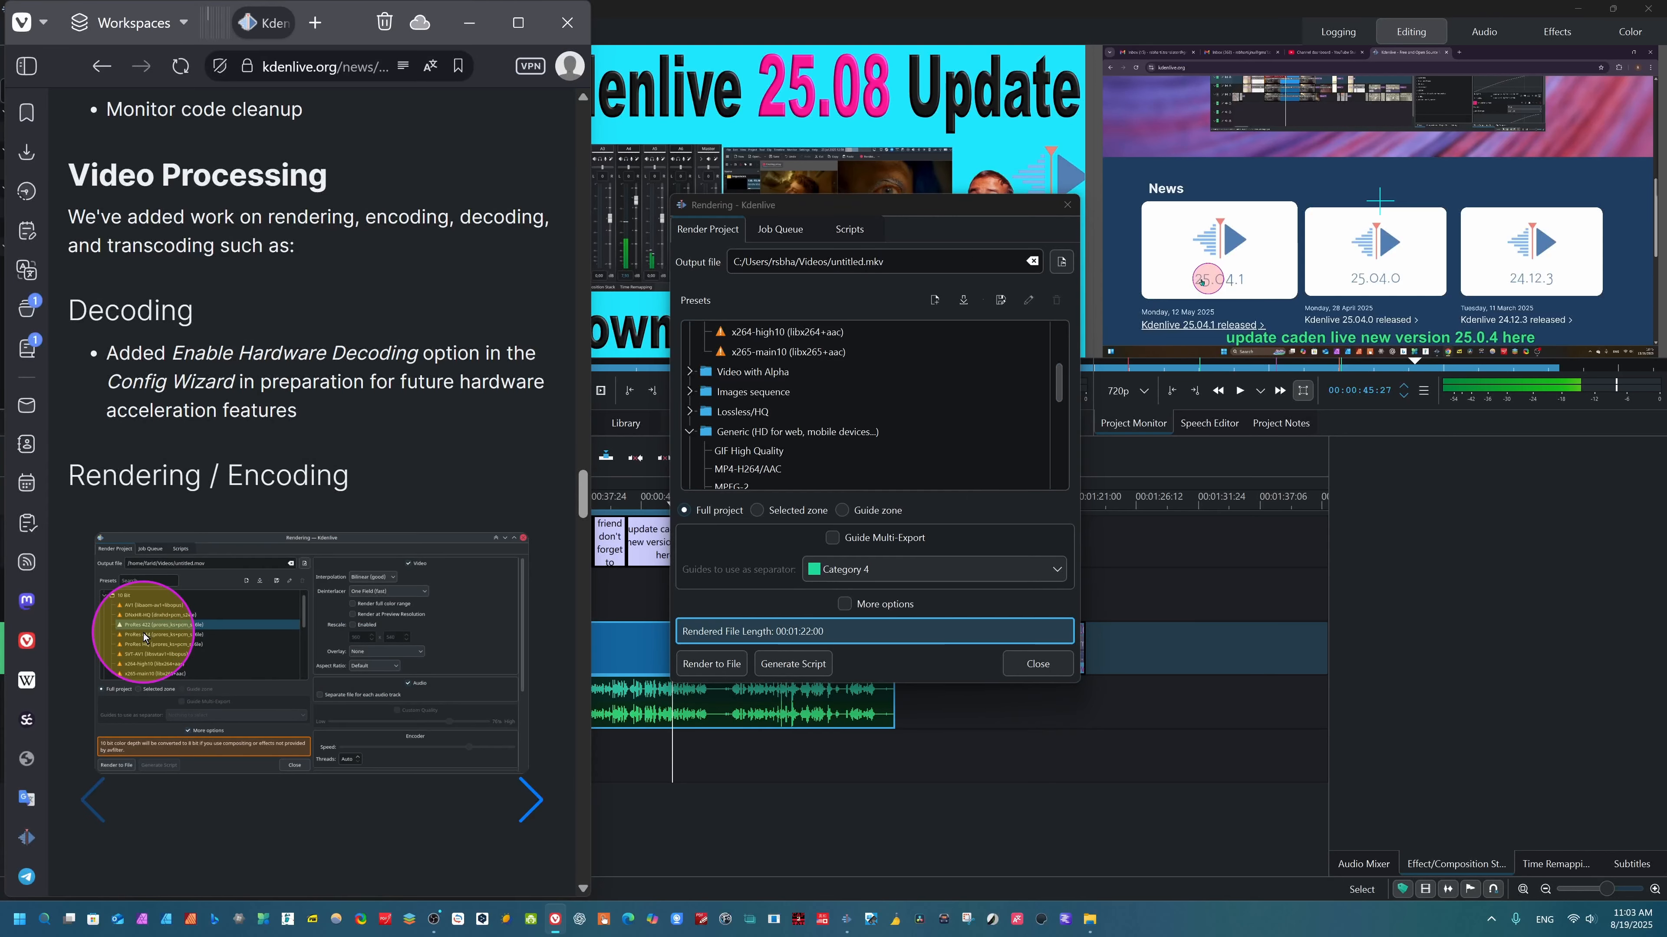
pyautogui.click(874, 316)
pyautogui.scroll(2, 951, 368)
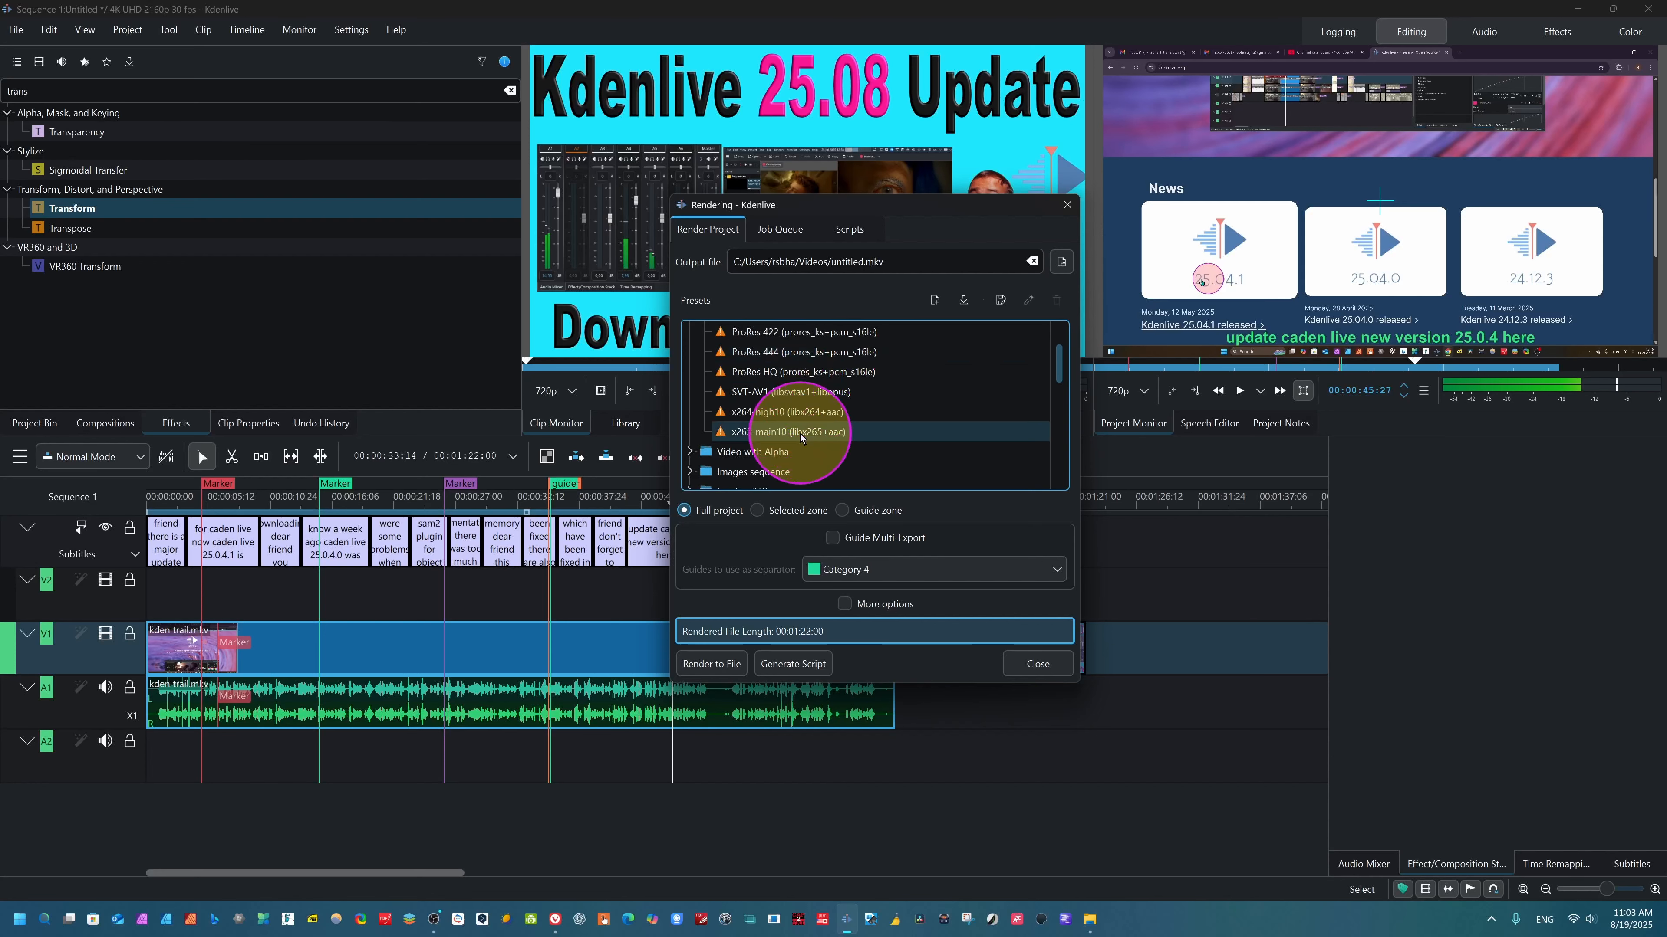
pyautogui.scroll(2, 800, 438)
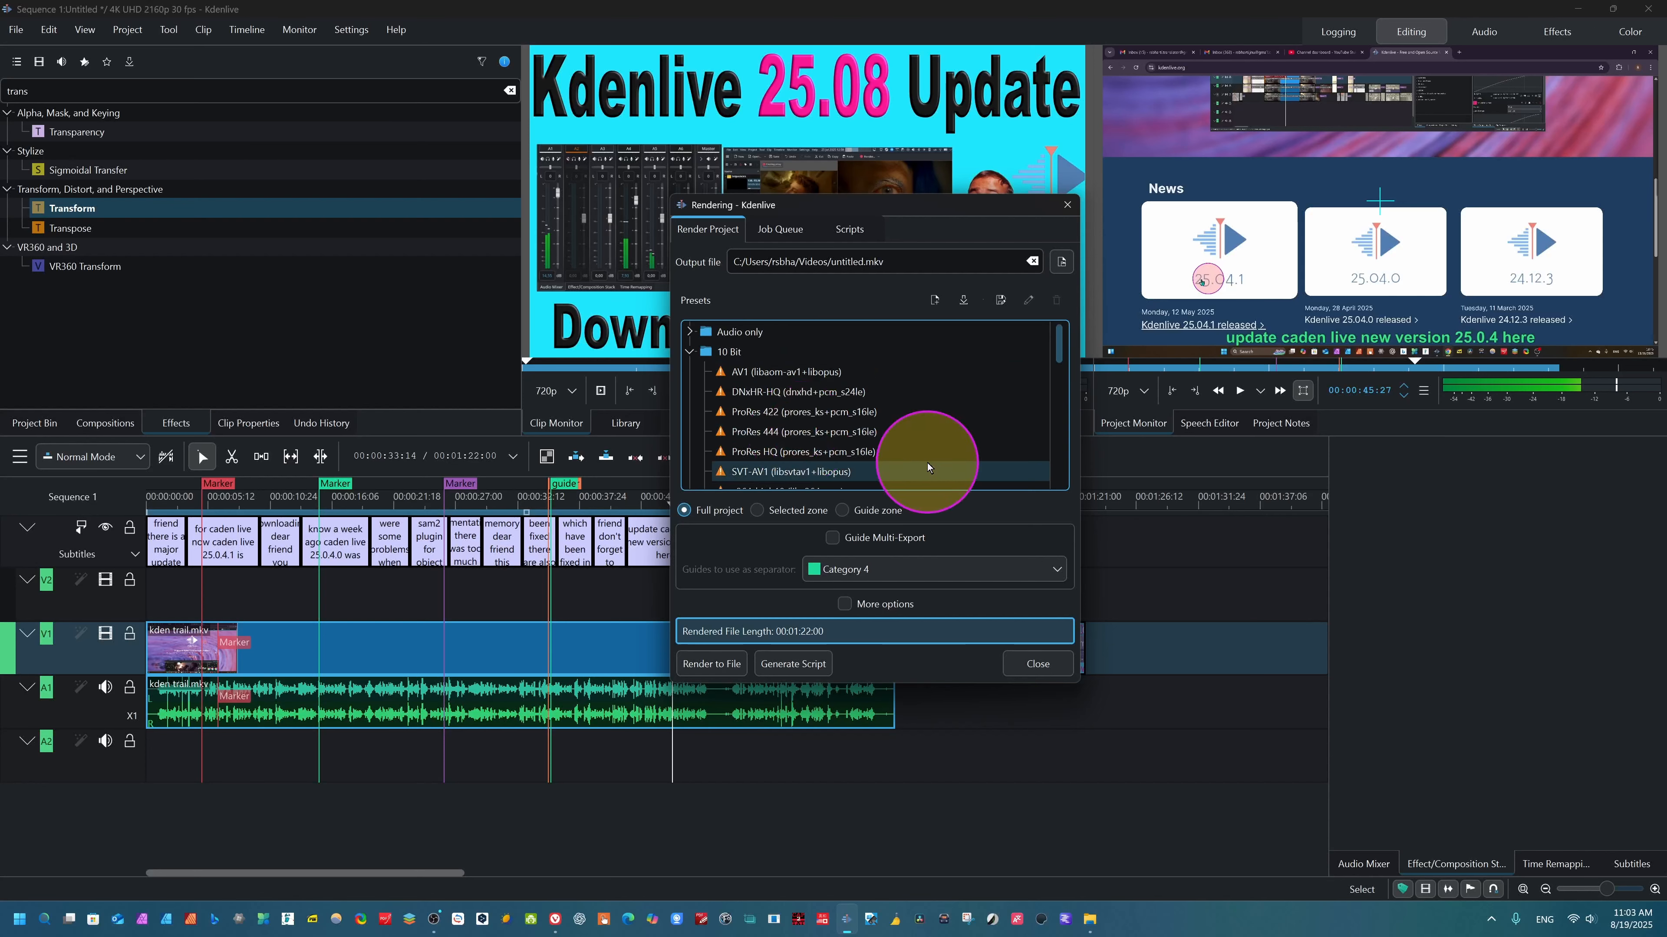
pyautogui.scroll(-6, 912, 412)
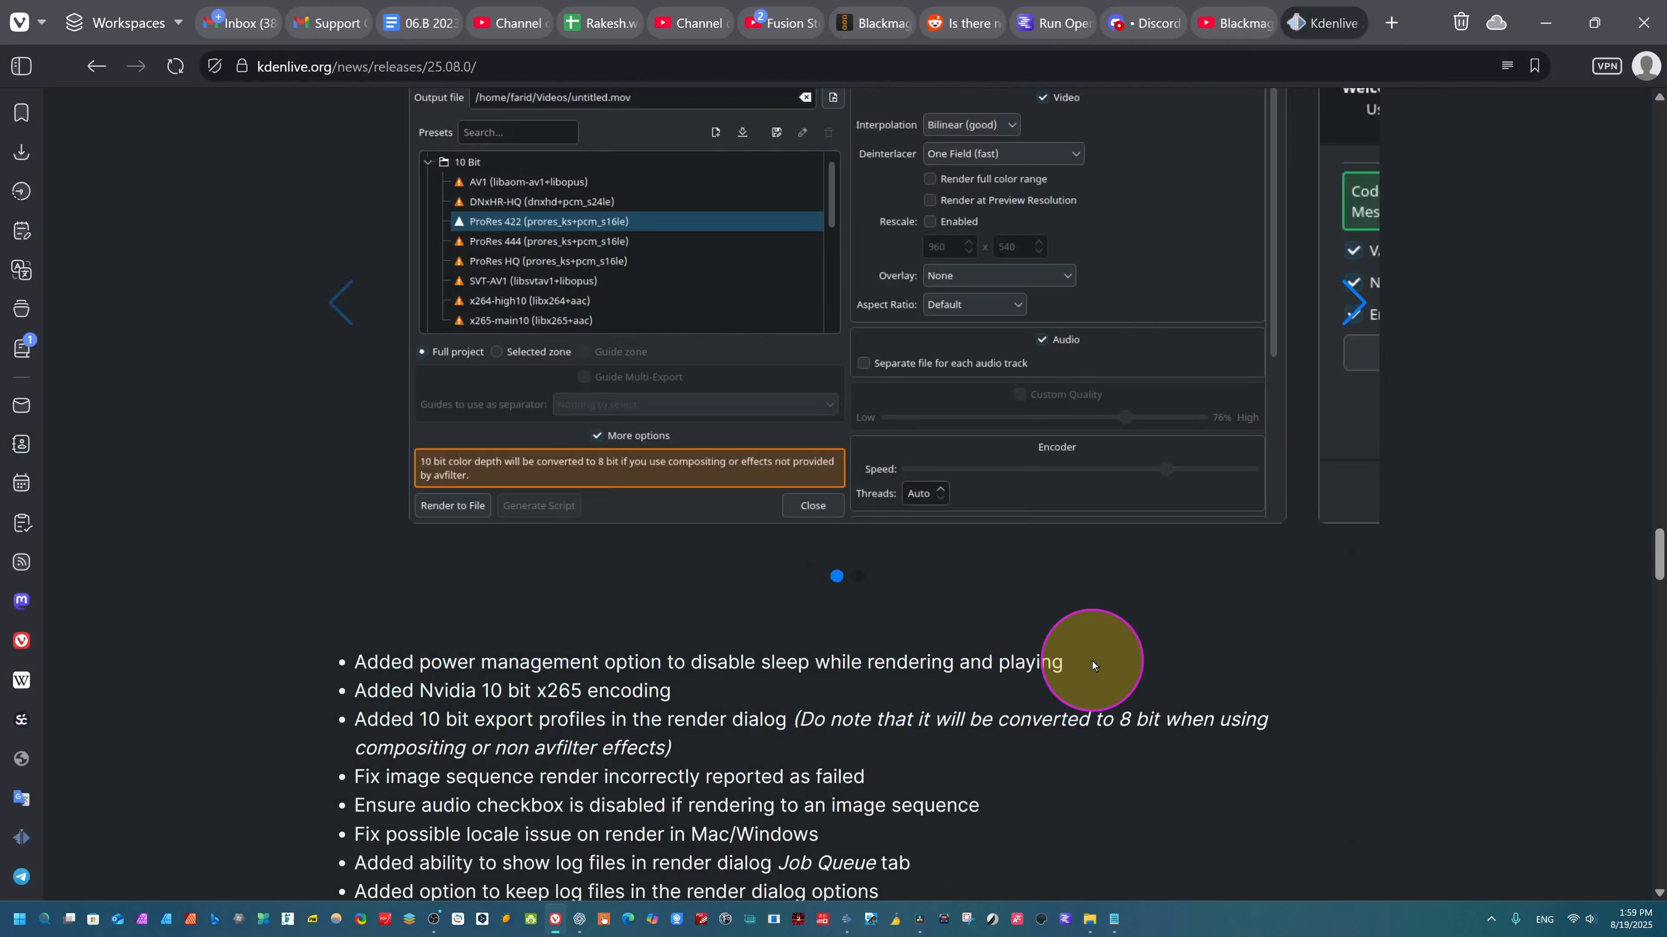
# - Review the Monitors, Markers and Guides, and Project Notes sections of the Kdenlive 25.08.0 release notes in the browser
pyautogui.scroll(10, 1092, 661)
pyautogui.scroll(5, 765, 696)
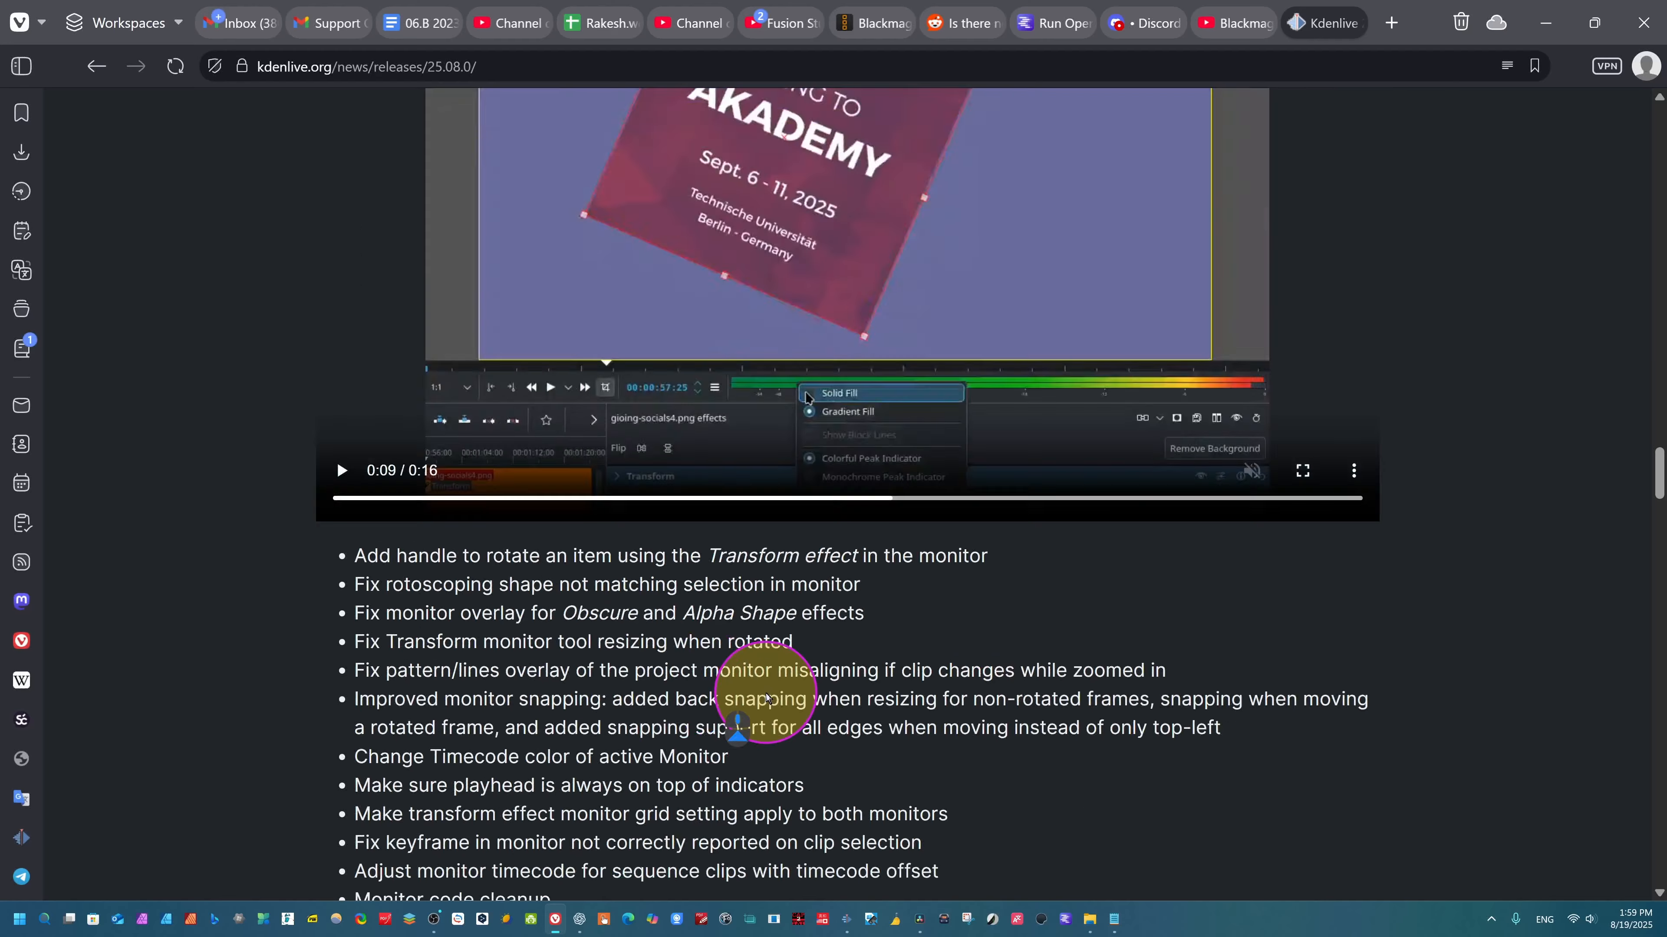
pyautogui.scroll(5, 765, 696)
pyautogui.scroll(5, 765, 693)
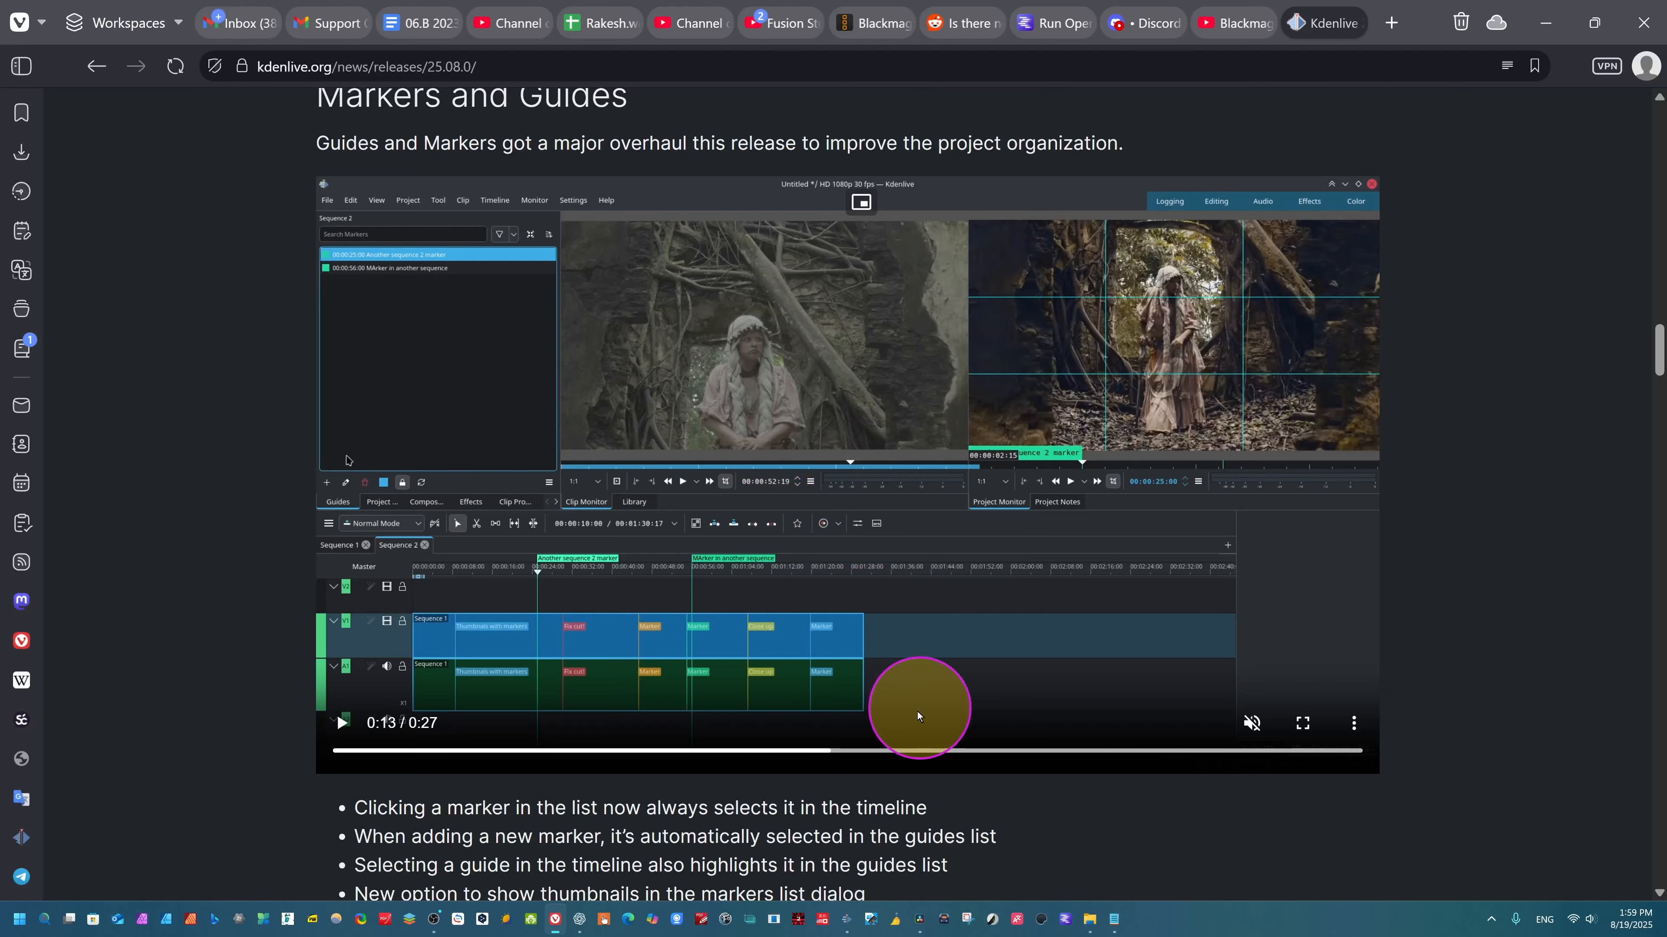
pyautogui.scroll(-5, 890, 821)
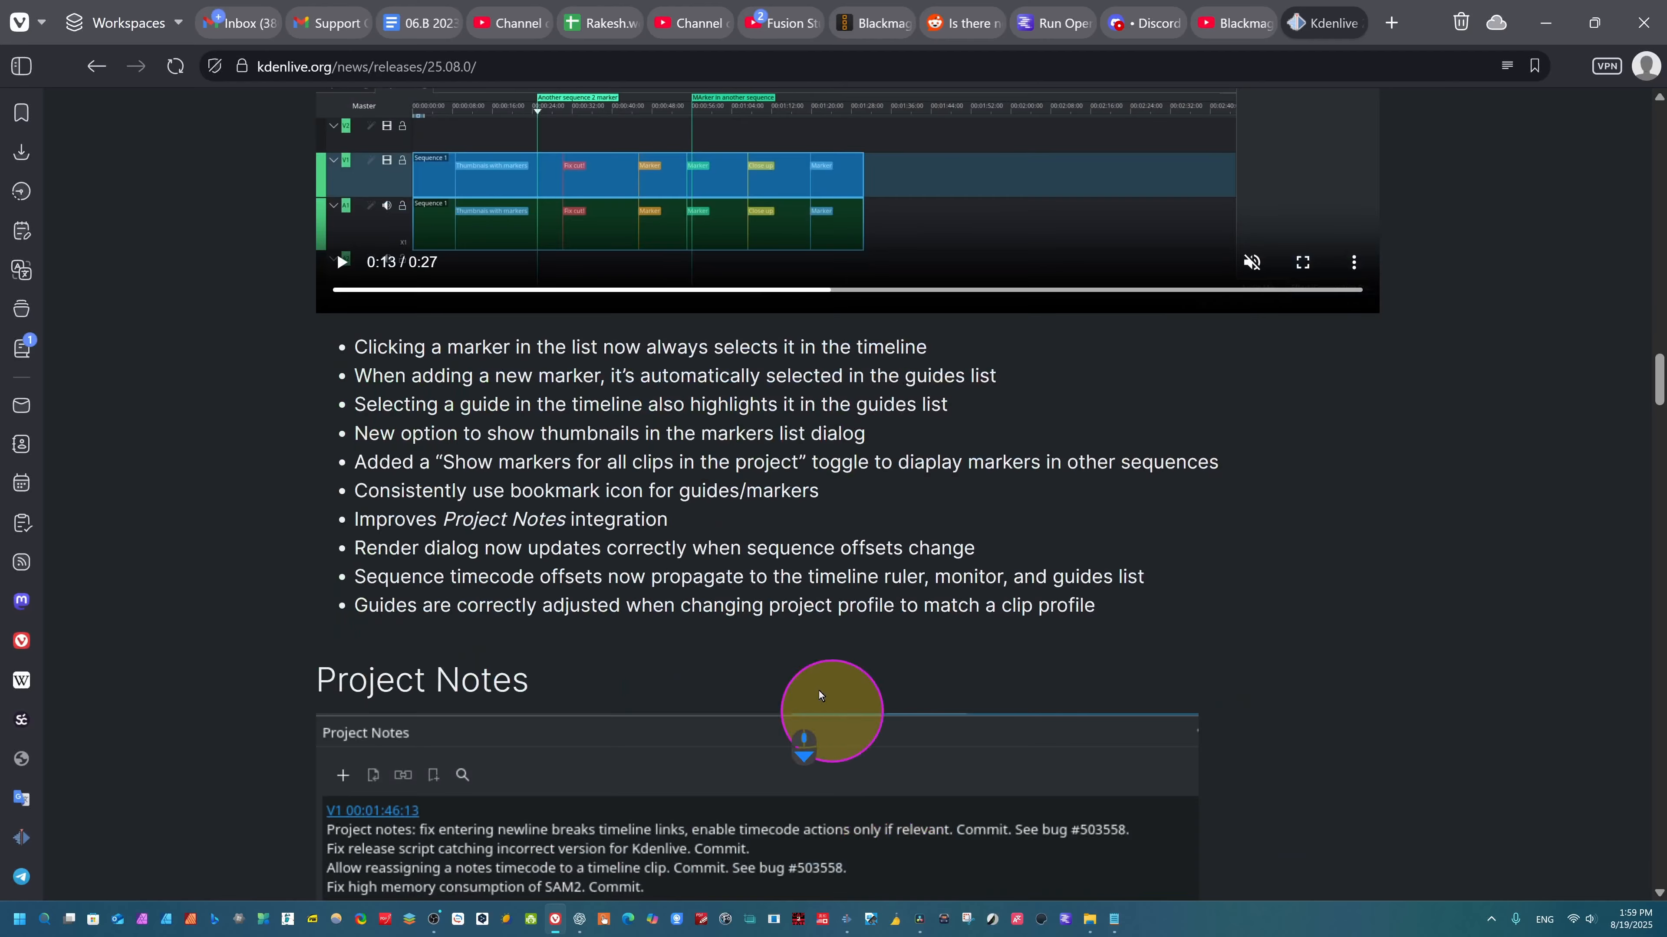
pyautogui.scroll(-5, 735, 604)
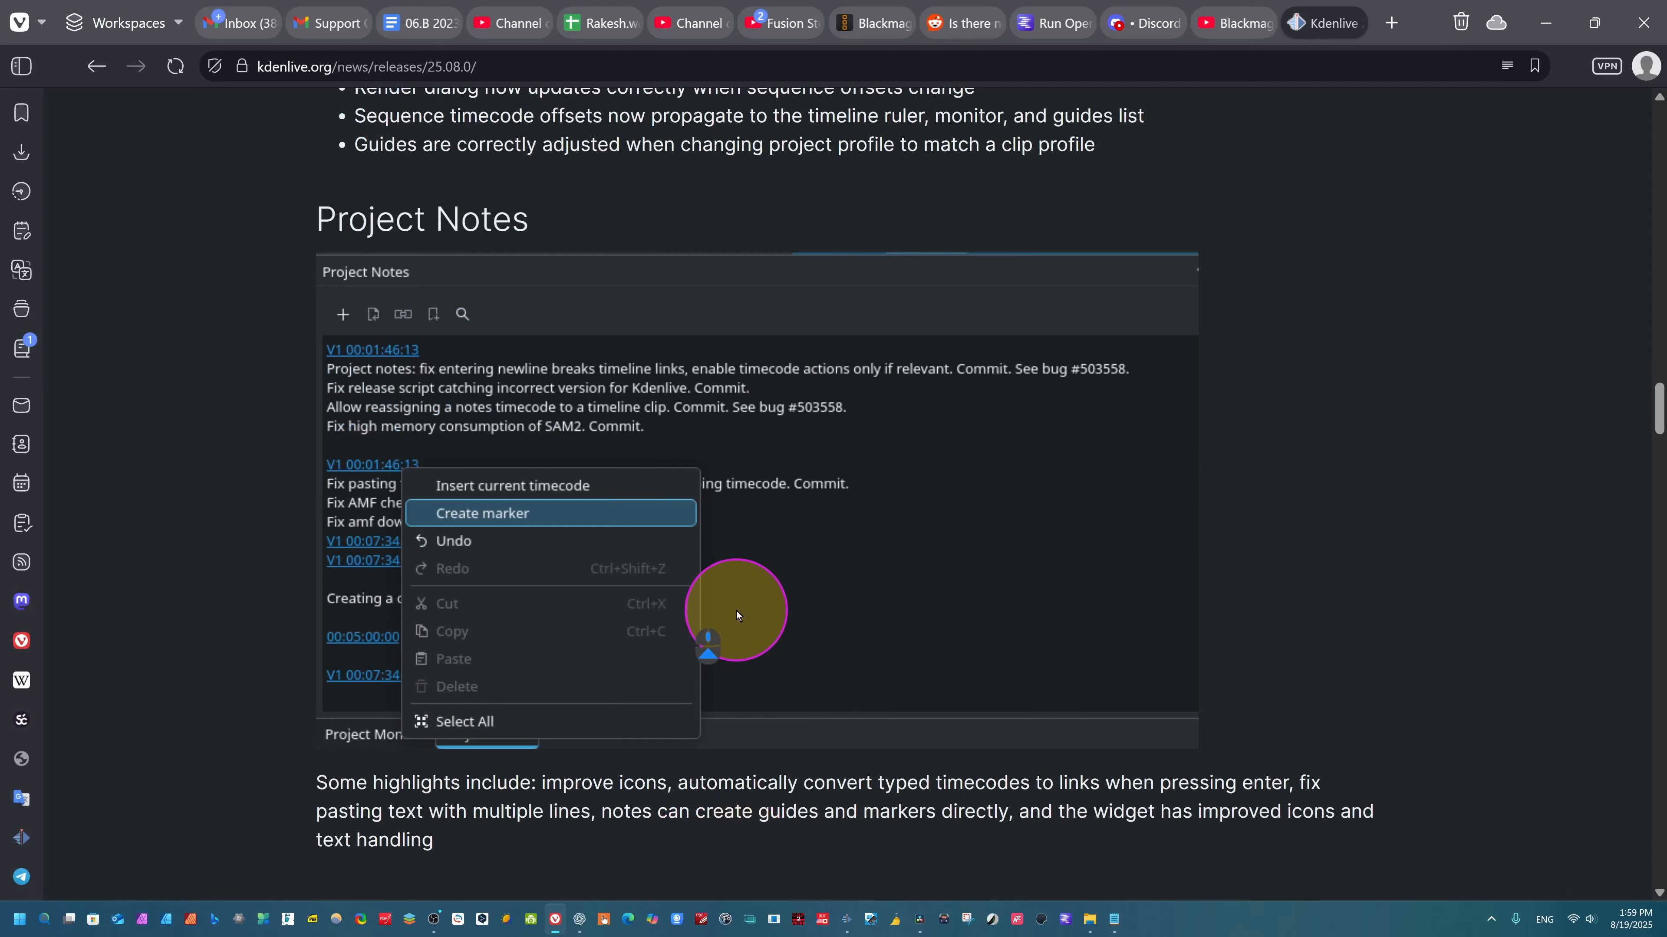
pyautogui.scroll(10, 735, 611)
# - Examine the Rendering / Encoding changes and the Under the hood section of the release notes
pyautogui.scroll(-20, 736, 612)
pyautogui.scroll(-12, 721, 653)
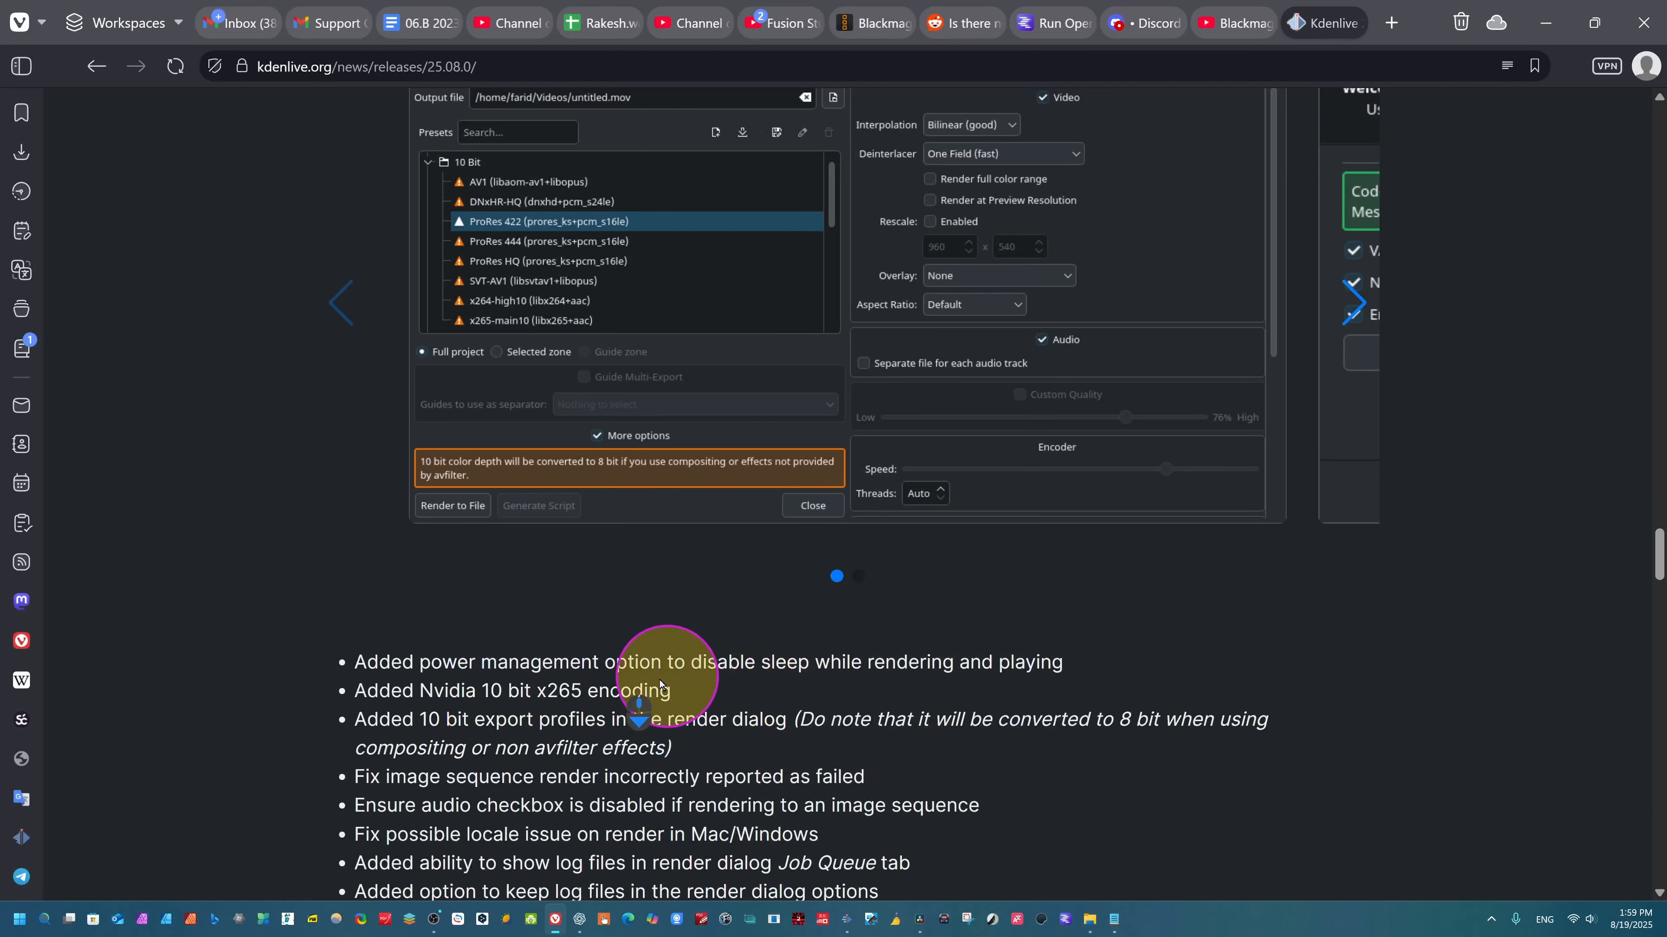
pyautogui.scroll(7, 488, 421)
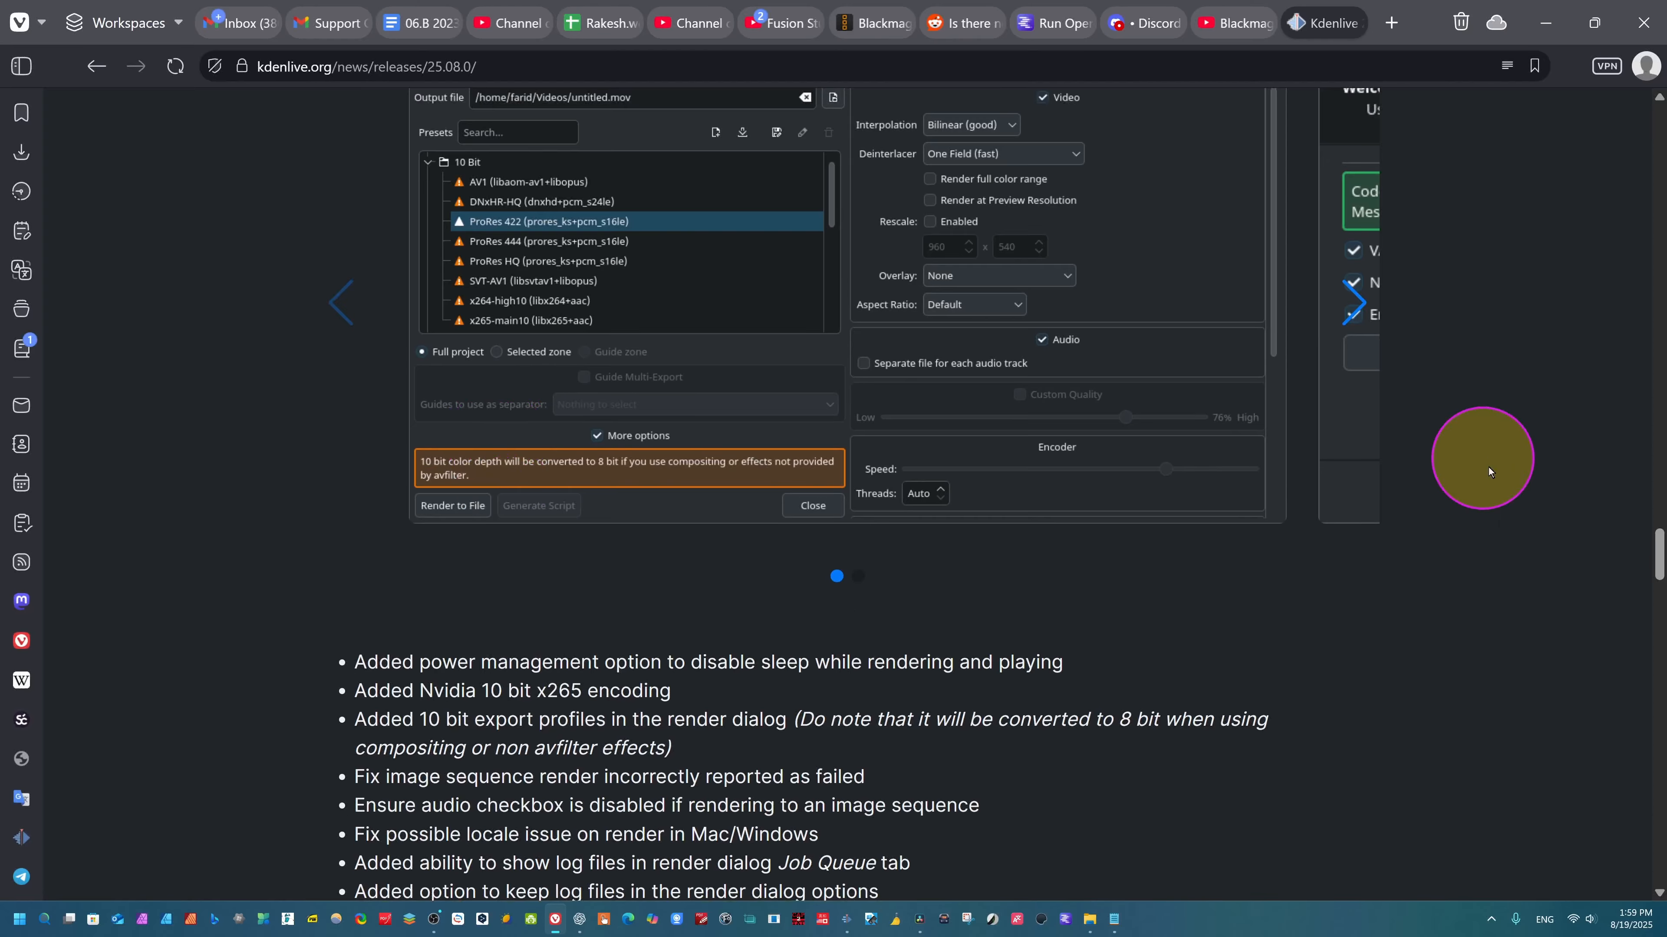
pyautogui.scroll(-2, 1634, 591)
pyautogui.scroll(-12, 1638, 589)
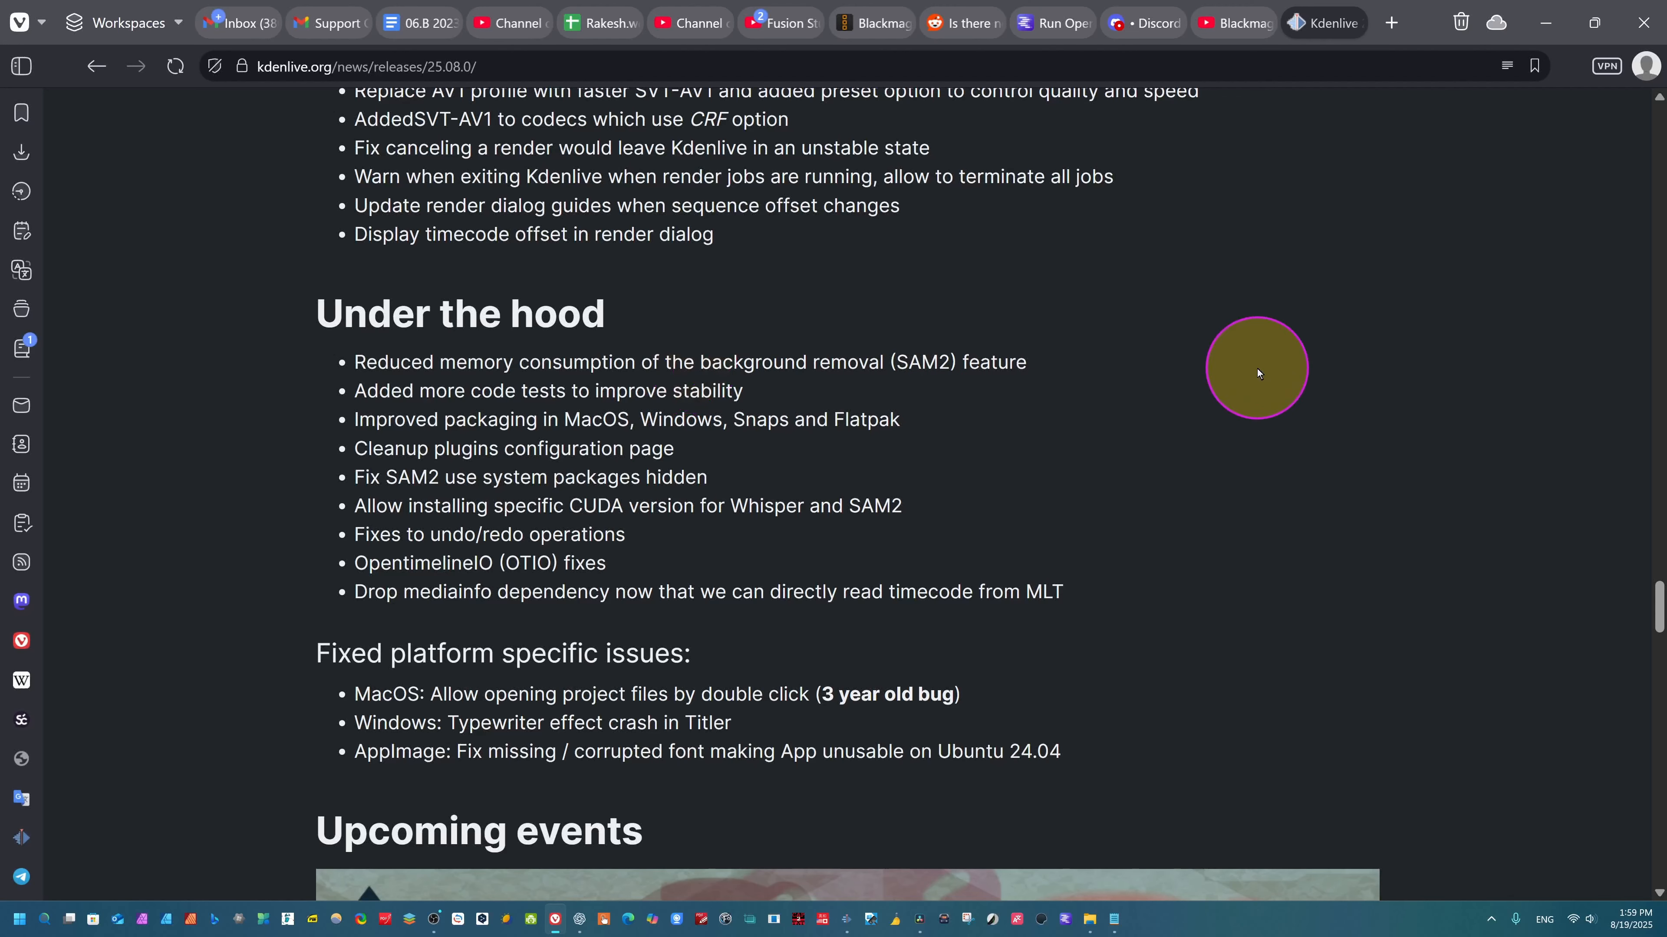
pyautogui.scroll(7, 550, 361)
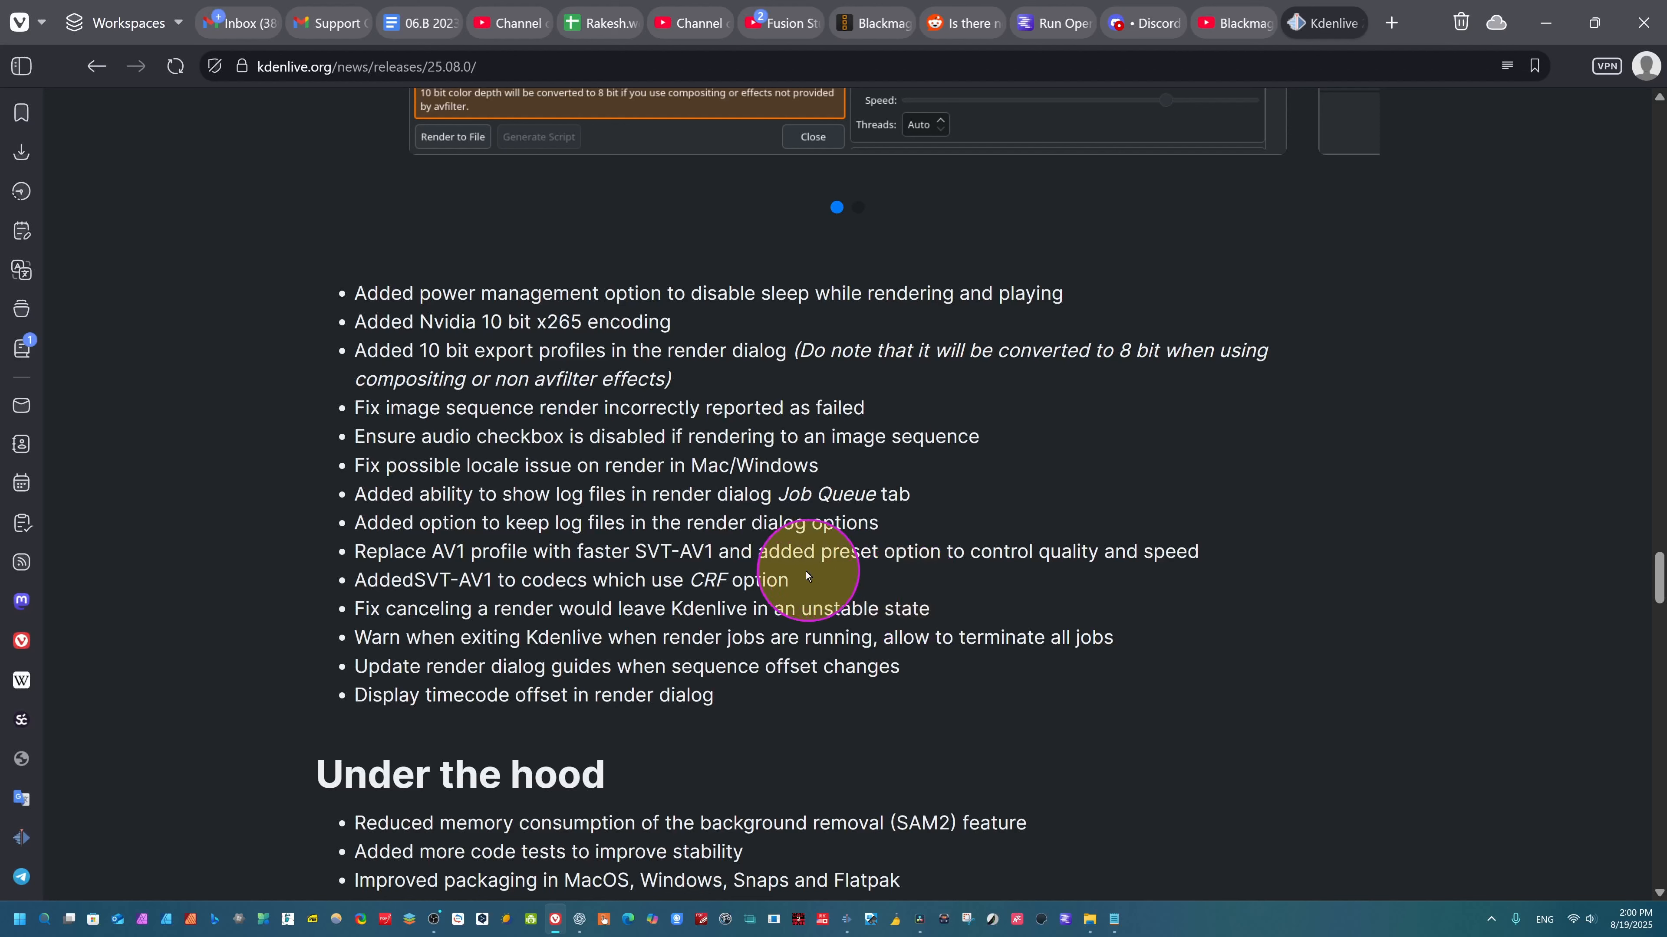